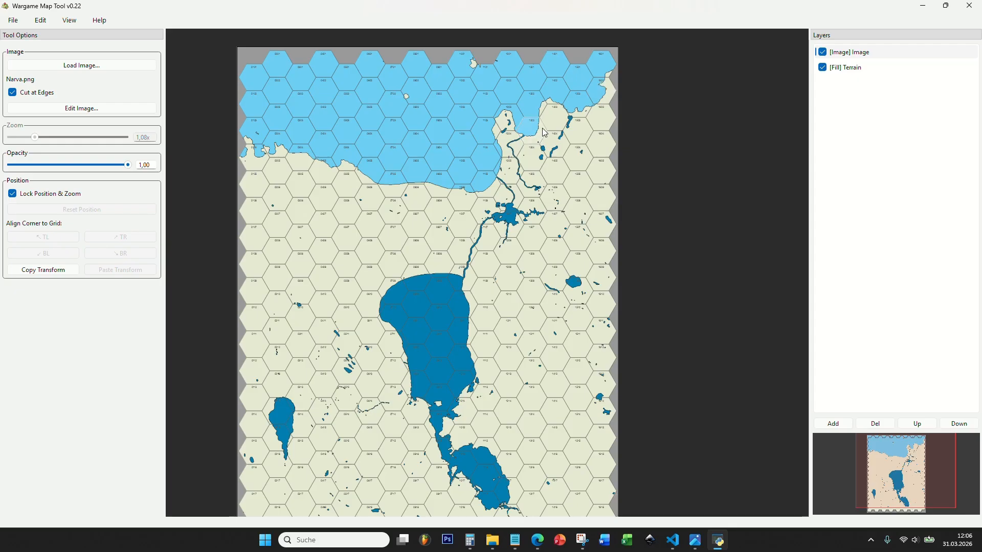
- Add another image layer above the existing ones and load Narva.png into it
{"action": "scroll", "coordinate": [530, 143], "scroll_direction": "down", "scroll_amount": 3}
{"action": "scroll", "coordinate": [498, 216], "scroll_direction": "up", "scroll_amount": 1}
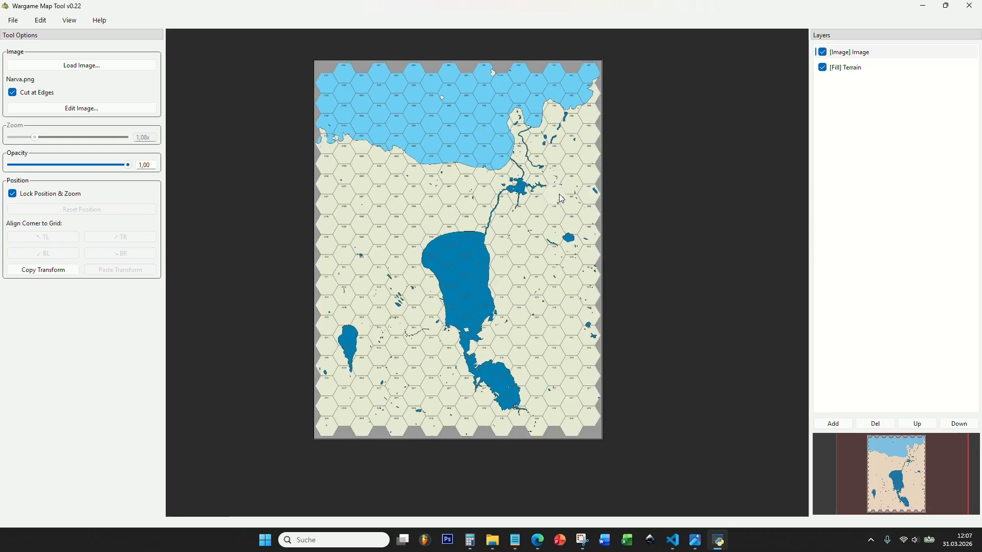
{"action": "scroll", "coordinate": [552, 214], "scroll_direction": "up", "scroll_amount": 1}
{"action": "scroll", "coordinate": [546, 228], "scroll_direction": "down", "scroll_amount": 1}
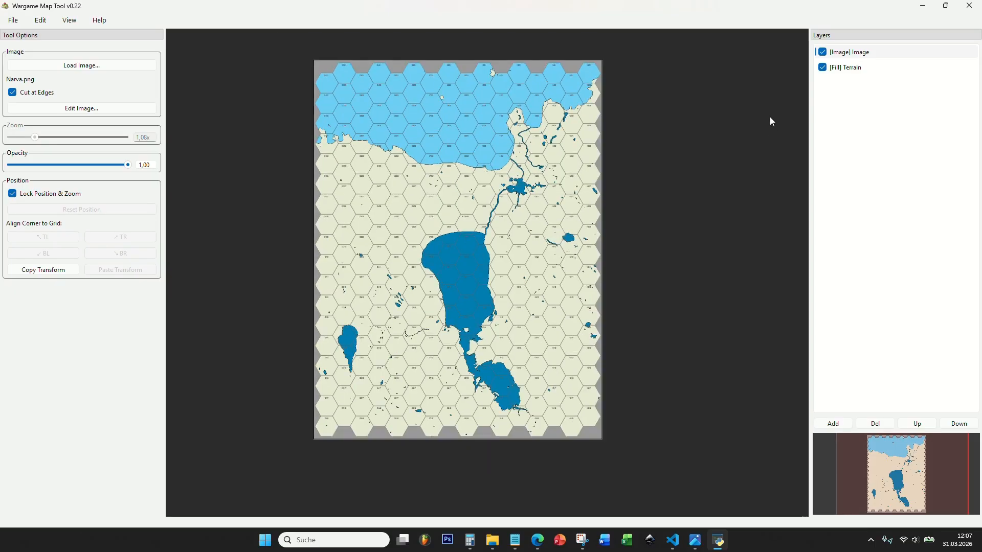
{"action": "left_click", "coordinate": [832, 424]}
{"action": "left_click", "coordinate": [469, 250]}
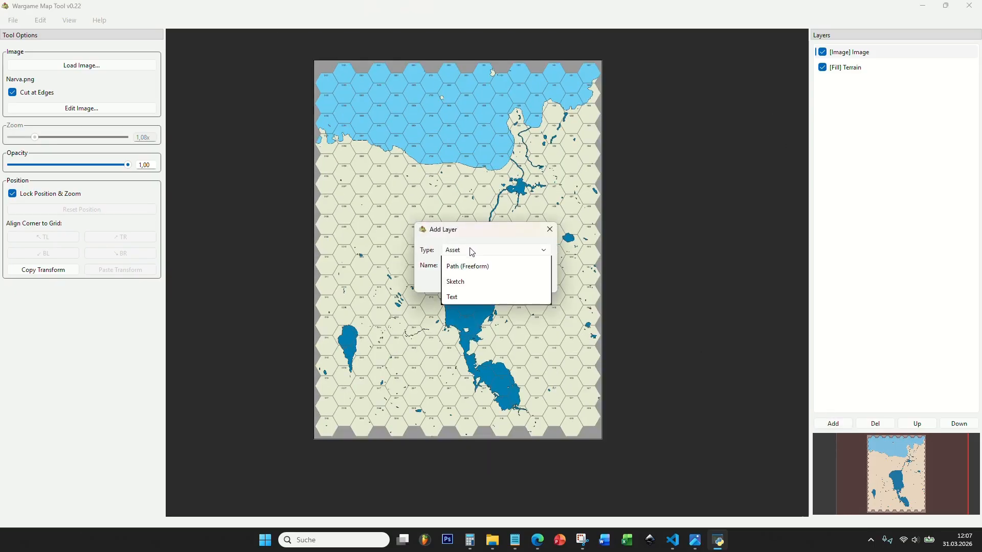
{"action": "left_click", "coordinate": [464, 340]}
{"action": "left_click", "coordinate": [484, 281]}
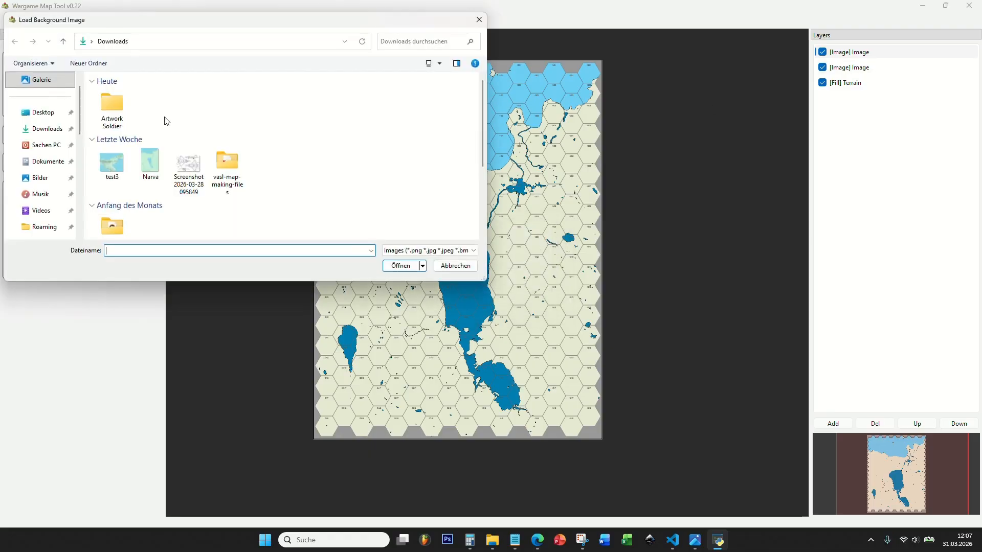
{"action": "double_click", "coordinate": [144, 163]}
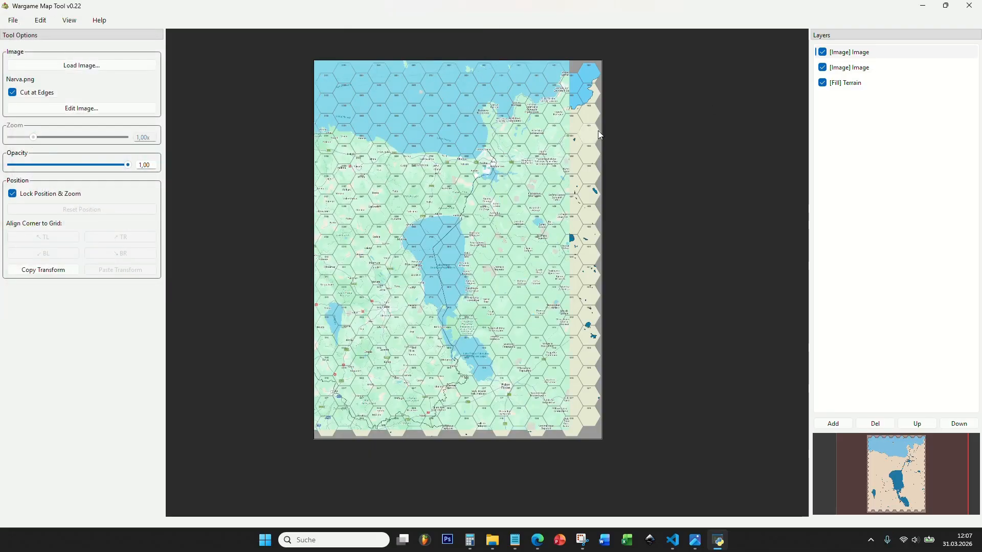
- Copy the original image layer's transform and paste it onto the new Narva.png layer, unlocking the new layer's position and zoom
{"action": "left_click", "coordinate": [861, 67]}
{"action": "left_click", "coordinate": [822, 52]}
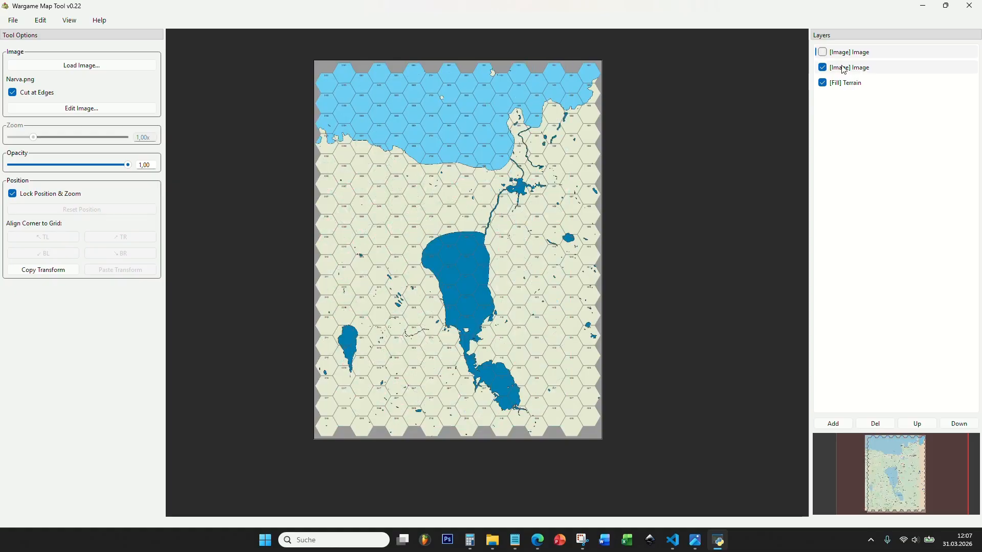
{"action": "left_click", "coordinate": [846, 68]}
{"action": "scroll", "coordinate": [513, 189], "scroll_direction": "up", "scroll_amount": 2}
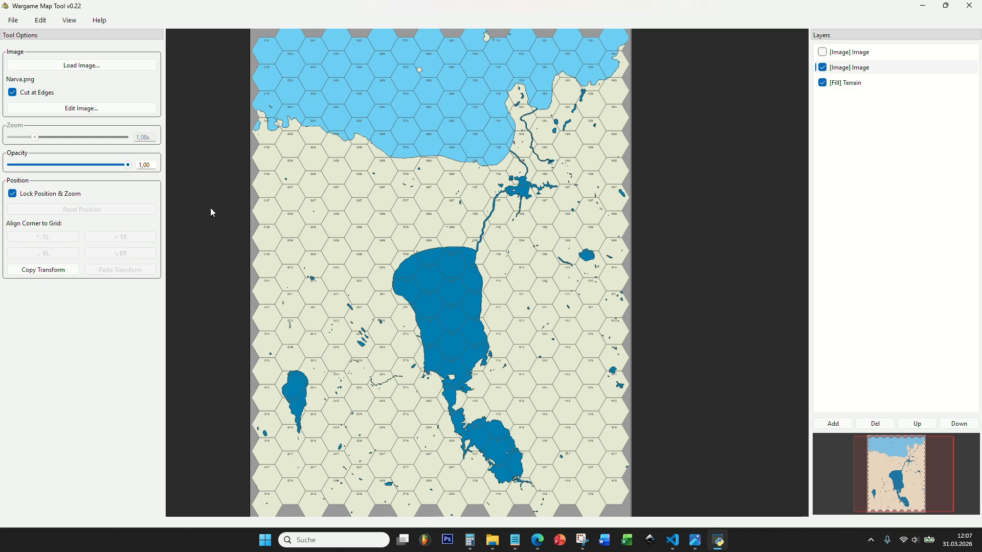
{"action": "left_click", "coordinate": [845, 55]}
{"action": "left_click", "coordinate": [822, 52]}
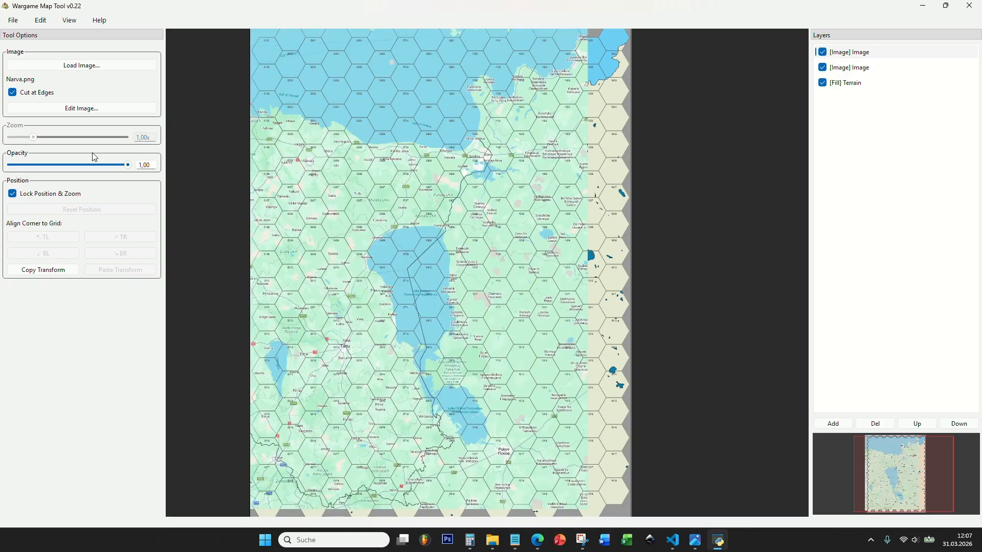
{"action": "left_click", "coordinate": [54, 196]}
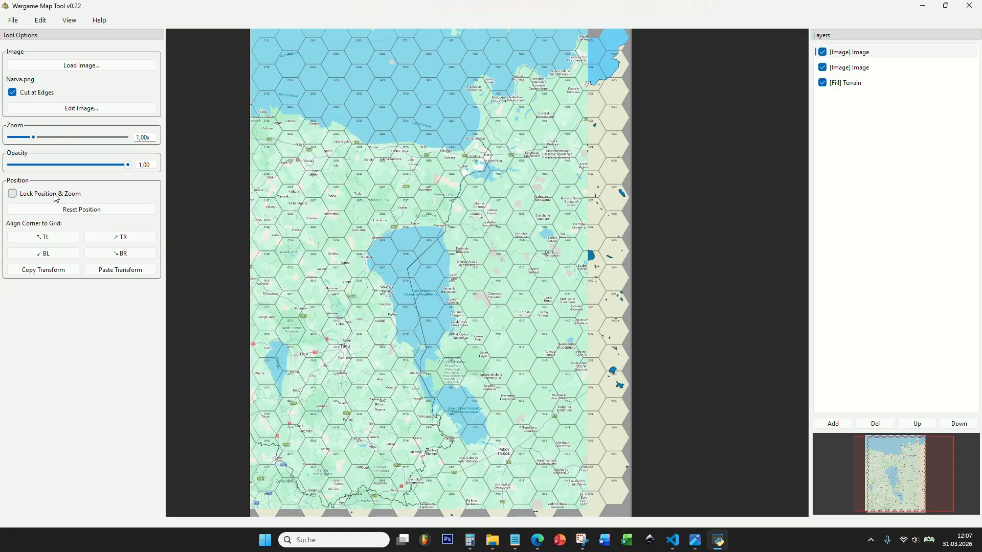
{"action": "left_click", "coordinate": [119, 271]}
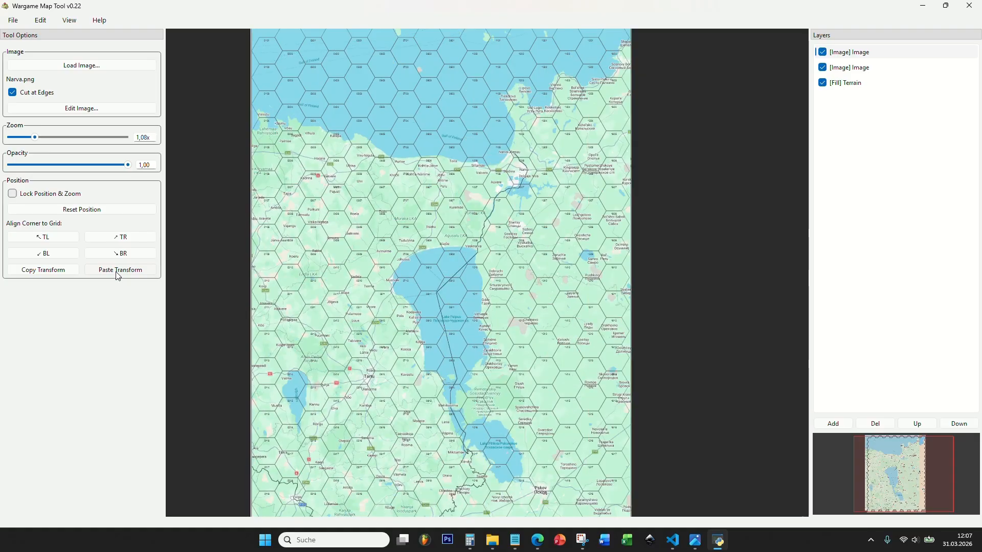
- Compare the alignment of the two image layers by repeatedly hiding and showing the new Narva.png layer
{"action": "left_click", "coordinate": [823, 53]}
{"action": "left_click", "coordinate": [823, 53]}
{"action": "left_click", "coordinate": [823, 53]}
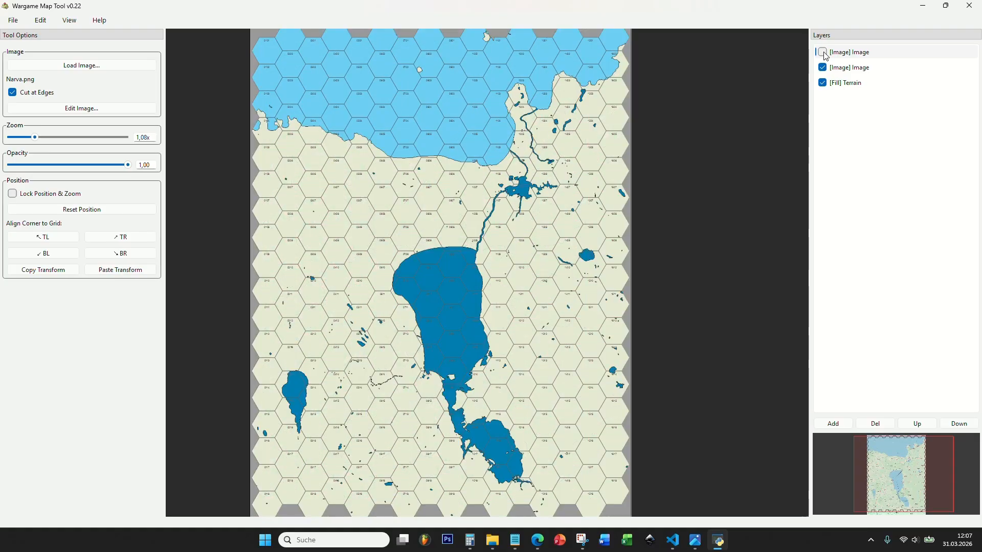
{"action": "left_click", "coordinate": [823, 53]}
{"action": "left_click", "coordinate": [823, 52]}
{"action": "left_click", "coordinate": [823, 53]}
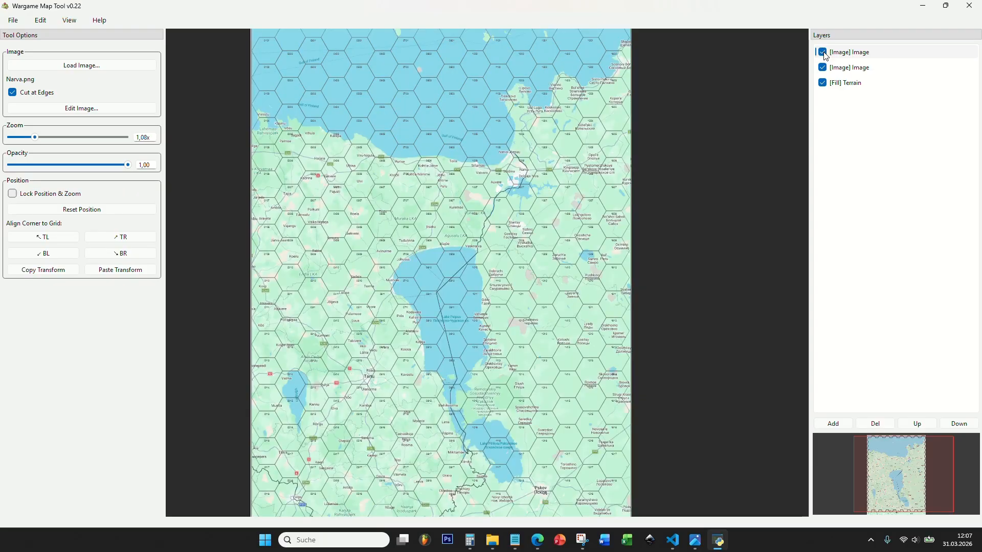
{"action": "left_click", "coordinate": [823, 52]}
{"action": "left_click", "coordinate": [823, 53]}
{"action": "left_click", "coordinate": [823, 53]}
{"action": "left_click", "coordinate": [823, 53]}
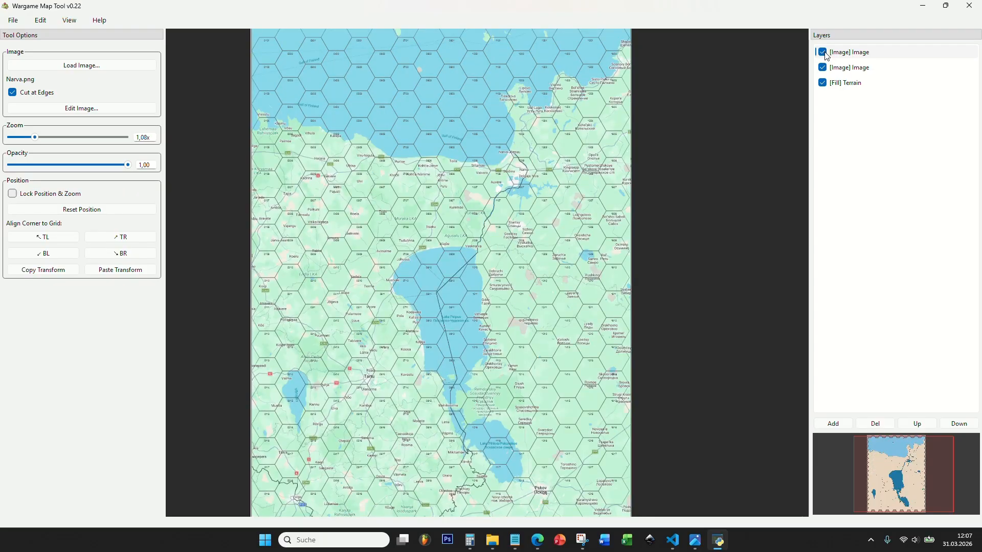
{"action": "left_click", "coordinate": [37, 99]}
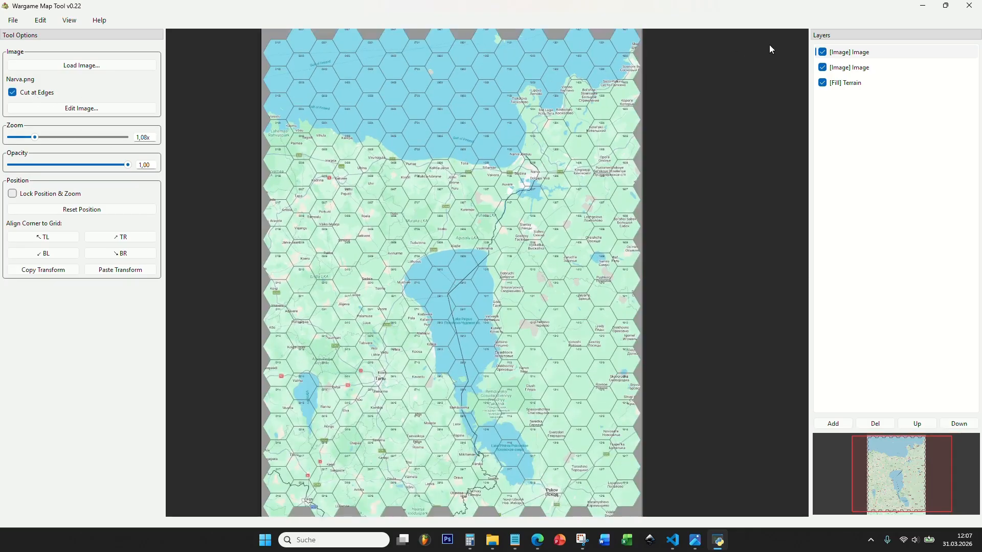
{"action": "left_click", "coordinate": [821, 53]}
{"action": "left_click", "coordinate": [821, 52]}
{"action": "left_click", "coordinate": [821, 53]}
{"action": "left_click", "coordinate": [822, 53]}
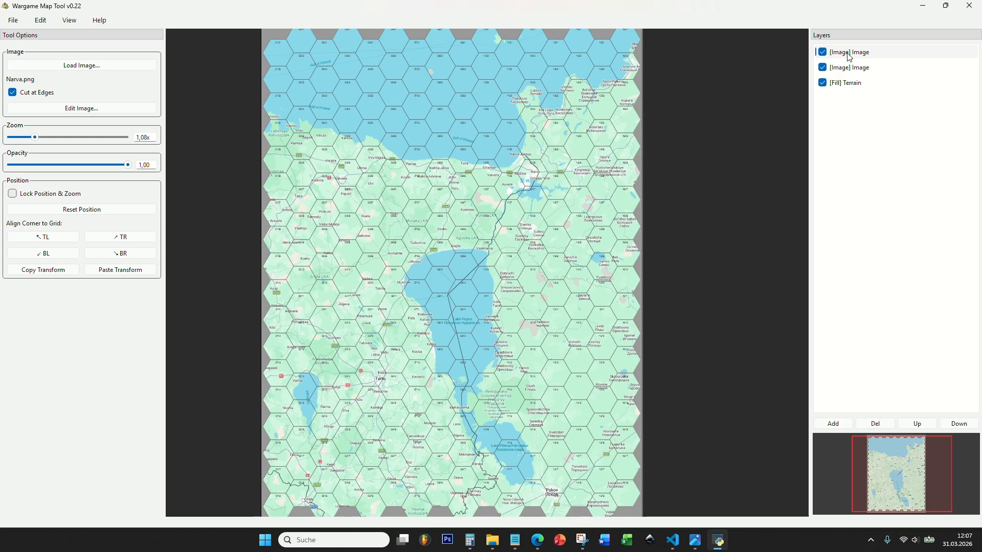
- Examine the hex map's towns, coastline, lakes and rivers up close, with the labelled reference image shown and hidden
{"action": "scroll", "coordinate": [535, 205], "scroll_direction": "up", "scroll_amount": 5}
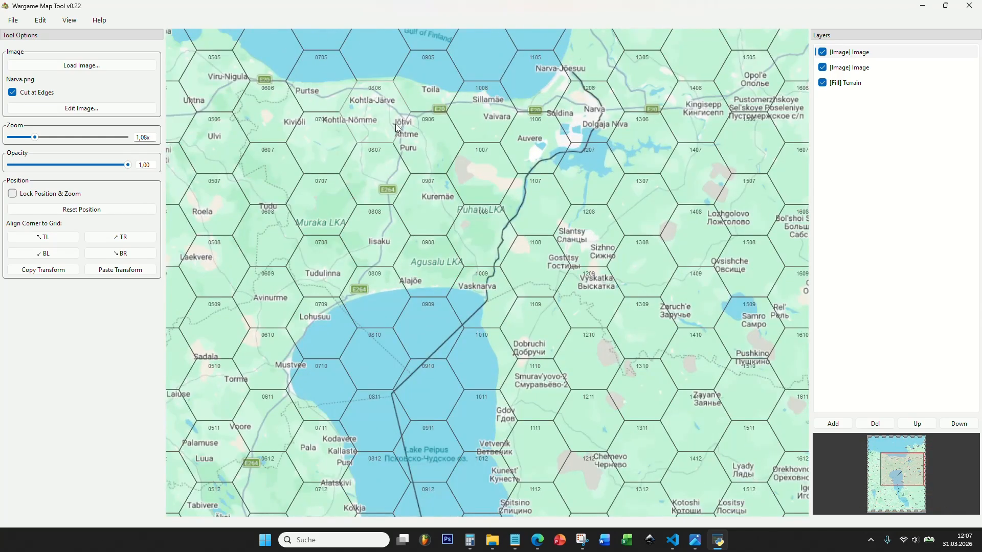
{"action": "scroll", "coordinate": [352, 280], "scroll_direction": "up", "scroll_amount": 3}
{"action": "scroll", "coordinate": [383, 279], "scroll_direction": "down", "scroll_amount": 4}
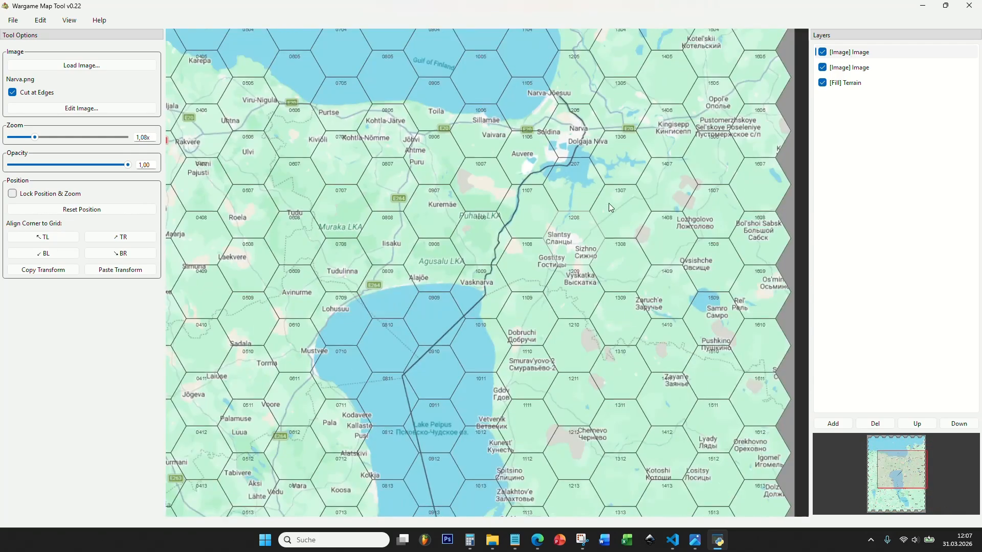
{"action": "scroll", "coordinate": [349, 211], "scroll_direction": "down", "scroll_amount": 5}
{"action": "left_click_drag", "start_coordinate": [283, 281], "coordinate": [293, 250]}
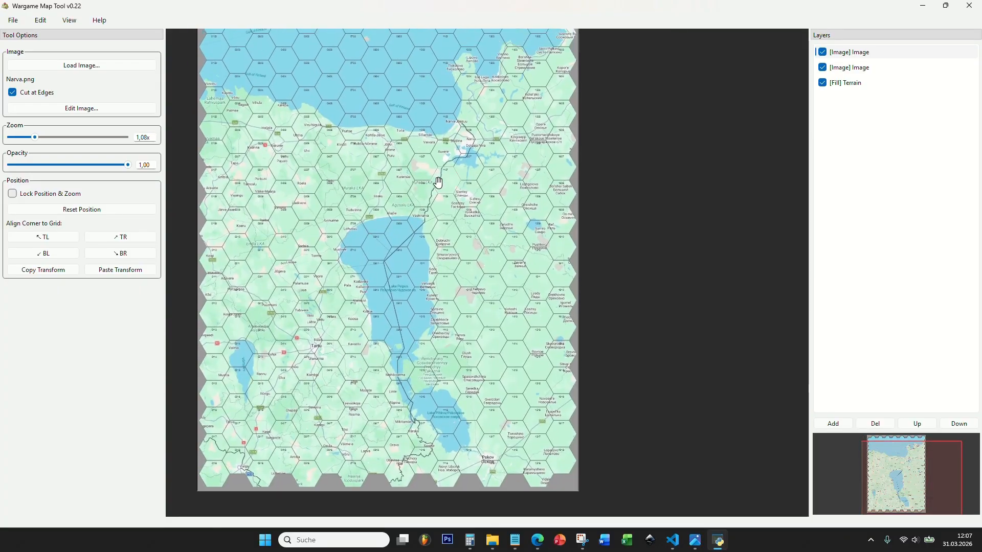
{"action": "left_click", "coordinate": [822, 52]}
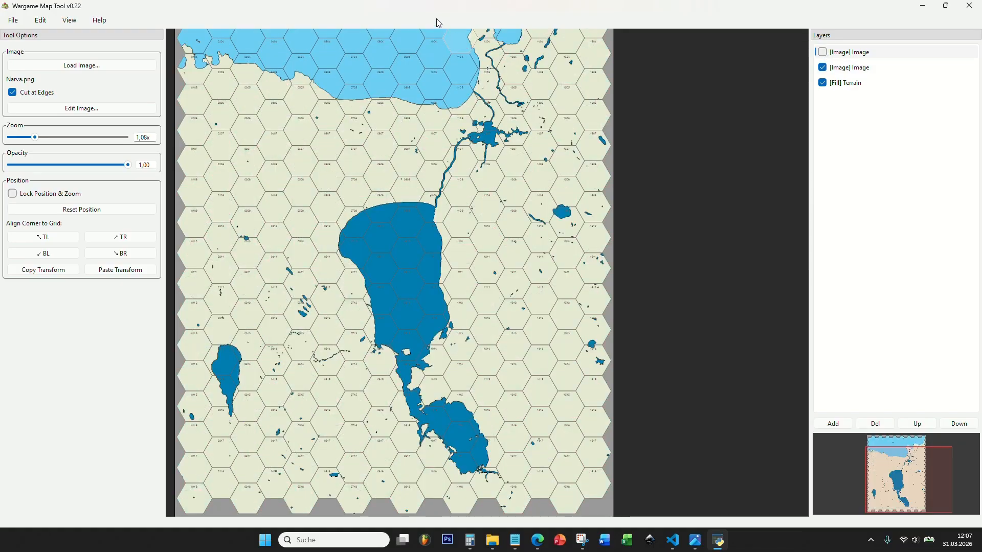
{"action": "scroll", "coordinate": [440, 190], "scroll_direction": "down", "scroll_amount": 3}
{"action": "left_click_drag", "start_coordinate": [420, 230], "coordinate": [421, 271]}
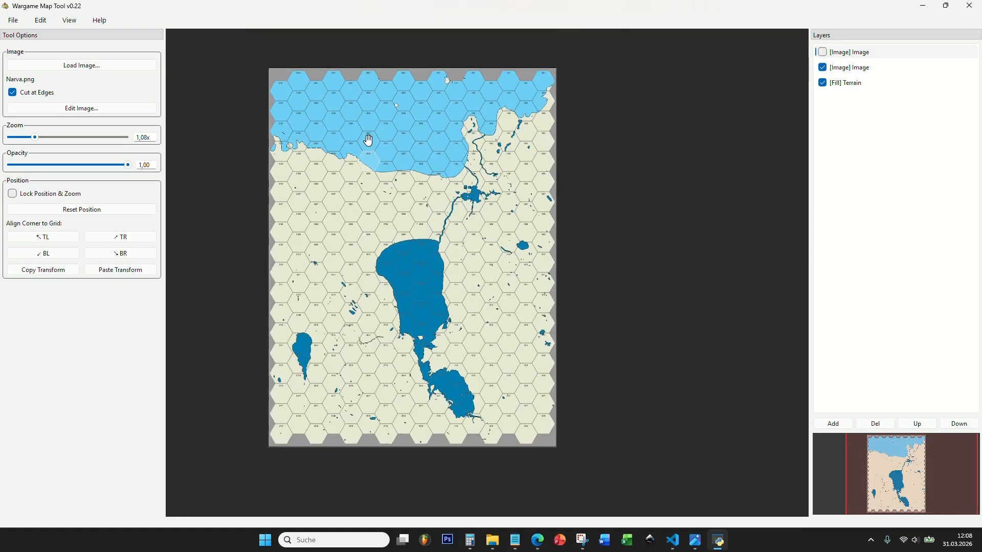
{"action": "scroll", "coordinate": [406, 127], "scroll_direction": "up", "scroll_amount": 2}
{"action": "scroll", "coordinate": [415, 147], "scroll_direction": "up", "scroll_amount": 1}
{"action": "left_click_drag", "start_coordinate": [415, 147], "coordinate": [408, 53]}
{"action": "left_click_drag", "start_coordinate": [522, 222], "coordinate": [542, 212]}
{"action": "scroll", "coordinate": [543, 212], "scroll_direction": "down", "scroll_amount": 1}
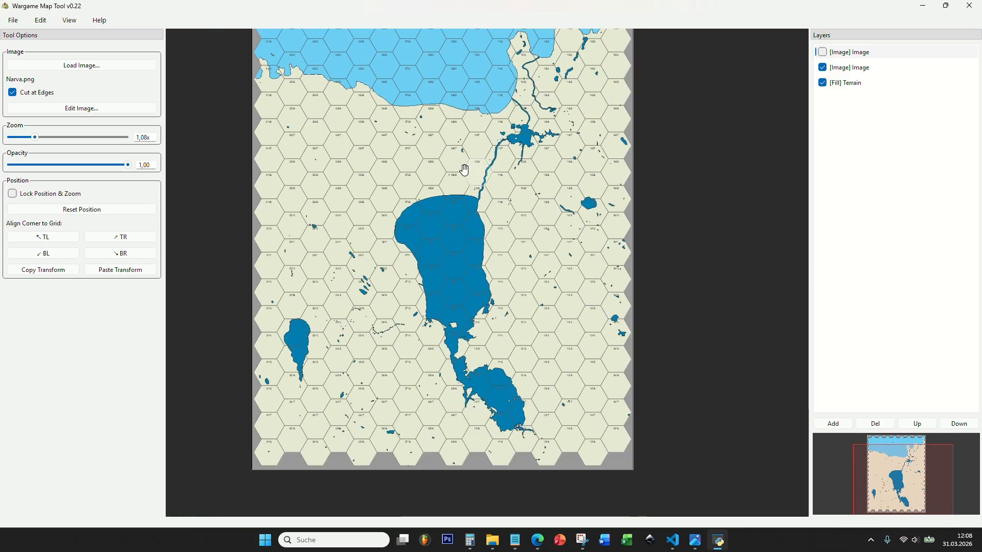
{"action": "left_click_drag", "start_coordinate": [461, 170], "coordinate": [445, 232]}
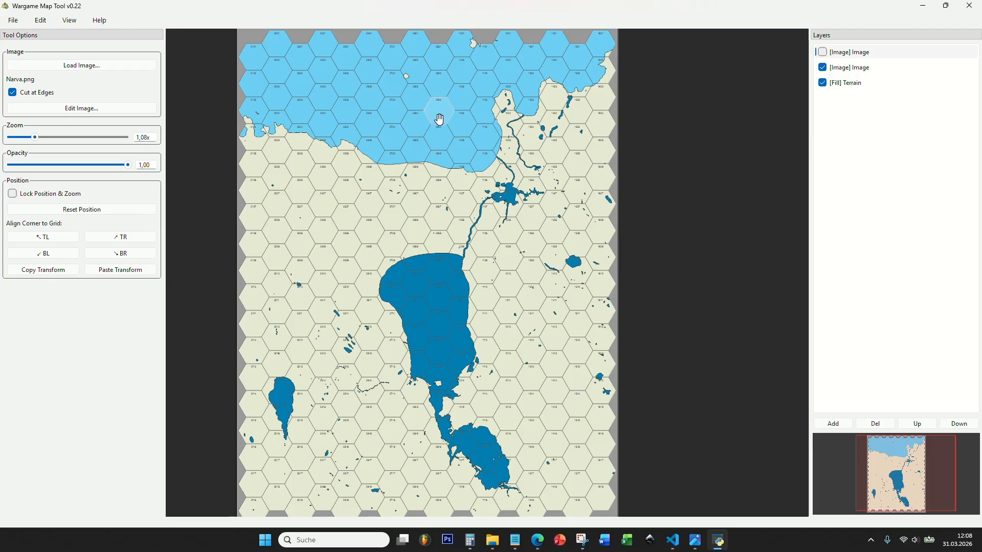
{"action": "left_click_drag", "start_coordinate": [438, 118], "coordinate": [439, 147]}
{"action": "scroll", "coordinate": [549, 225], "scroll_direction": "up", "scroll_amount": 4}
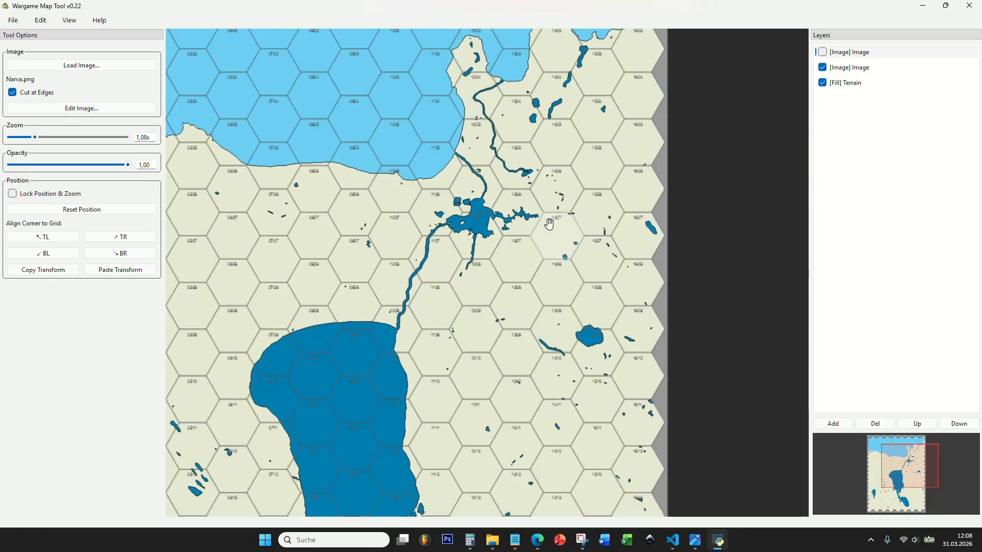
{"action": "left_click_drag", "start_coordinate": [549, 225], "coordinate": [522, 214]}
{"action": "scroll", "coordinate": [756, 114], "scroll_direction": "down", "scroll_amount": 2}
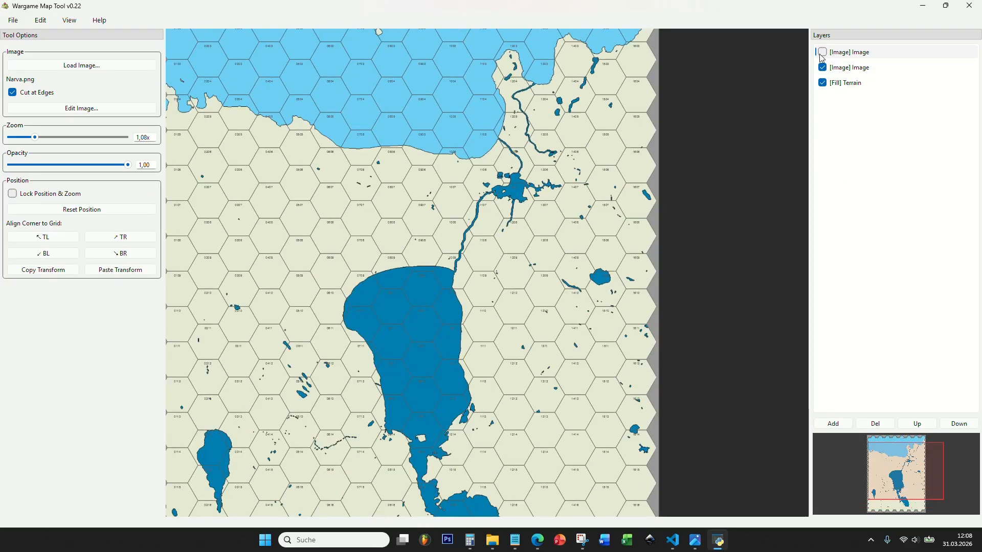
{"action": "left_click", "coordinate": [822, 52]}
- Add a Border layer on top and load the dashed Border_1 preset for it
{"action": "left_click", "coordinate": [833, 423]}
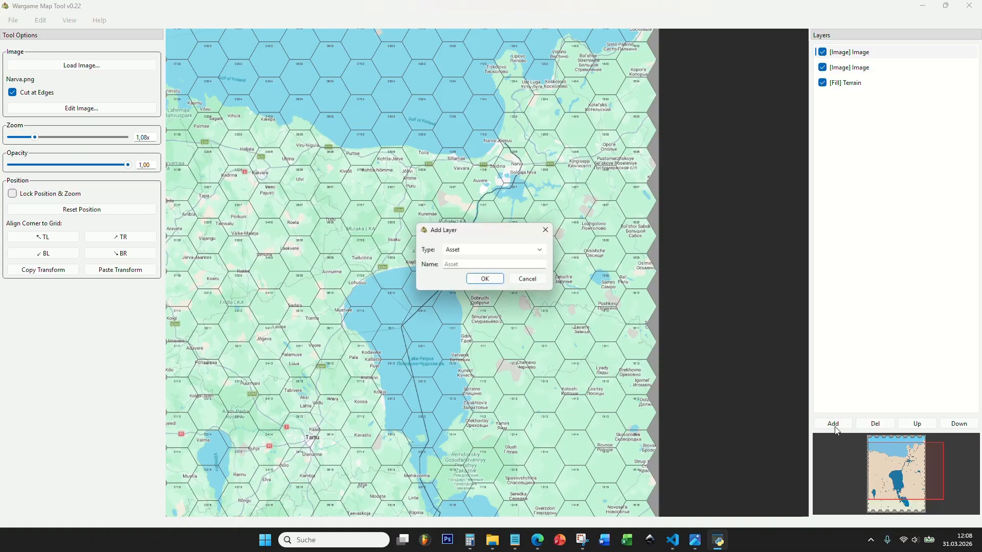
{"action": "left_click", "coordinate": [482, 250]}
{"action": "left_click", "coordinate": [466, 281]}
{"action": "left_click", "coordinate": [478, 280]}
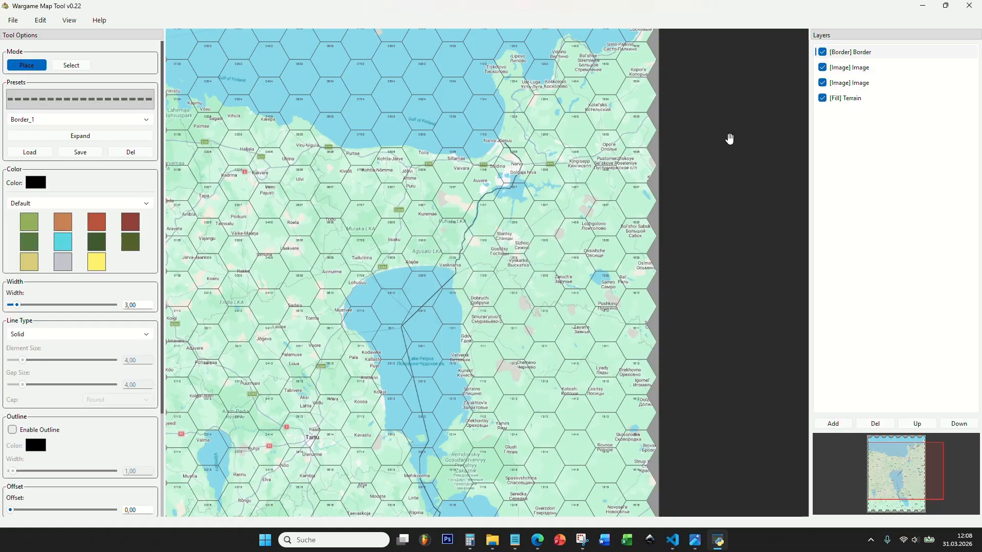
{"action": "left_click", "coordinate": [49, 153]}
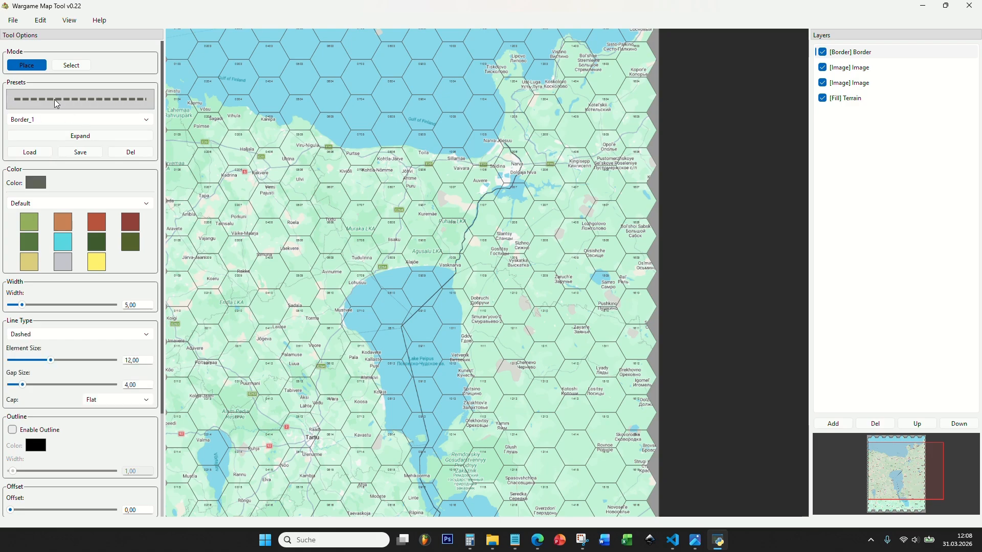
- Trace the border along hex edges from the southern map edge near Pechory, around hexes 1018 and 1017, up to hex 0916
{"action": "scroll", "coordinate": [528, 227], "scroll_direction": "up", "scroll_amount": 5}
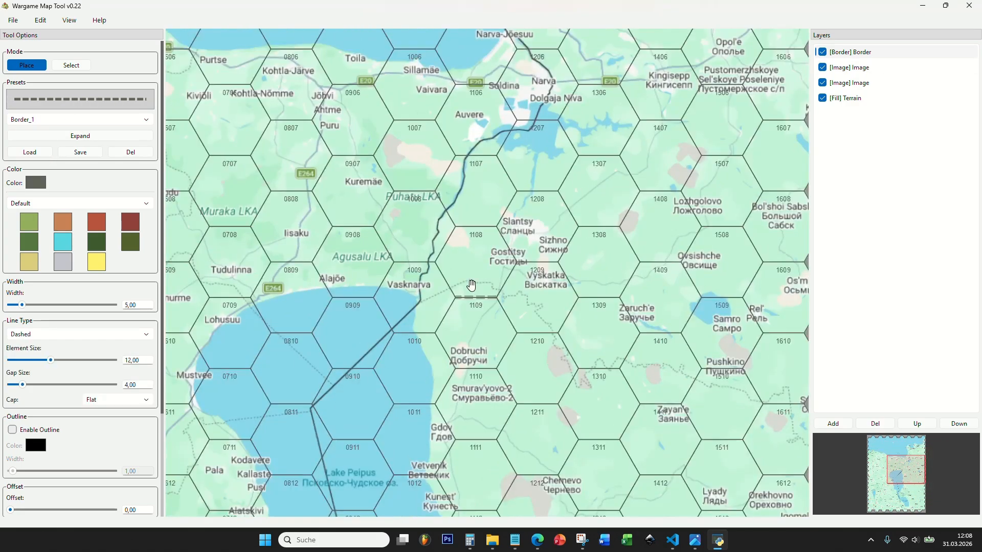
{"action": "scroll", "coordinate": [456, 235], "scroll_direction": "down", "scroll_amount": 4}
{"action": "scroll", "coordinate": [368, 328], "scroll_direction": "up", "scroll_amount": 7}
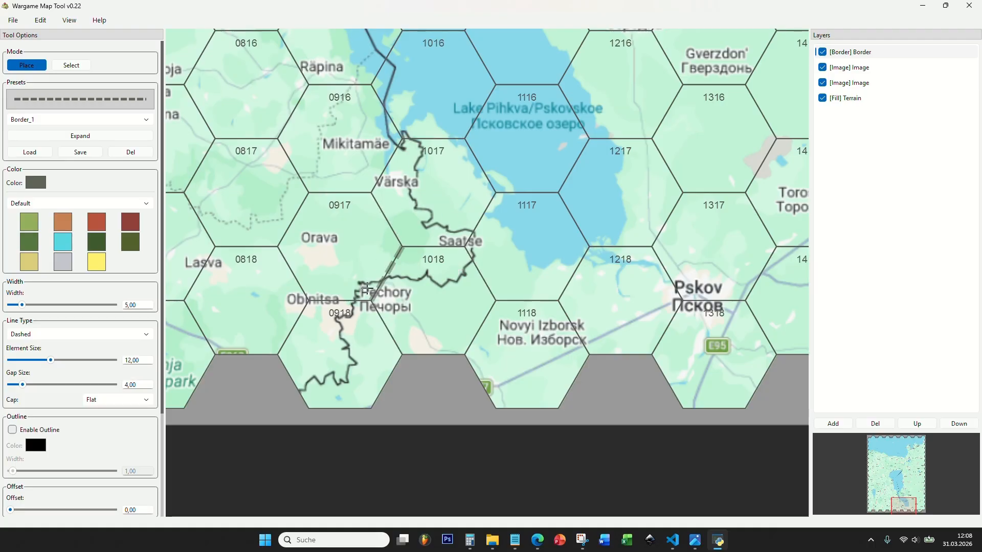
{"action": "scroll", "coordinate": [367, 290], "scroll_direction": "up", "scroll_amount": 1}
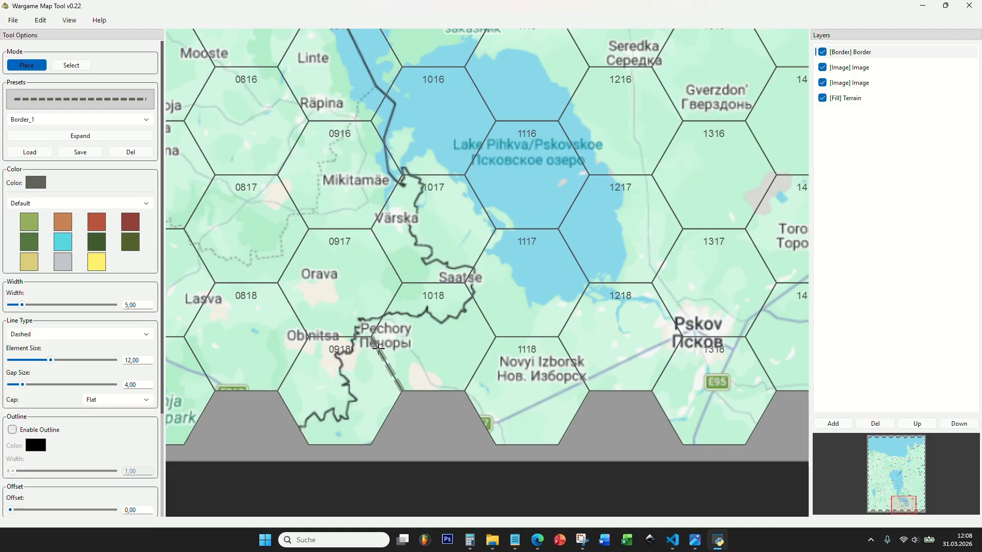
{"action": "mouse_move", "coordinate": [379, 348]}
{"action": "left_mouse_down"}
{"action": "mouse_move", "coordinate": [376, 314]}
{"action": "mouse_move", "coordinate": [414, 295]}
{"action": "left_mouse_up"}
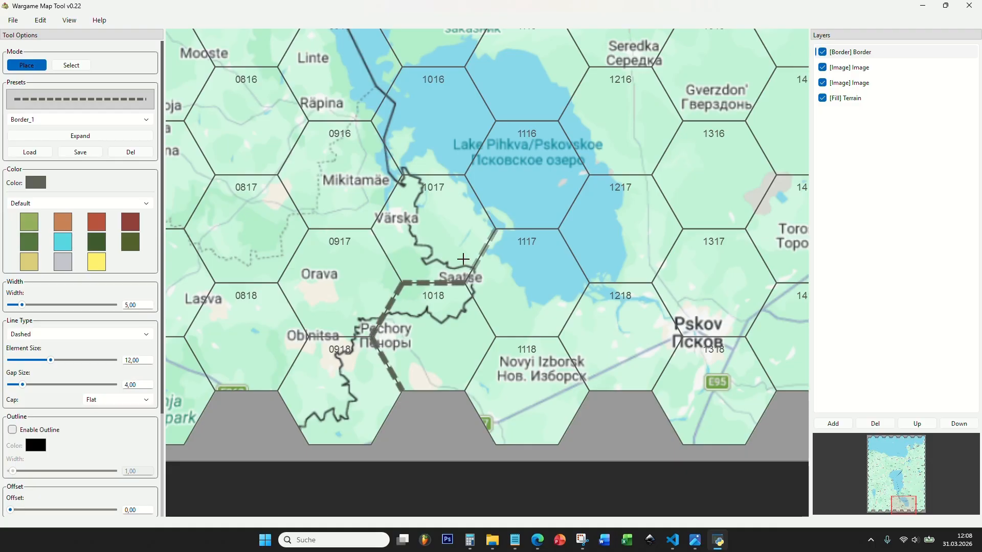
{"action": "scroll", "coordinate": [473, 248], "scroll_direction": "up", "scroll_amount": 1}
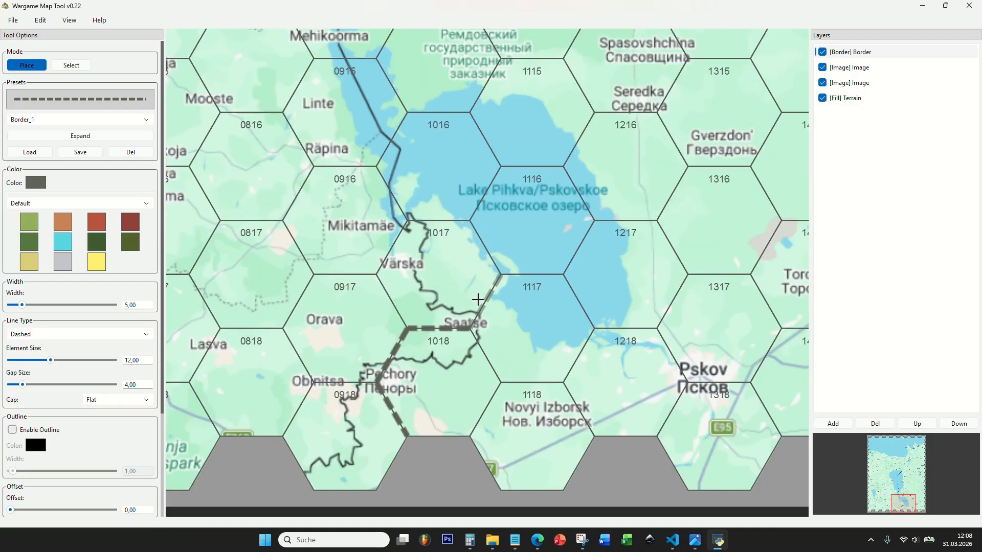
{"action": "mouse_move", "coordinate": [475, 307]}
{"action": "left_mouse_down"}
{"action": "mouse_move", "coordinate": [485, 257]}
{"action": "mouse_move", "coordinate": [440, 224]}
{"action": "left_mouse_up"}
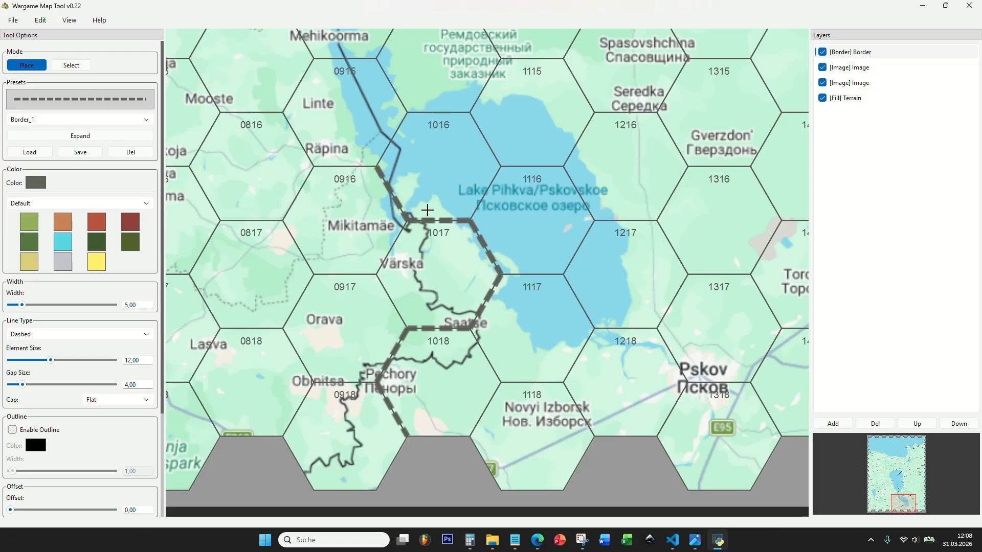
- Trace the border along hex edges from the coast at Narva-Jõesuu around hex 1206 and down to Lake Peipus at hex 1010
{"action": "left_click_drag", "start_coordinate": [515, 235], "coordinate": [533, 298]}
{"action": "scroll", "coordinate": [420, 239], "scroll_direction": "up", "scroll_amount": 2}
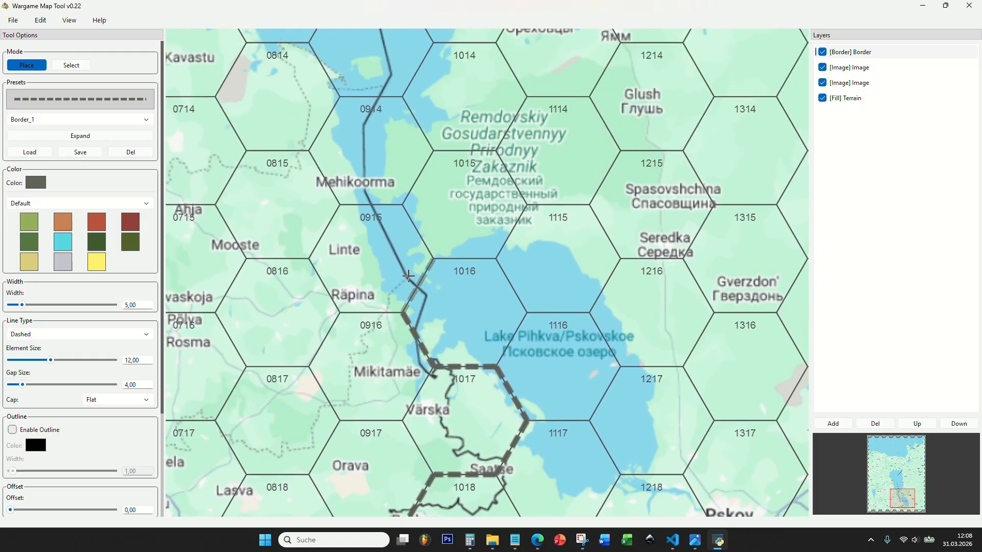
{"action": "scroll", "coordinate": [408, 276], "scroll_direction": "up", "scroll_amount": 2}
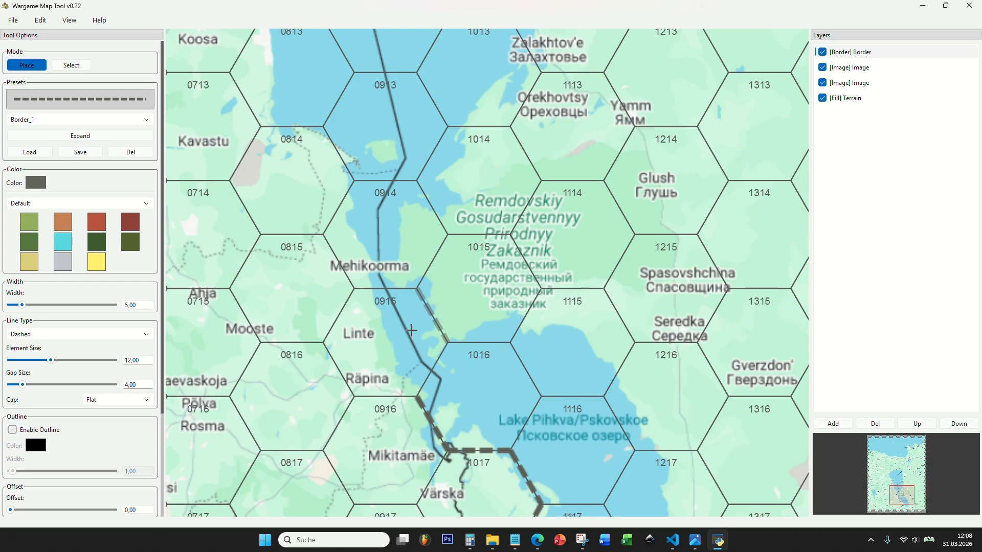
{"action": "left_click_drag", "start_coordinate": [424, 312], "coordinate": [390, 187]}
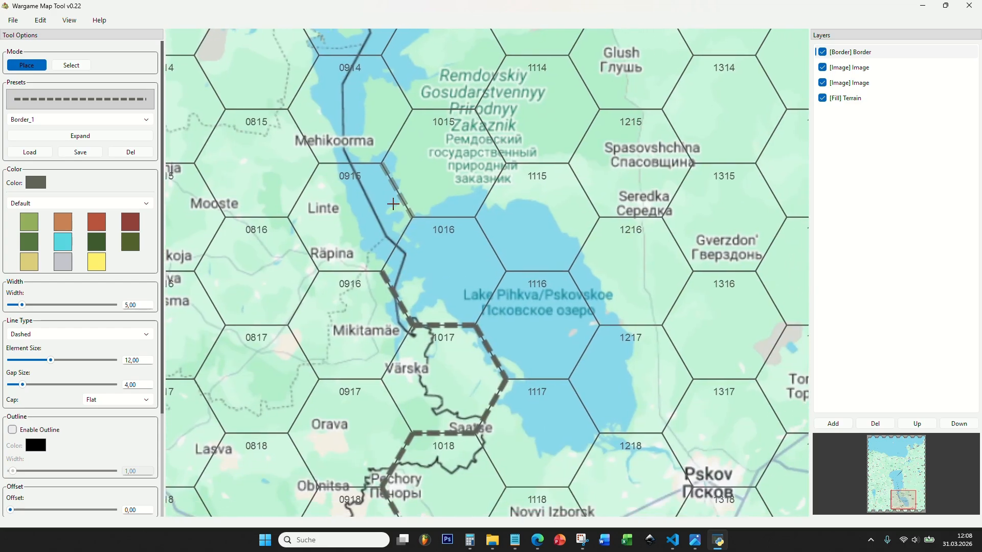
{"action": "scroll", "coordinate": [396, 209], "scroll_direction": "down", "scroll_amount": 2}
{"action": "left_click_drag", "start_coordinate": [401, 250], "coordinate": [415, 399]}
{"action": "left_click_drag", "start_coordinate": [394, 200], "coordinate": [404, 406]}
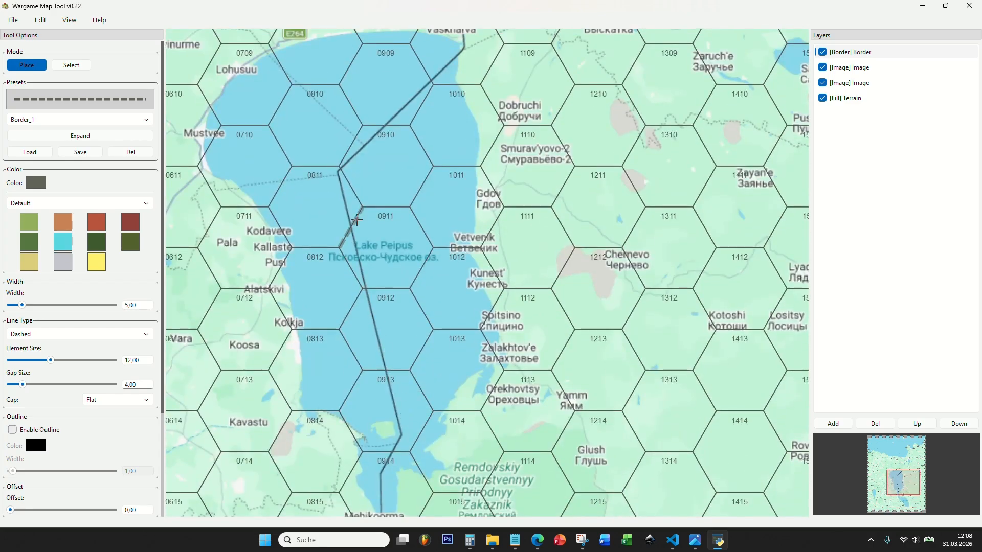
{"action": "left_click_drag", "start_coordinate": [359, 169], "coordinate": [312, 326]}
{"action": "scroll", "coordinate": [312, 309], "scroll_direction": "down", "scroll_amount": 3}
{"action": "left_click_drag", "start_coordinate": [439, 171], "coordinate": [371, 303]}
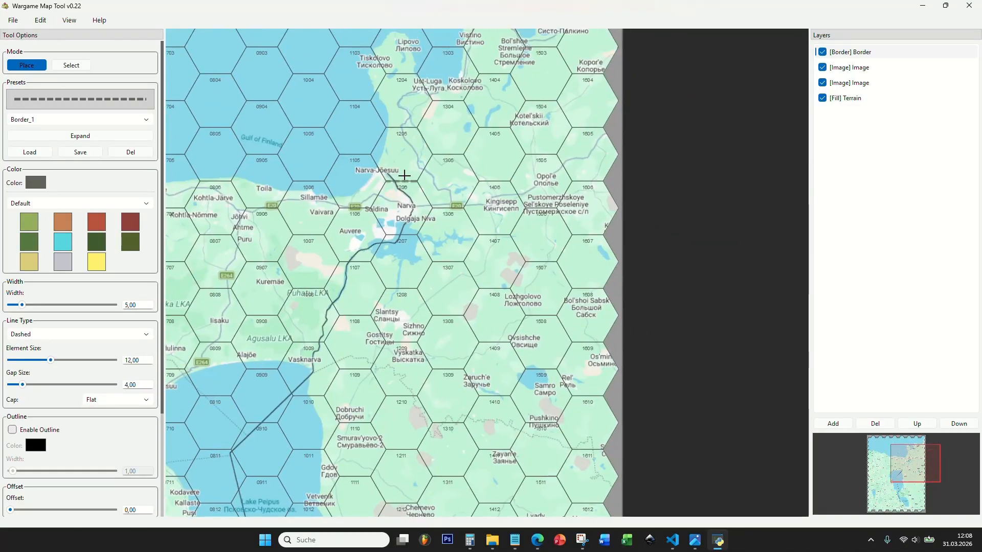
{"action": "scroll", "coordinate": [399, 178], "scroll_direction": "up", "scroll_amount": 6}
{"action": "left_click", "coordinate": [346, 142]}
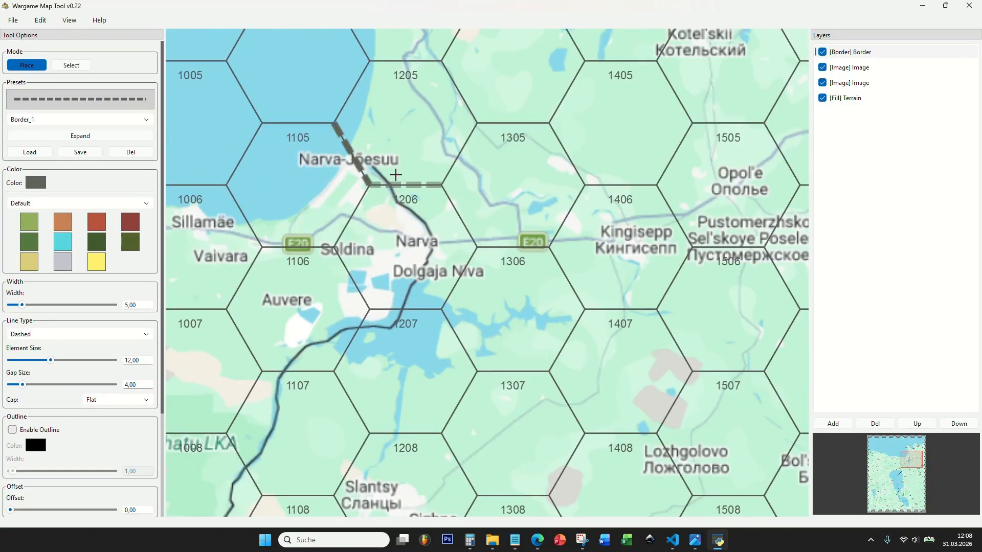
{"action": "mouse_move", "coordinate": [408, 179]}
{"action": "left_mouse_down"}
{"action": "mouse_move", "coordinate": [440, 205]}
{"action": "mouse_move", "coordinate": [445, 260]}
{"action": "mouse_move", "coordinate": [363, 330]}
{"action": "mouse_move", "coordinate": [459, 217]}
{"action": "mouse_move", "coordinate": [535, 100]}
{"action": "left_mouse_up"}
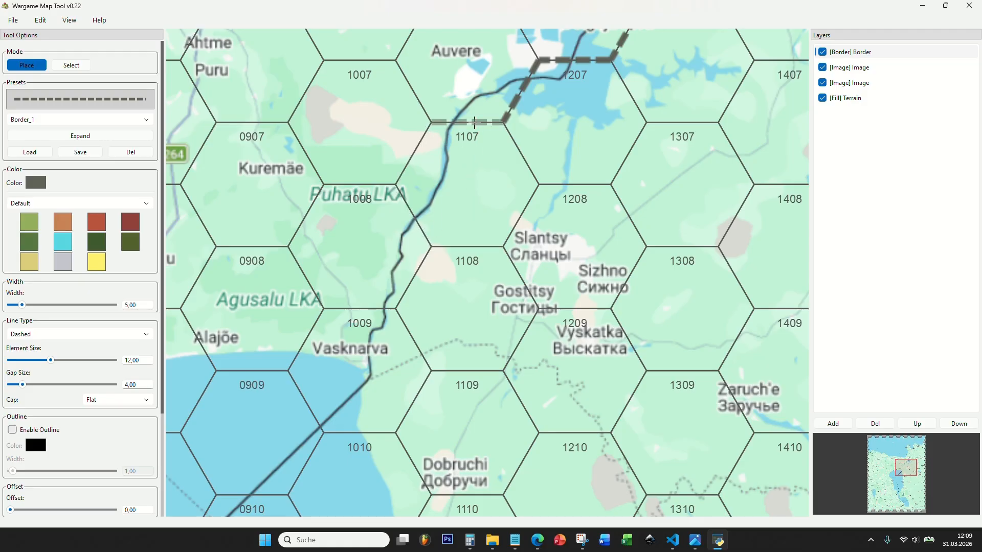
{"action": "mouse_move", "coordinate": [462, 127]}
{"action": "left_mouse_down"}
{"action": "mouse_move", "coordinate": [427, 144]}
{"action": "mouse_move", "coordinate": [419, 275]}
{"action": "mouse_move", "coordinate": [386, 313]}
{"action": "mouse_move", "coordinate": [410, 339]}
{"action": "mouse_move", "coordinate": [404, 322]}
{"action": "mouse_move", "coordinate": [413, 389]}
{"action": "mouse_move", "coordinate": [368, 418]}
{"action": "left_mouse_up"}
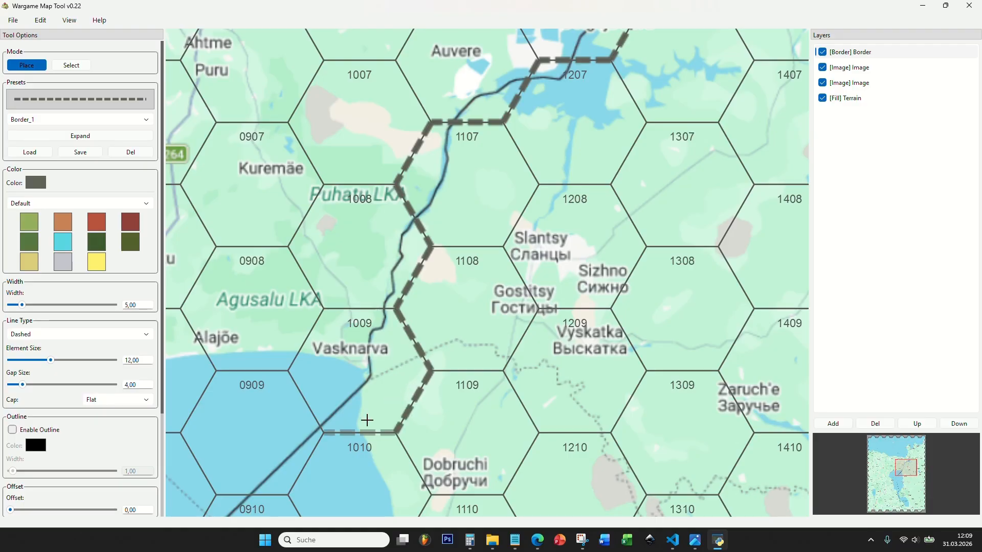
- Hide the labelled reference image and examine the traced border against the map's rivers, lakes and coastline
{"action": "scroll", "coordinate": [386, 263], "scroll_direction": "down", "scroll_amount": 3}
{"action": "scroll", "coordinate": [386, 264], "scroll_direction": "down", "scroll_amount": 9}
{"action": "left_click_drag", "start_coordinate": [368, 343], "coordinate": [362, 216]}
{"action": "scroll", "coordinate": [360, 243], "scroll_direction": "up", "scroll_amount": 6}
{"action": "scroll", "coordinate": [346, 227], "scroll_direction": "down", "scroll_amount": 4}
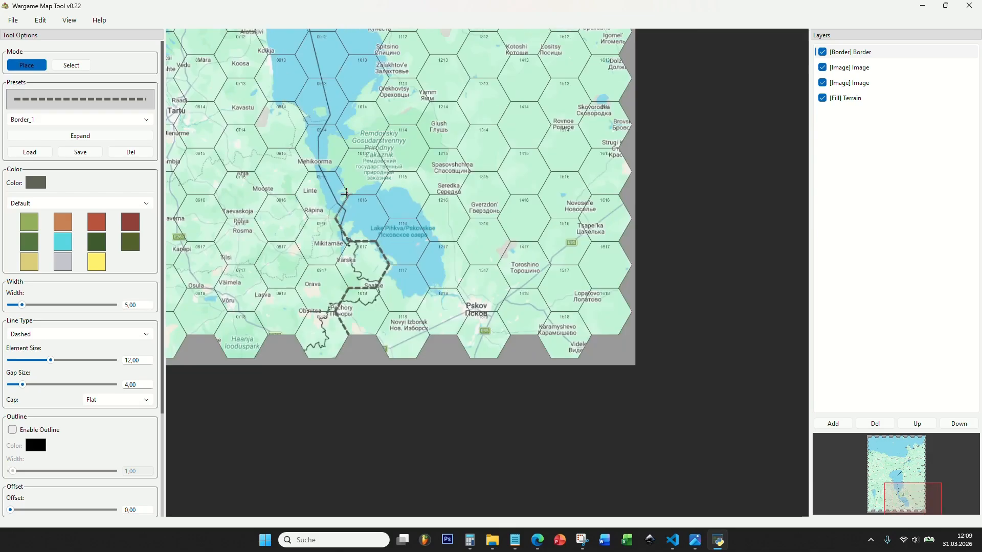
{"action": "left_click_drag", "start_coordinate": [353, 182], "coordinate": [373, 337]}
{"action": "left_click", "coordinate": [822, 67]}
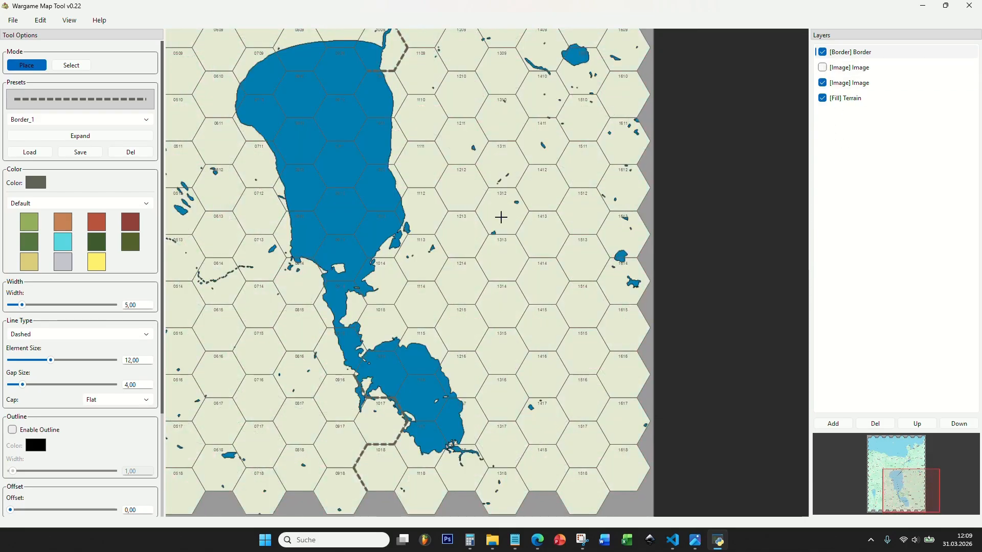
{"action": "scroll", "coordinate": [499, 217], "scroll_direction": "down", "scroll_amount": 2}
{"action": "scroll", "coordinate": [451, 192], "scroll_direction": "up", "scroll_amount": 4}
{"action": "scroll", "coordinate": [450, 193], "scroll_direction": "up", "scroll_amount": 8}
{"action": "left_click_drag", "start_coordinate": [495, 221], "coordinate": [442, 336]}
{"action": "scroll", "coordinate": [462, 319], "scroll_direction": "down", "scroll_amount": 3}
{"action": "scroll", "coordinate": [369, 398], "scroll_direction": "up", "scroll_amount": 3}
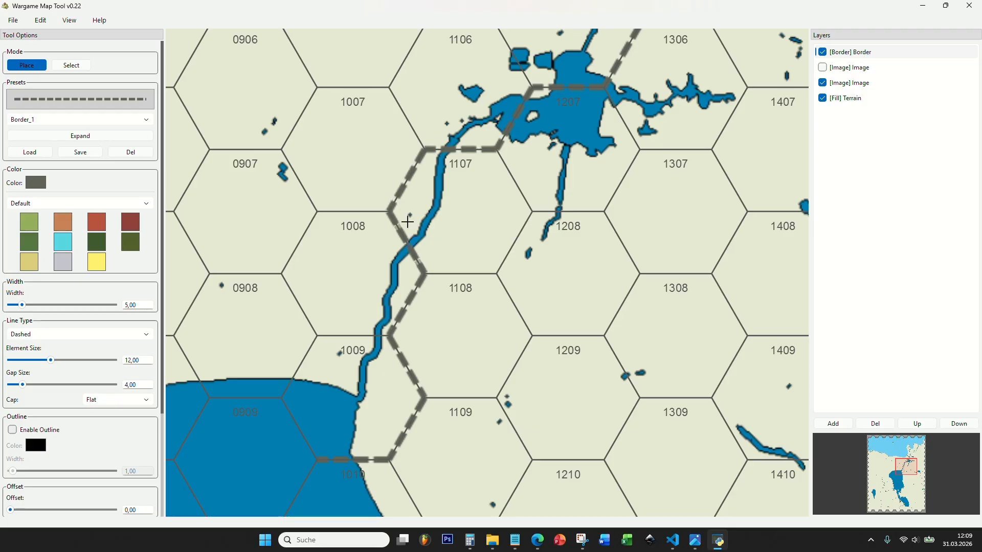
{"action": "scroll", "coordinate": [400, 327], "scroll_direction": "down", "scroll_amount": 10}
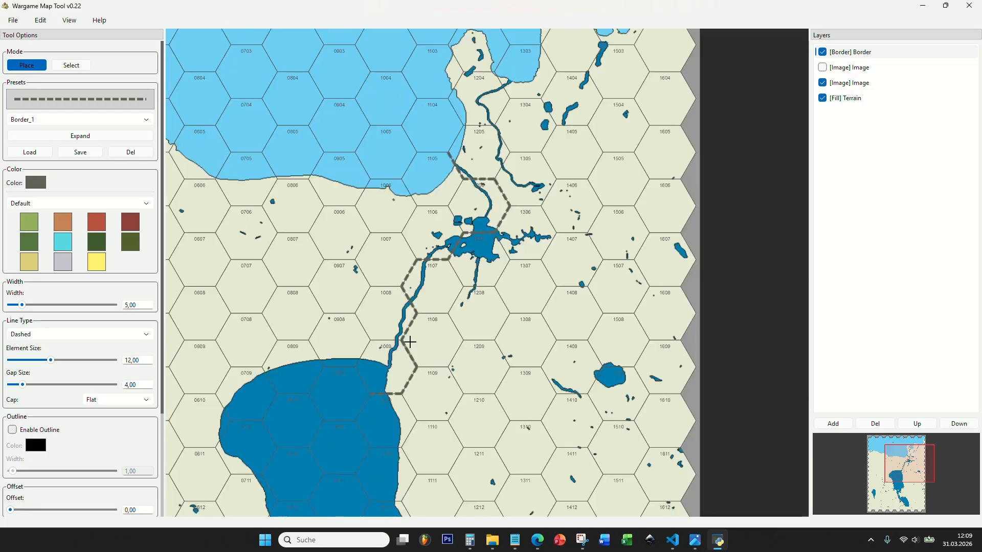
{"action": "left_click_drag", "start_coordinate": [454, 245], "coordinate": [453, 229]}
{"action": "scroll", "coordinate": [453, 229], "scroll_direction": "up", "scroll_amount": 4}
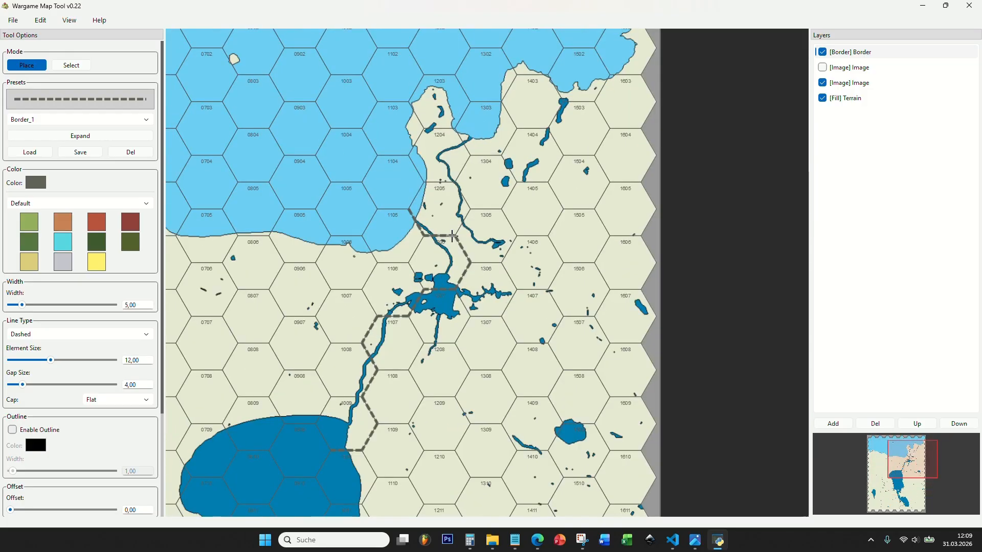
{"action": "mouse_move", "coordinate": [403, 333]}
{"action": "left_mouse_down"}
{"action": "mouse_move", "coordinate": [410, 66]}
{"action": "mouse_move", "coordinate": [421, 135]}
{"action": "mouse_move", "coordinate": [469, 199]}
{"action": "mouse_move", "coordinate": [469, 344]}
{"action": "mouse_move", "coordinate": [487, 311]}
{"action": "left_mouse_up"}
{"action": "scroll", "coordinate": [409, 320], "scroll_direction": "up", "scroll_amount": 2}
{"action": "scroll", "coordinate": [382, 344], "scroll_direction": "down", "scroll_amount": 6}
{"action": "scroll", "coordinate": [415, 361], "scroll_direction": "up", "scroll_amount": 2}
- Show the labelled reference image again and review the traced border from the southern map edge up to Narva
{"action": "left_click", "coordinate": [822, 67]}
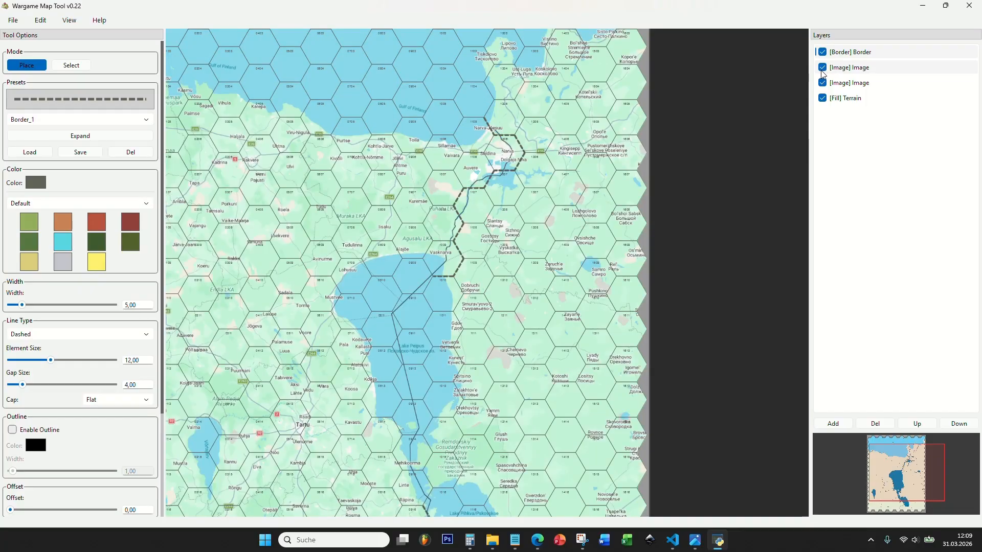
{"action": "scroll", "coordinate": [396, 288], "scroll_direction": "up", "scroll_amount": 3}
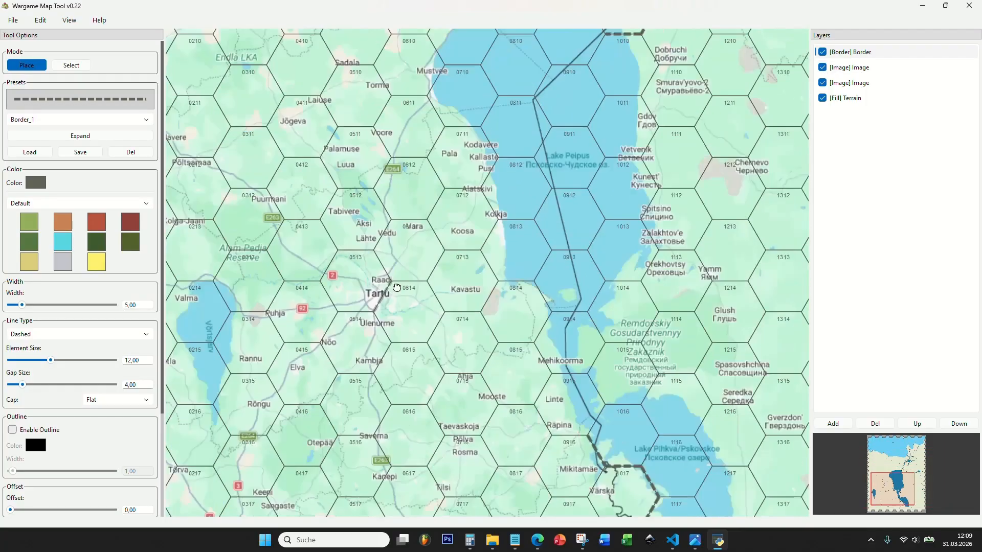
{"action": "left_click_drag", "start_coordinate": [397, 288], "coordinate": [397, 230]}
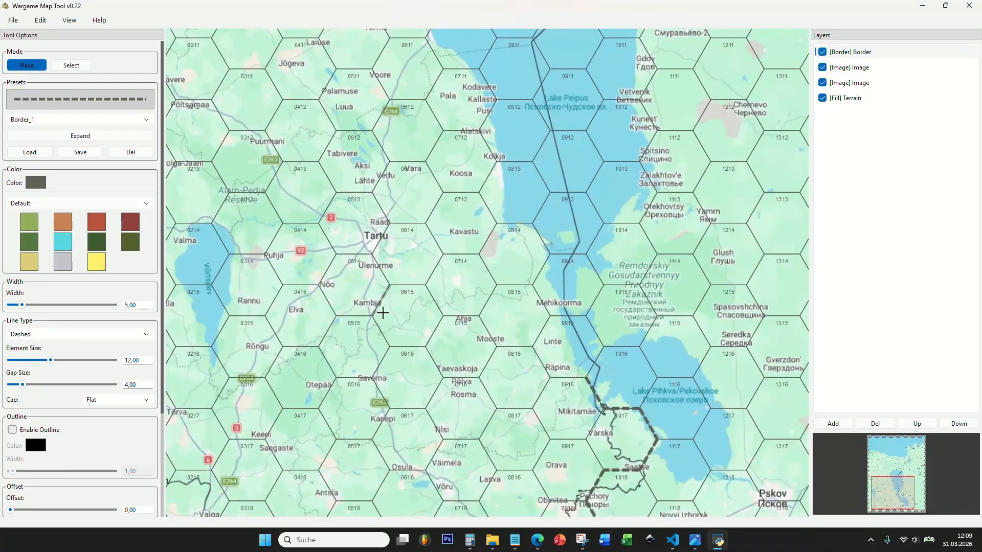
{"action": "scroll", "coordinate": [382, 314], "scroll_direction": "up", "scroll_amount": 3}
{"action": "scroll", "coordinate": [382, 315], "scroll_direction": "down", "scroll_amount": 5}
{"action": "left_click_drag", "start_coordinate": [382, 315], "coordinate": [389, 197]}
{"action": "scroll", "coordinate": [537, 323], "scroll_direction": "up", "scroll_amount": 3}
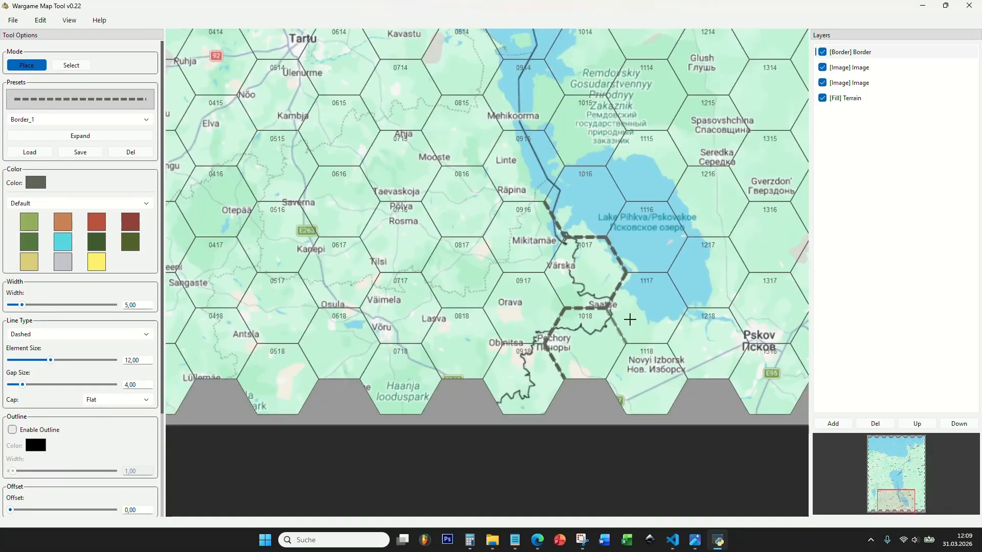
{"action": "left_click_drag", "start_coordinate": [629, 320], "coordinate": [379, 280]}
{"action": "scroll", "coordinate": [379, 281], "scroll_direction": "down", "scroll_amount": 6}
{"action": "left_click_drag", "start_coordinate": [320, 239], "coordinate": [521, 332]}
{"action": "left_click_drag", "start_coordinate": [538, 175], "coordinate": [374, 353]}
{"action": "scroll", "coordinate": [313, 164], "scroll_direction": "up", "scroll_amount": 7}
{"action": "left_click_drag", "start_coordinate": [494, 246], "coordinate": [314, 245]}
{"action": "scroll", "coordinate": [511, 235], "scroll_direction": "down", "scroll_amount": 3}
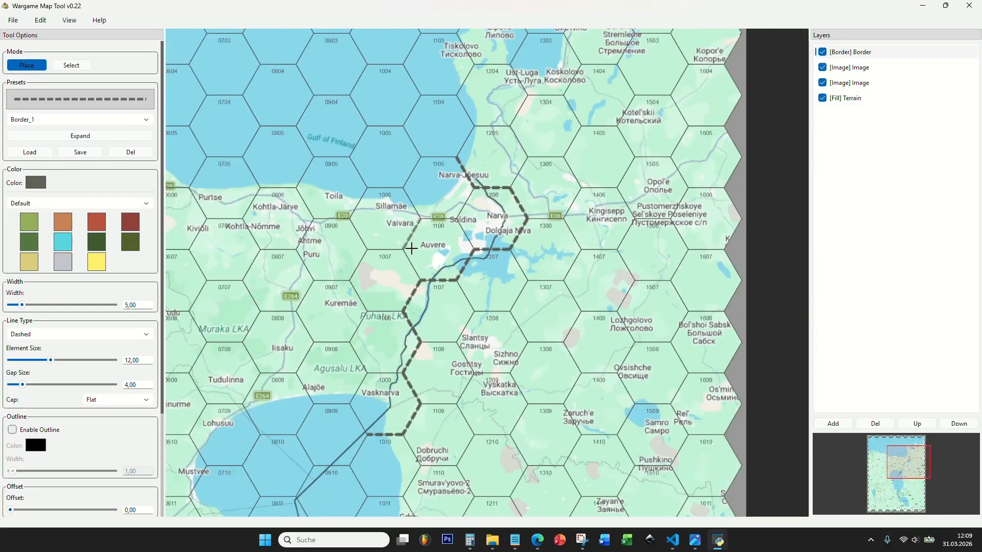
{"action": "scroll", "coordinate": [511, 235], "scroll_direction": "up", "scroll_amount": 3}
{"action": "scroll", "coordinate": [511, 237], "scroll_direction": "down", "scroll_amount": 3}
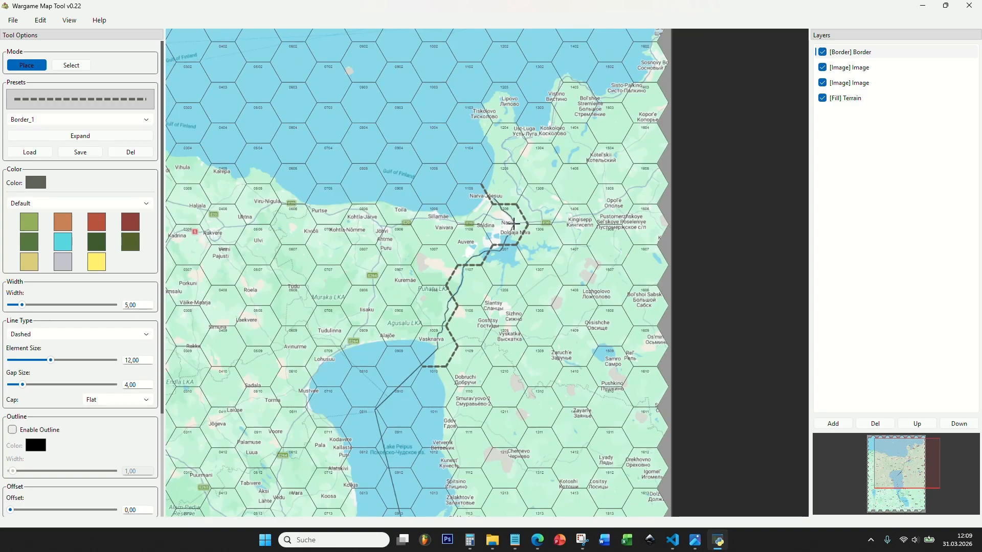
{"action": "scroll", "coordinate": [511, 235], "scroll_direction": "up", "scroll_amount": 2}
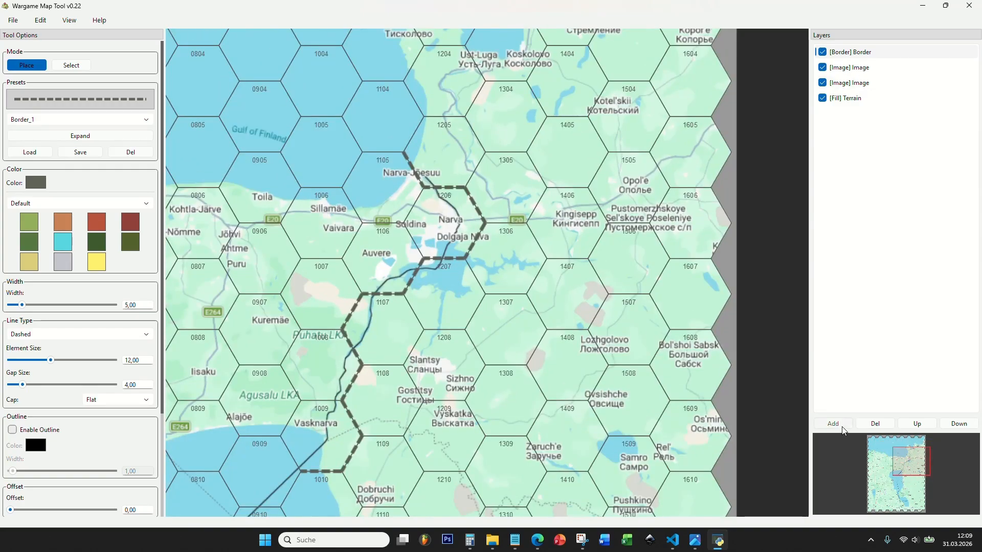
- Add an Asset layer above the Border layer and browse the available map symbols
{"action": "left_click", "coordinate": [838, 425]}
{"action": "left_click", "coordinate": [505, 255]}
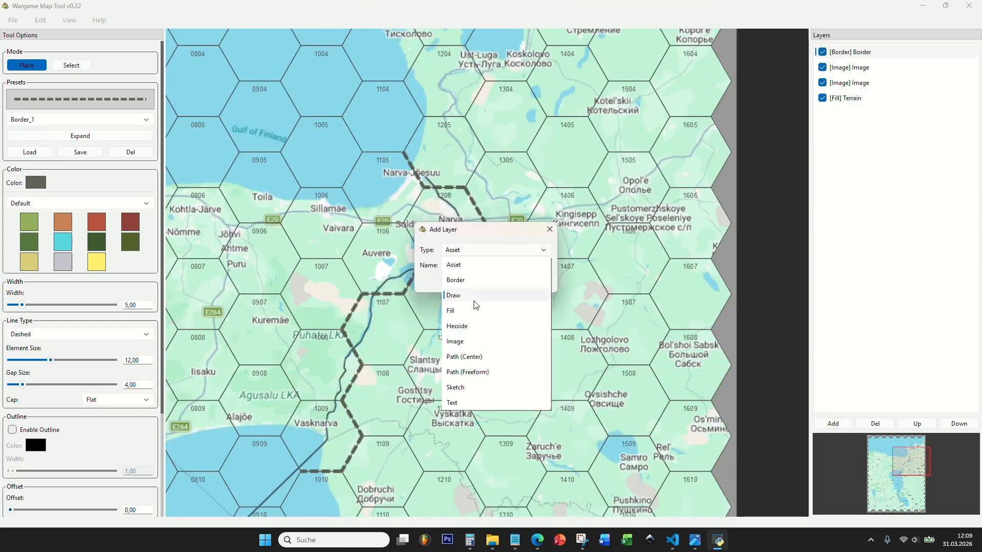
{"action": "left_click", "coordinate": [471, 264]}
{"action": "left_click", "coordinate": [485, 280]}
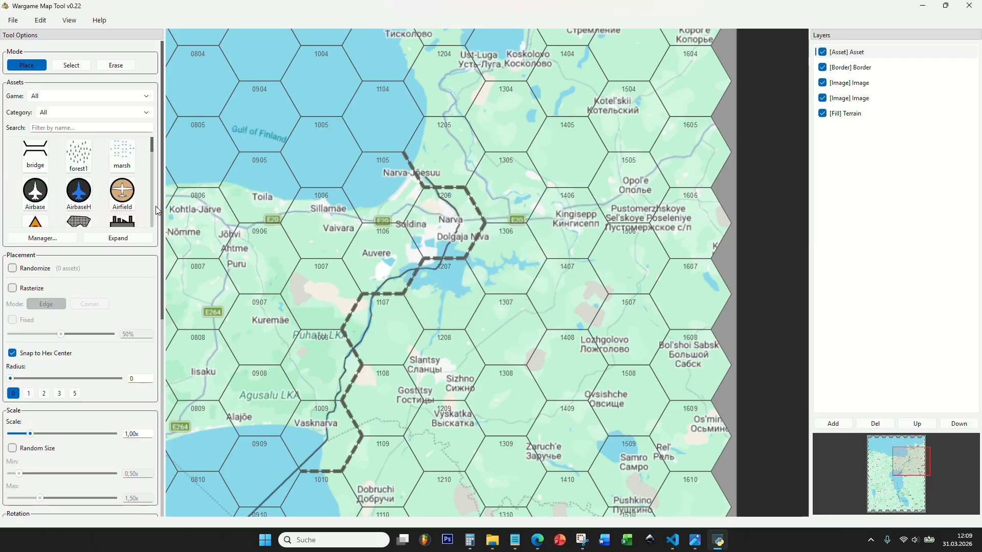
{"action": "left_click_drag", "start_coordinate": [151, 144], "coordinate": [153, 164]}
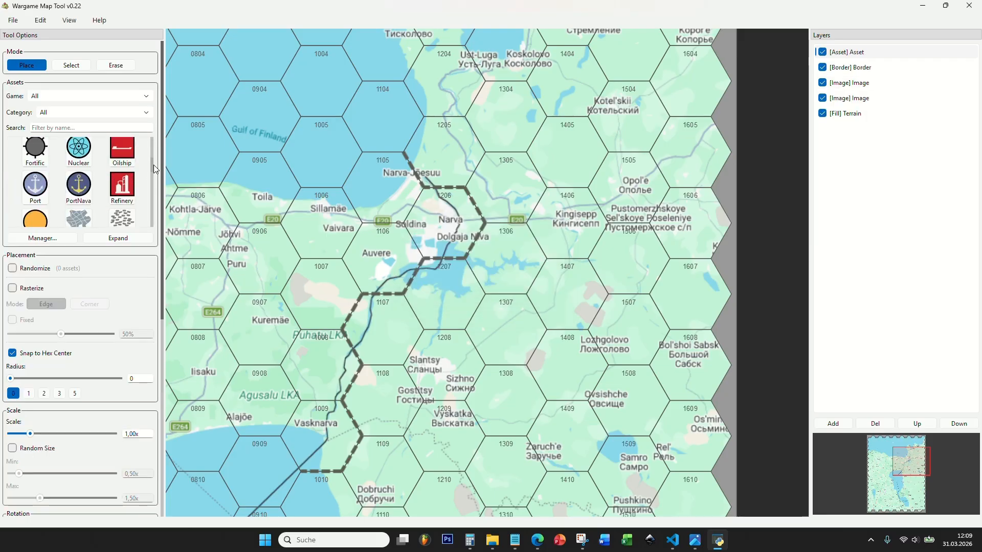
{"action": "right_click", "coordinate": [154, 164]}
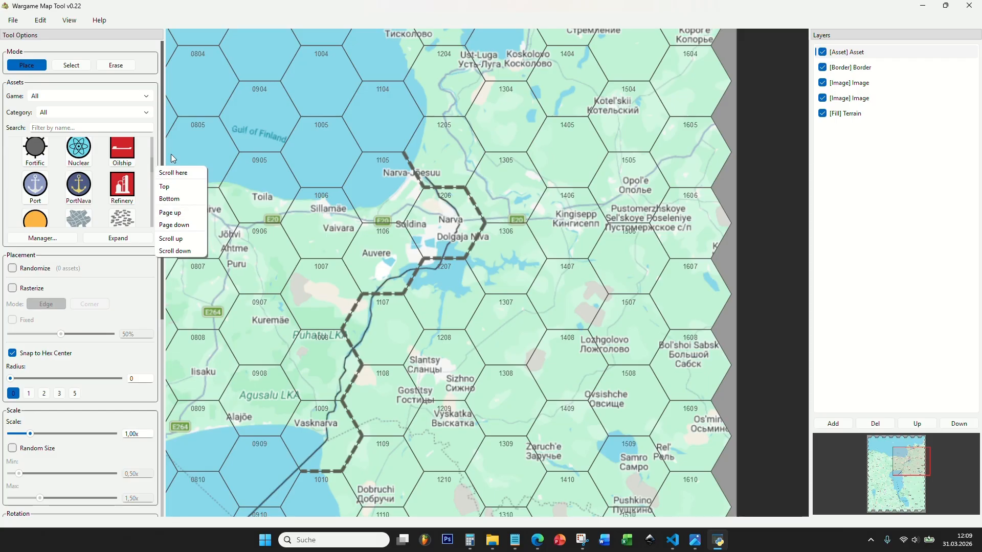
- Make the Terrain fill layer active and hide the labelled reference image, Border and Asset layers
{"action": "left_click", "coordinate": [845, 118]}
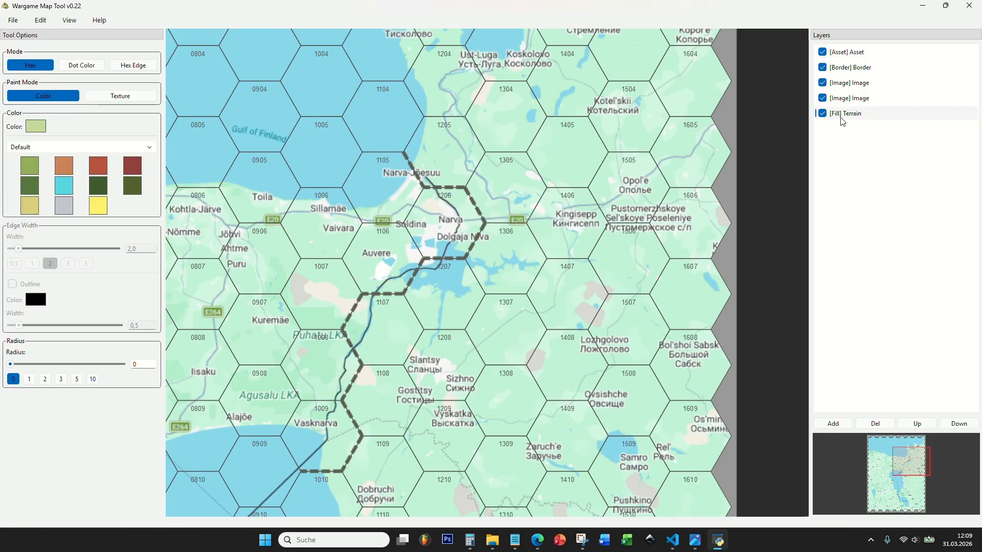
{"action": "left_click", "coordinate": [822, 82]}
{"action": "left_click", "coordinate": [822, 67]}
{"action": "left_click", "coordinate": [822, 52]}
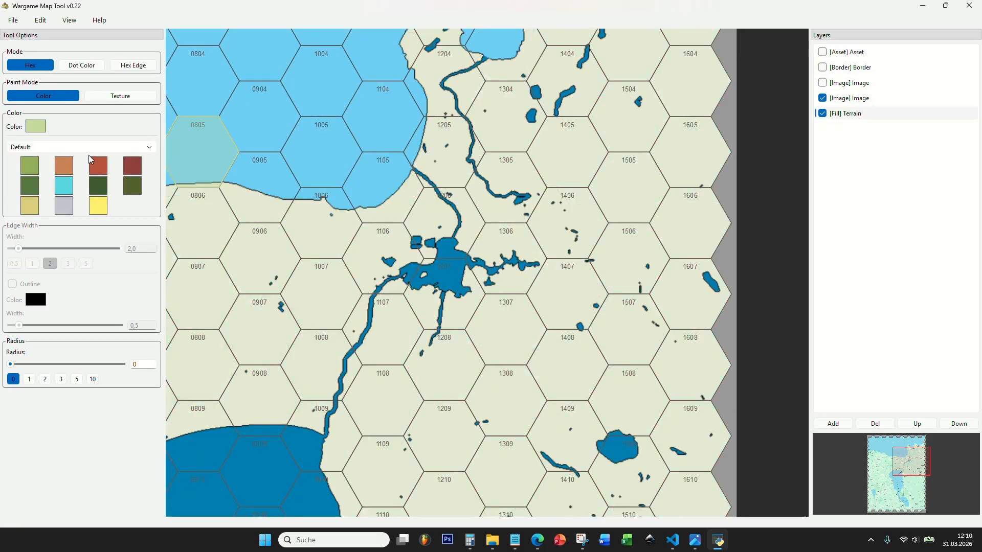
- Switch the fill colours to the NW palette and fill Narva's hex 1206 with its grey-green colour
{"action": "left_click", "coordinate": [57, 148]}
{"action": "left_click", "coordinate": [43, 163]}
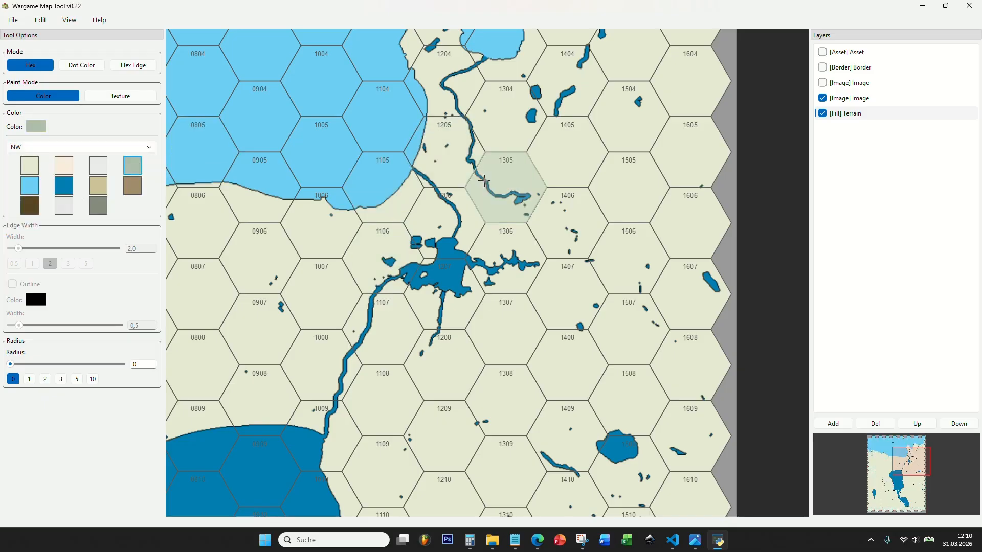
{"action": "left_click", "coordinate": [822, 67]}
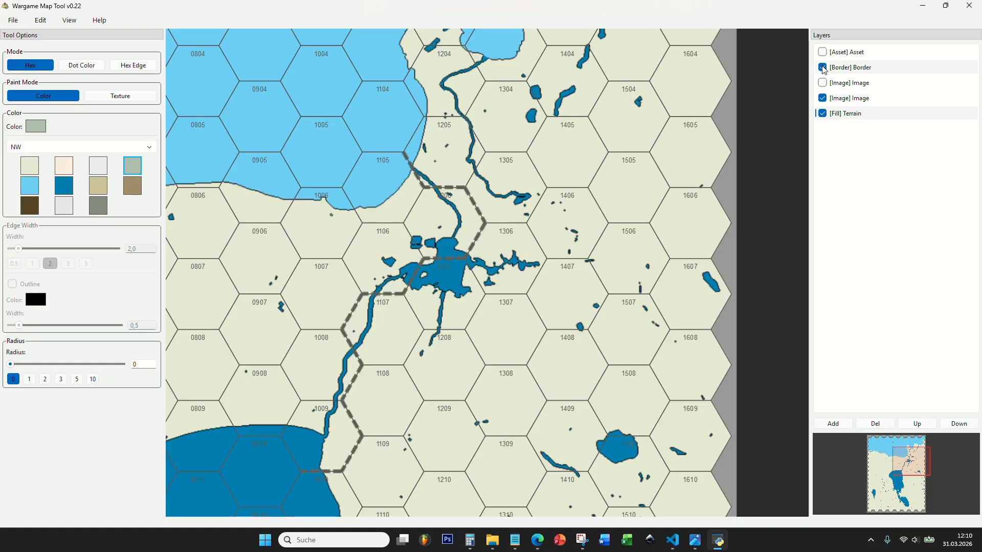
{"action": "left_click", "coordinate": [822, 67]}
{"action": "left_click", "coordinate": [454, 207]}
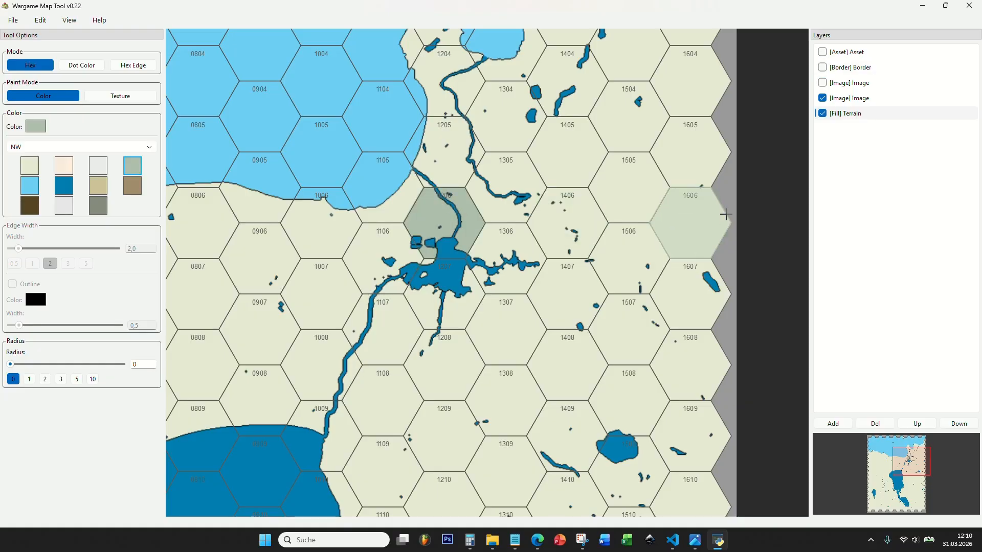
- Place the Urbancit symbol at scale 0.35x on Narva's hex 1206 in the Asset layer
{"action": "left_click", "coordinate": [822, 98]}
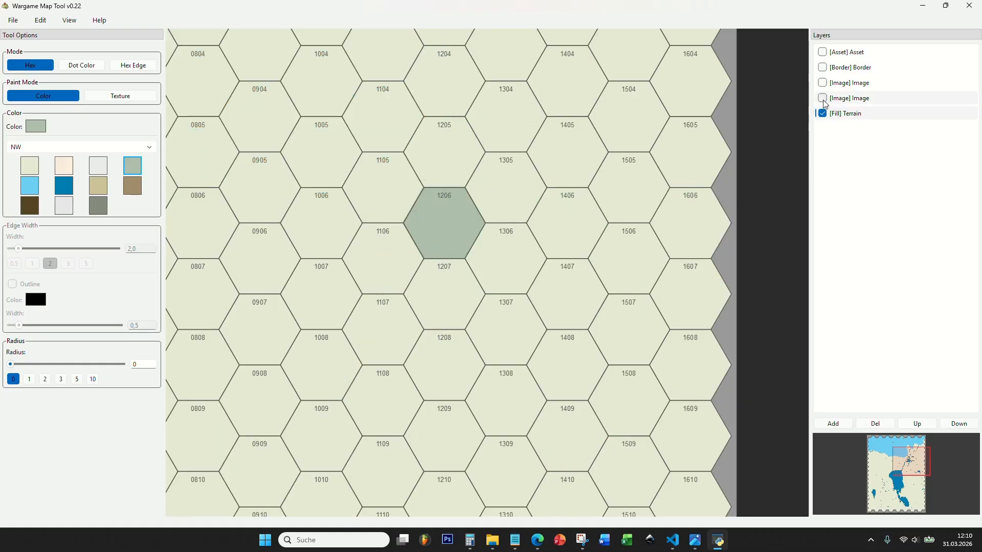
{"action": "left_click", "coordinate": [823, 99]}
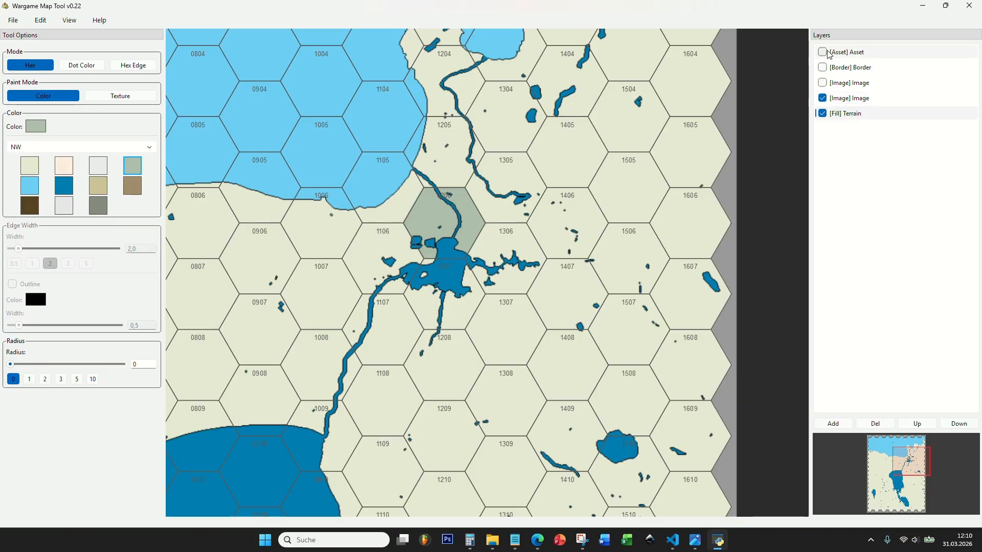
{"action": "left_click", "coordinate": [849, 54]}
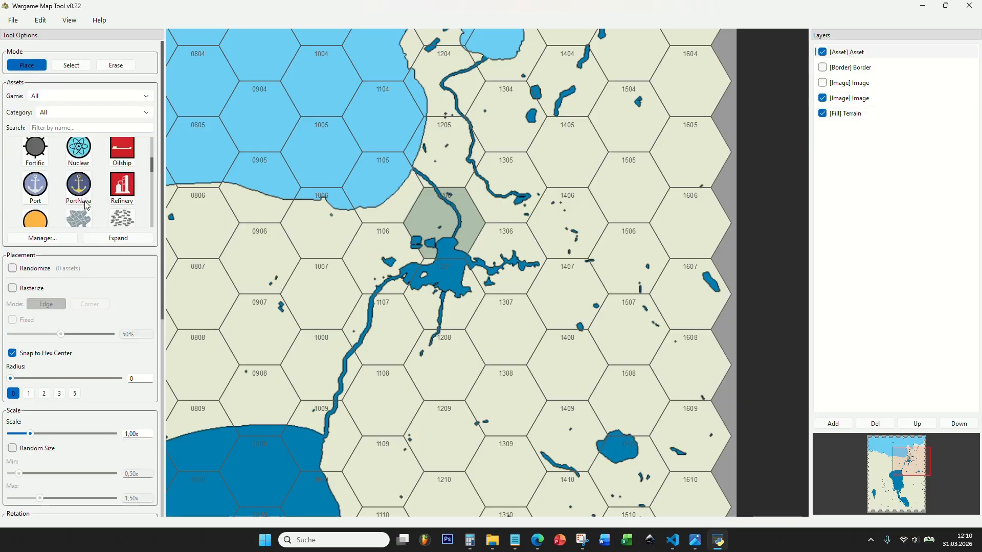
{"action": "left_click", "coordinate": [78, 220]}
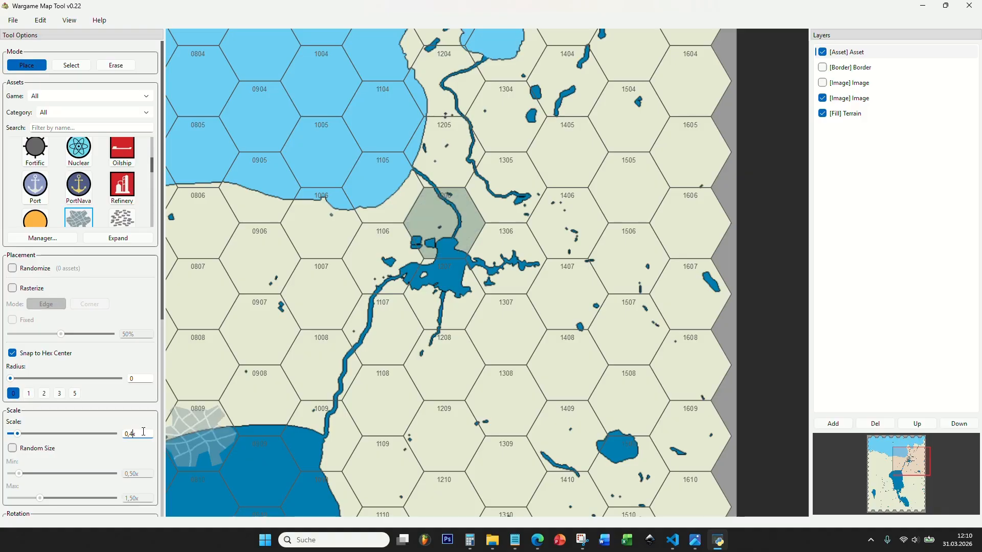
{"action": "left_click", "coordinate": [440, 228]}
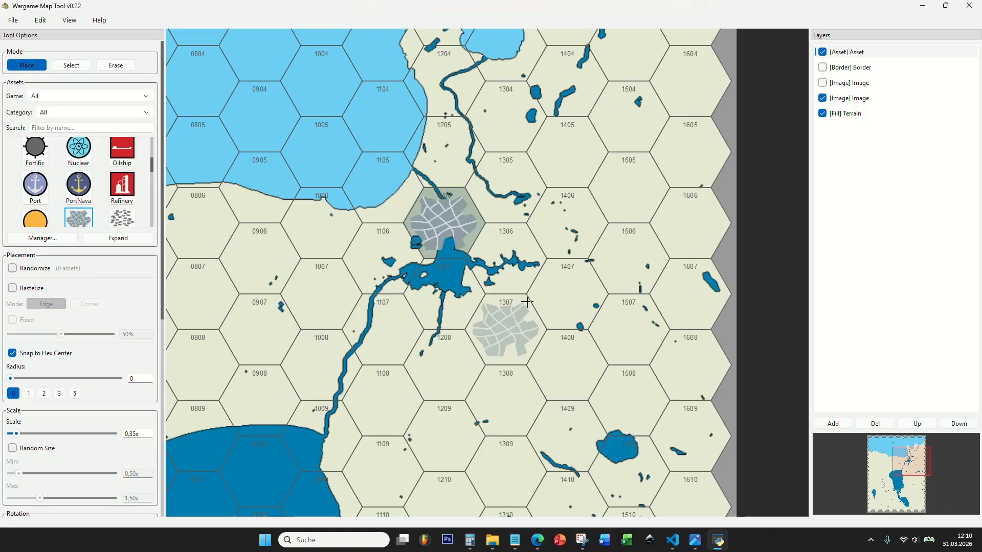
{"action": "scroll", "coordinate": [483, 269], "scroll_direction": "down", "scroll_amount": 2}
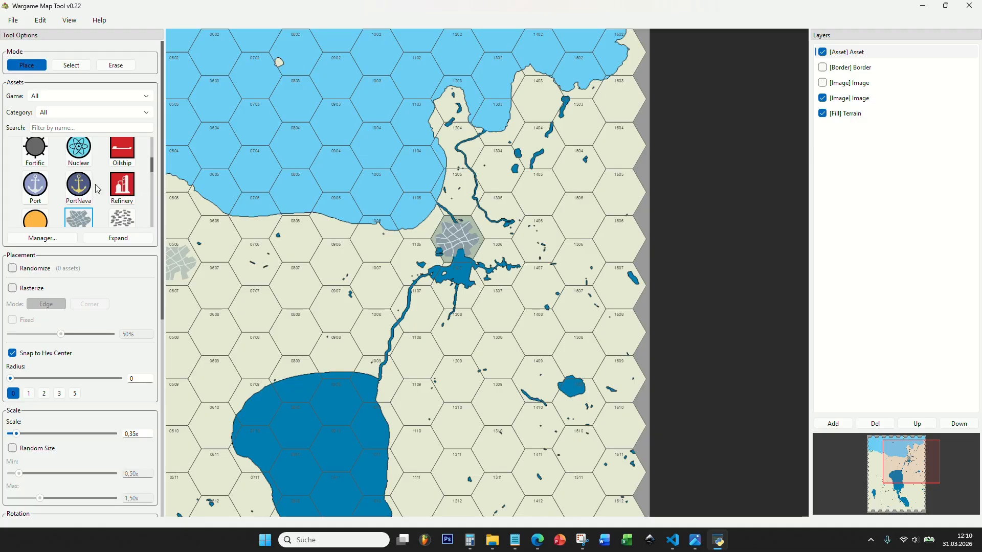
- Choose the City symbol and show the Border layer and the labelled reference image again
{"action": "scroll", "coordinate": [98, 189], "scroll_direction": "down", "scroll_amount": 1}
{"action": "scroll", "coordinate": [113, 198], "scroll_direction": "up", "scroll_amount": 2}
{"action": "scroll", "coordinate": [112, 193], "scroll_direction": "up", "scroll_amount": 1}
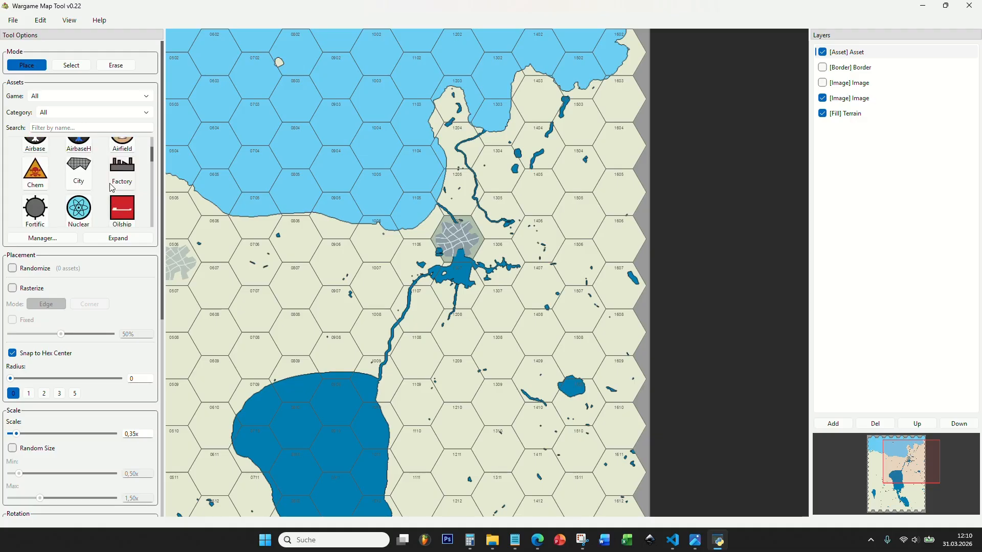
{"action": "left_click", "coordinate": [822, 67]}
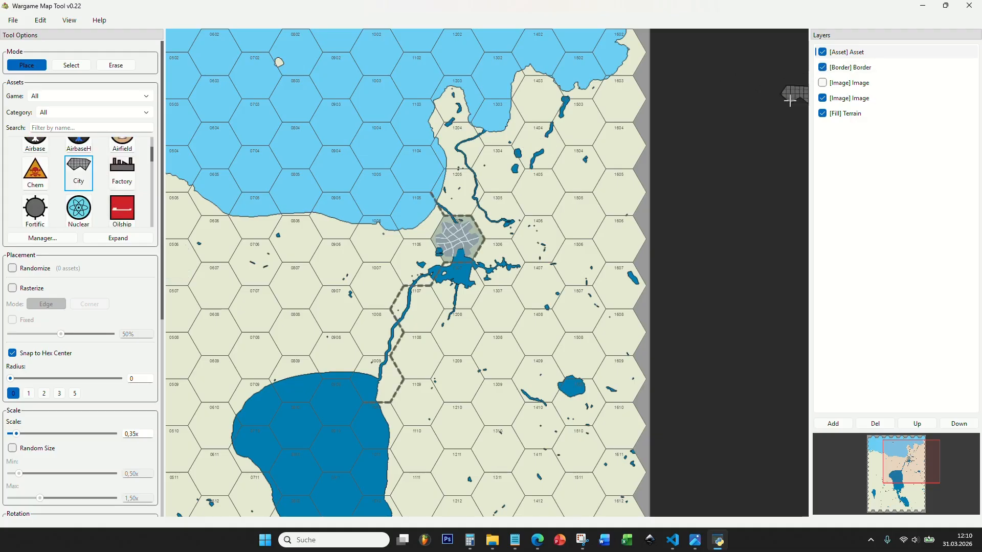
{"action": "scroll", "coordinate": [787, 89], "scroll_direction": "down", "scroll_amount": 1}
{"action": "left_click", "coordinate": [831, 86]}
{"action": "scroll", "coordinate": [508, 268], "scroll_direction": "down", "scroll_amount": 3}
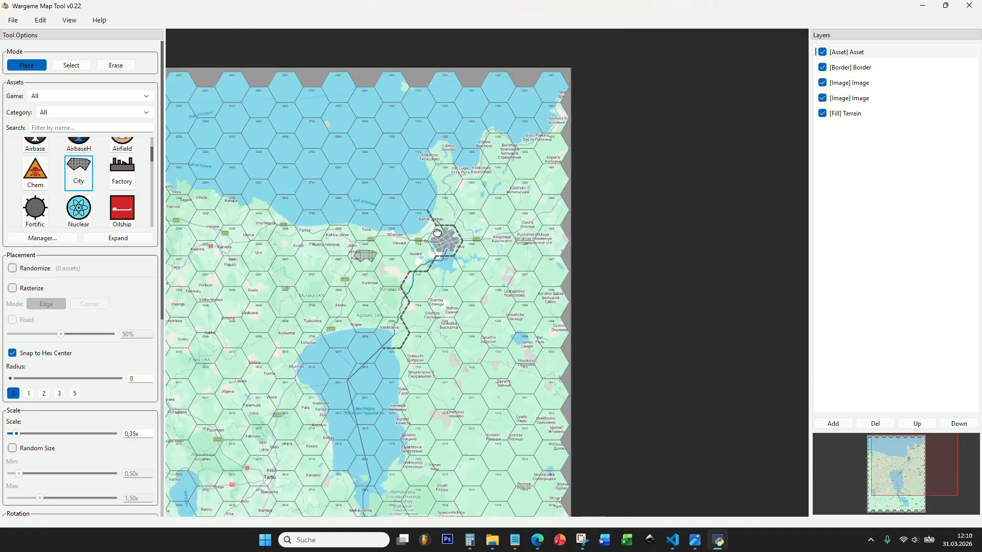
- Place a City symbol on hex 0513 for Tartu
{"action": "left_click_drag", "start_coordinate": [509, 267], "coordinate": [505, 48]}
{"action": "scroll", "coordinate": [310, 417], "scroll_direction": "up", "scroll_amount": 4}
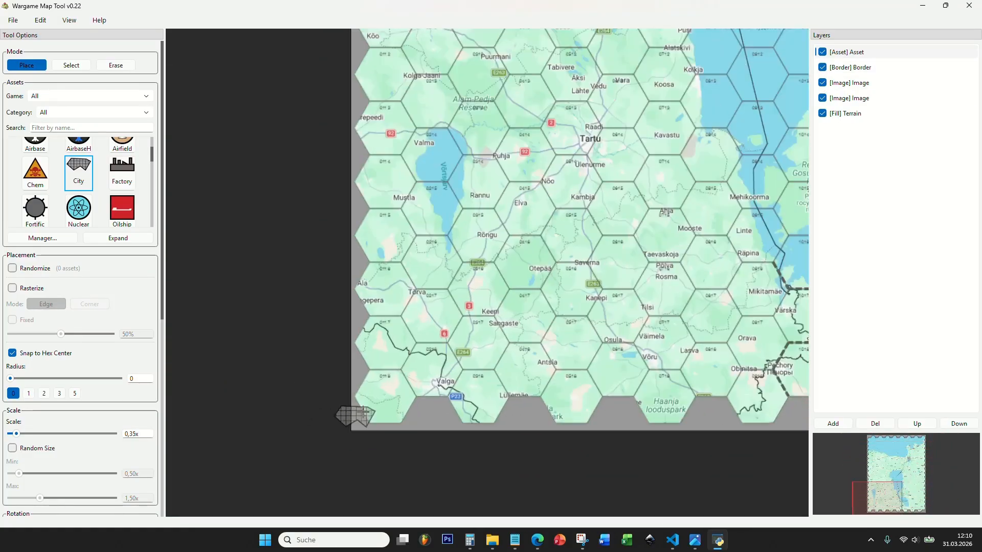
{"action": "scroll", "coordinate": [485, 346], "scroll_direction": "up", "scroll_amount": 2}
{"action": "left_click_drag", "start_coordinate": [492, 366], "coordinate": [363, 379]}
{"action": "left_click_drag", "start_coordinate": [451, 208], "coordinate": [439, 273]}
{"action": "left_click", "coordinate": [423, 225]}
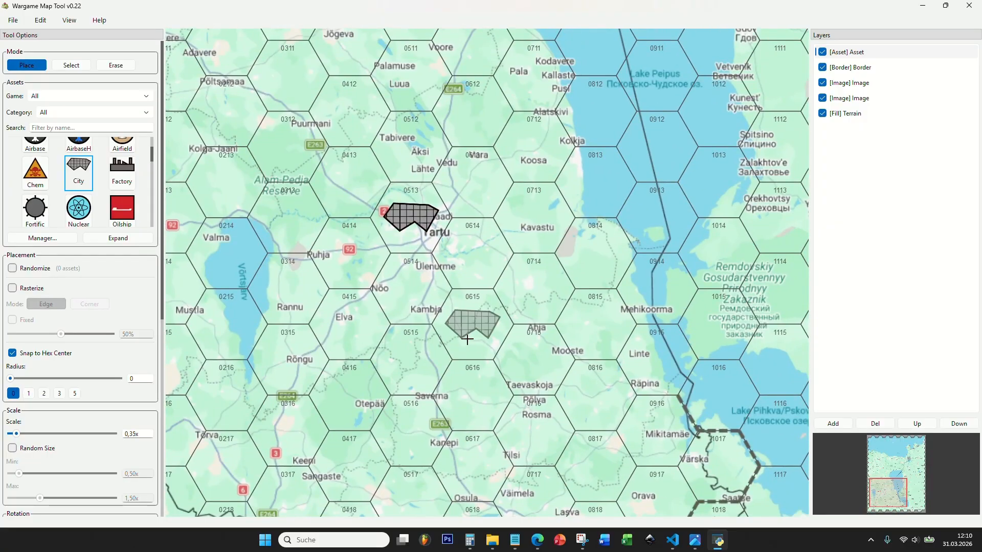
- Place a City symbol on hex 1317 for Pskov, southeast of the lake
{"action": "left_click_drag", "start_coordinate": [492, 324], "coordinate": [329, 157]}
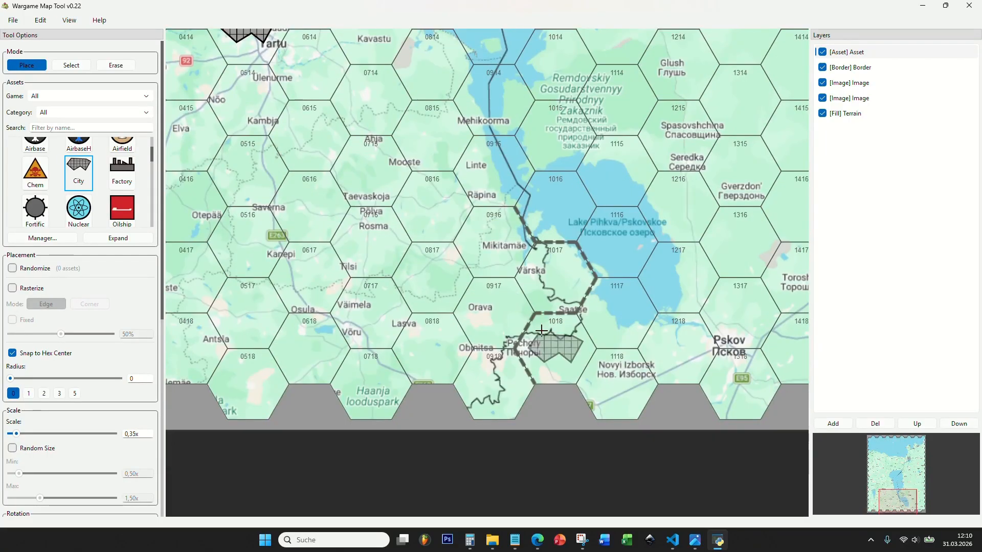
{"action": "left_click_drag", "start_coordinate": [570, 330], "coordinate": [477, 337]}
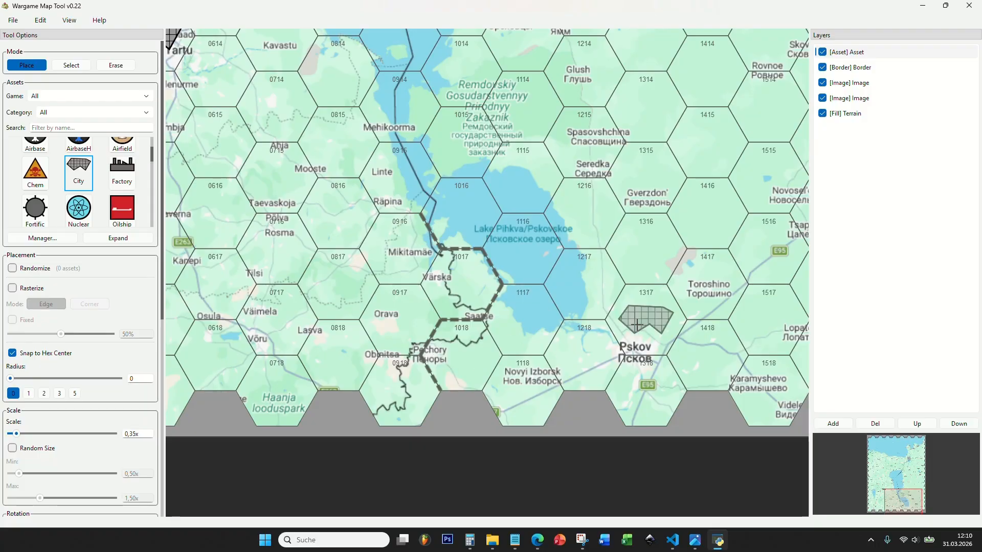
{"action": "left_click", "coordinate": [636, 325]}
- Place a City symbol on hex 1208 for Slantsy, south of Narva
{"action": "left_click_drag", "start_coordinate": [534, 252], "coordinate": [504, 307]}
{"action": "scroll", "coordinate": [506, 308], "scroll_direction": "down", "scroll_amount": 3}
{"action": "left_click_drag", "start_coordinate": [580, 261], "coordinate": [490, 385]}
{"action": "left_click_drag", "start_coordinate": [498, 172], "coordinate": [444, 369]}
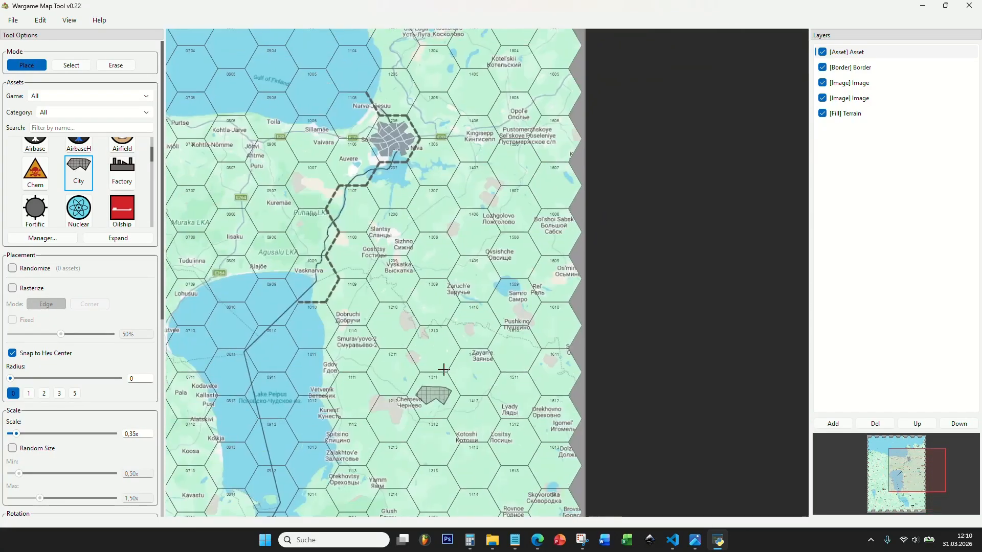
{"action": "scroll", "coordinate": [404, 244], "scroll_direction": "up", "scroll_amount": 3}
{"action": "left_click", "coordinate": [389, 230]}
- Place City symbols on hex 0406 for Rakvere and hex 0806 for Kohtla-Järve
{"action": "left_click_drag", "start_coordinate": [577, 146], "coordinate": [559, 382]}
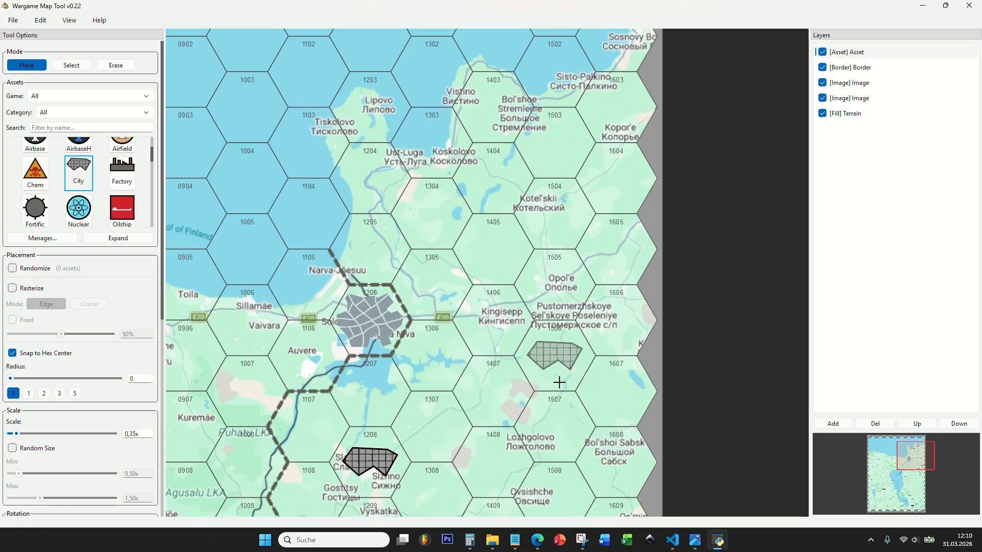
{"action": "left_click_drag", "start_coordinate": [494, 290], "coordinate": [782, 228]}
{"action": "left_click_drag", "start_coordinate": [384, 312], "coordinate": [631, 276]}
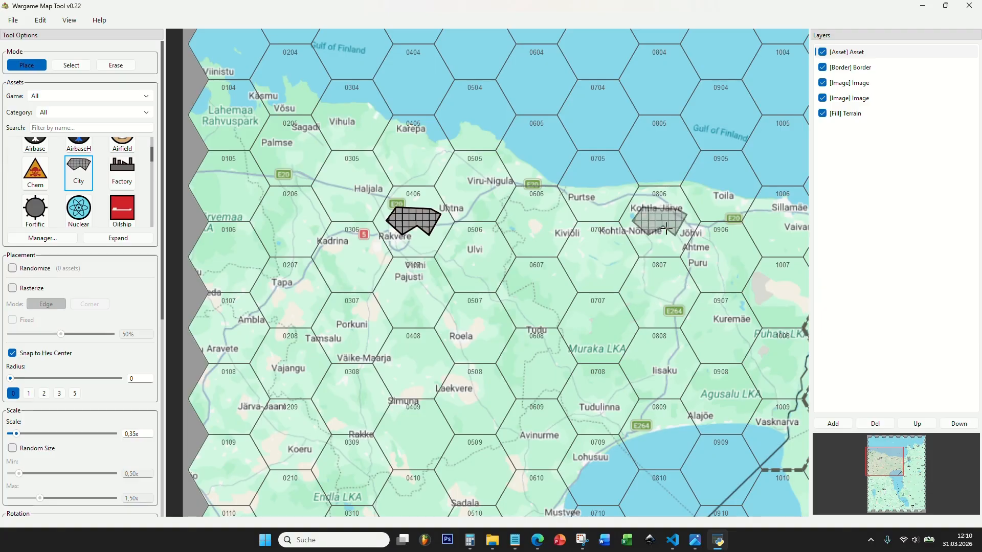
{"action": "left_click", "coordinate": [659, 220]}
- Examine the labelled reference image across the whole map for further city locations
{"action": "left_click_drag", "start_coordinate": [685, 314], "coordinate": [527, 240]}
{"action": "scroll", "coordinate": [526, 240], "scroll_direction": "down", "scroll_amount": 2}
{"action": "left_click_drag", "start_coordinate": [445, 346], "coordinate": [450, 165]}
{"action": "left_click_drag", "start_coordinate": [427, 269], "coordinate": [489, 104]}
{"action": "left_click_drag", "start_coordinate": [509, 272], "coordinate": [372, 236]}
{"action": "left_click_drag", "start_coordinate": [630, 328], "coordinate": [412, 375]}
{"action": "left_click_drag", "start_coordinate": [497, 240], "coordinate": [472, 440]}
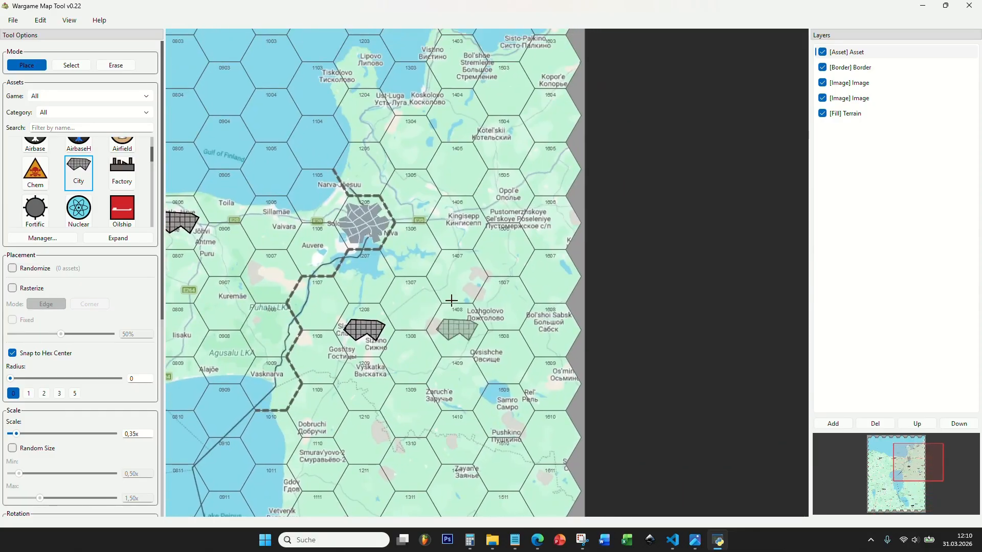
{"action": "left_click_drag", "start_coordinate": [452, 300], "coordinate": [443, 414]}
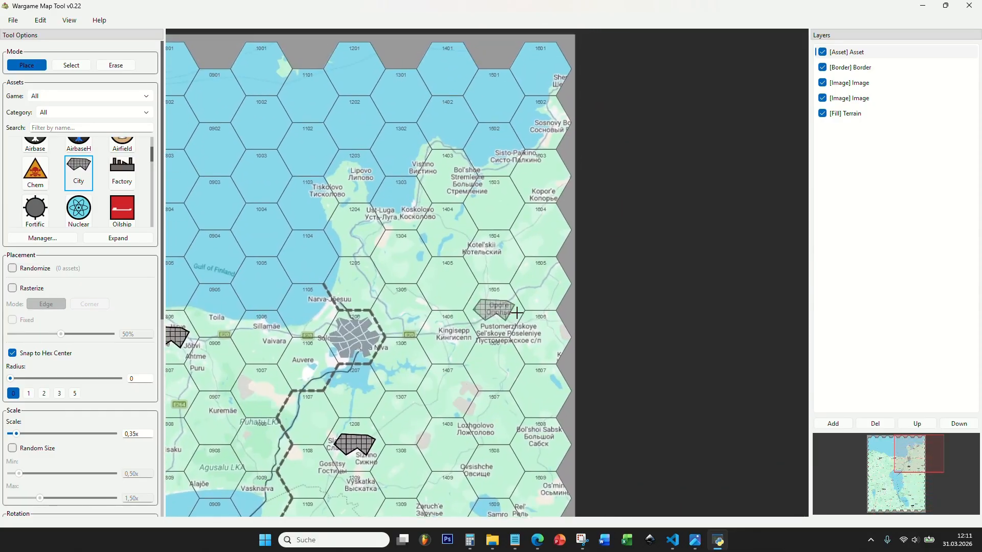
{"action": "scroll", "coordinate": [517, 312], "scroll_direction": "down", "scroll_amount": 5}
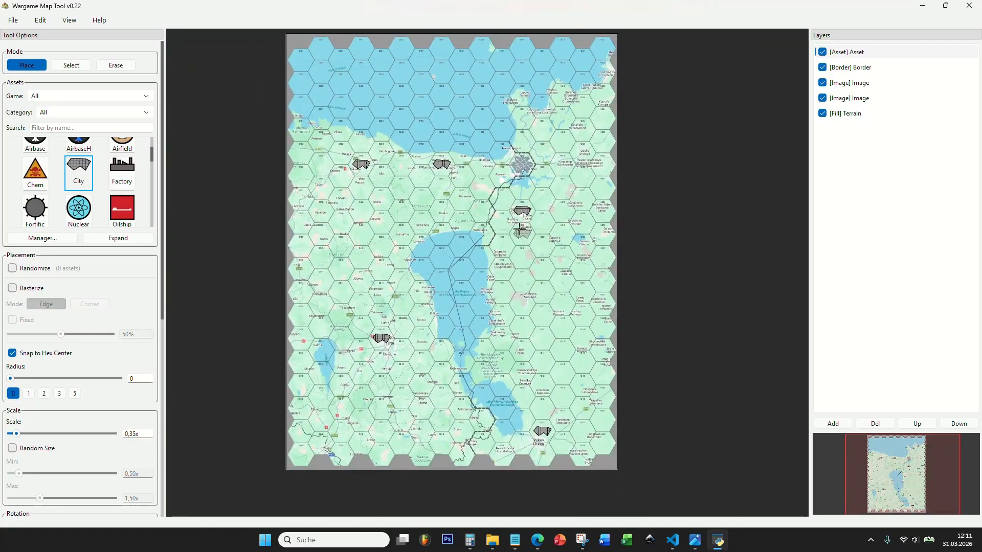
- Choose the Town symbol for placement and turn off snapping to hex centres
{"action": "scroll", "coordinate": [82, 185], "scroll_direction": "up", "scroll_amount": 3}
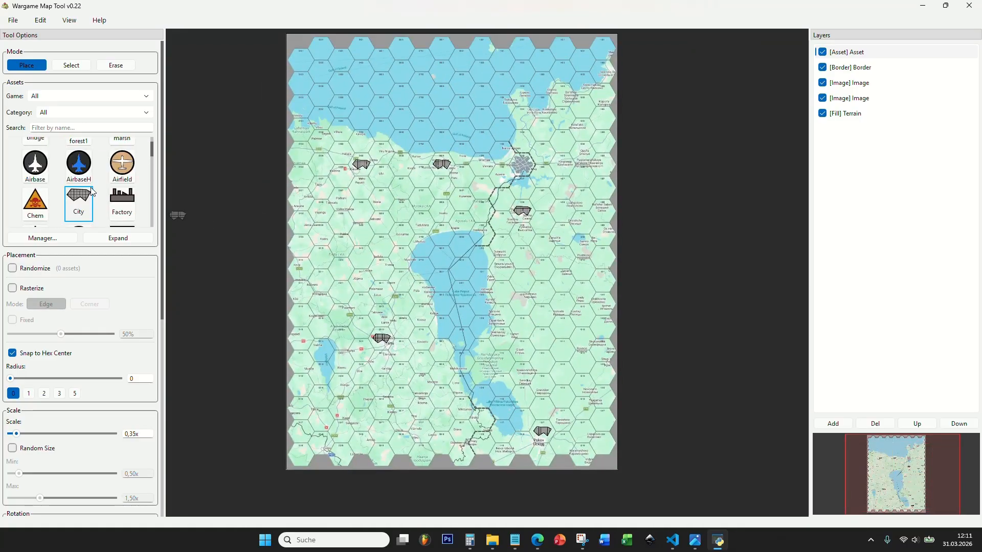
{"action": "scroll", "coordinate": [94, 190], "scroll_direction": "down", "scroll_amount": 3}
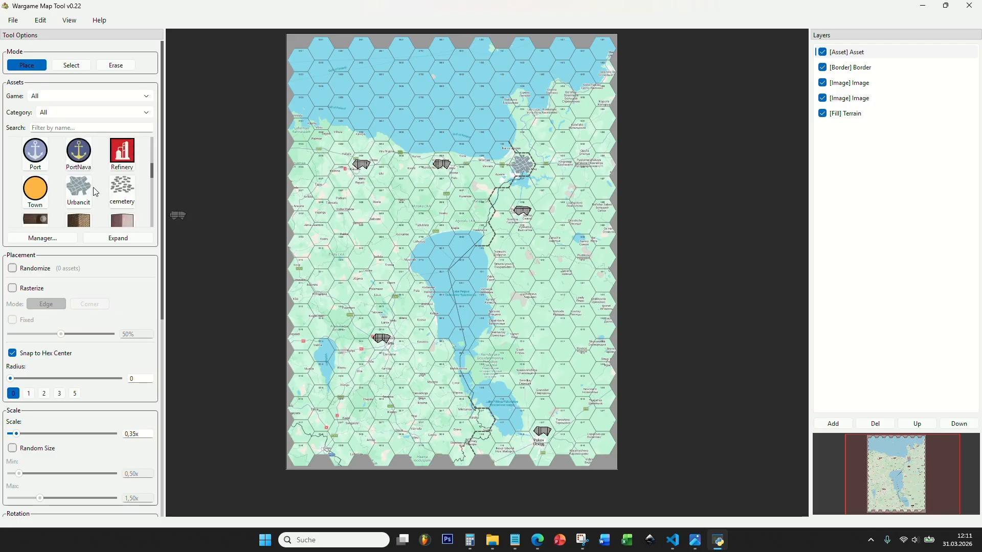
{"action": "scroll", "coordinate": [314, 230], "scroll_direction": "up", "scroll_amount": 3}
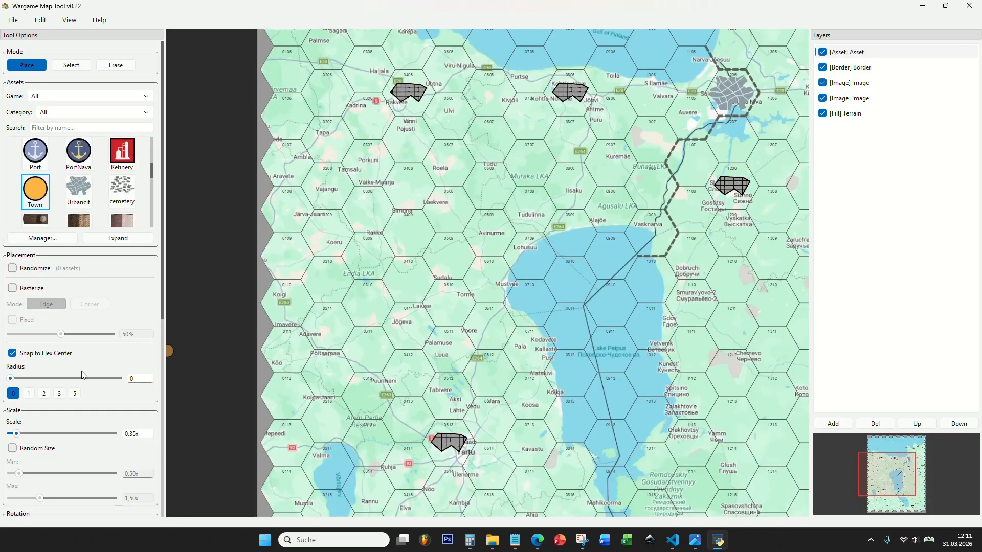
{"action": "left_click_drag", "start_coordinate": [381, 182], "coordinate": [438, 308]}
{"action": "scroll", "coordinate": [396, 201], "scroll_direction": "up", "scroll_amount": 5}
{"action": "left_click_drag", "start_coordinate": [384, 163], "coordinate": [372, 160]}
{"action": "scroll", "coordinate": [371, 160], "scroll_direction": "down", "scroll_amount": 1}
{"action": "left_click_drag", "start_coordinate": [408, 259], "coordinate": [314, 246]}
{"action": "left_click_drag", "start_coordinate": [593, 280], "coordinate": [641, 163]}
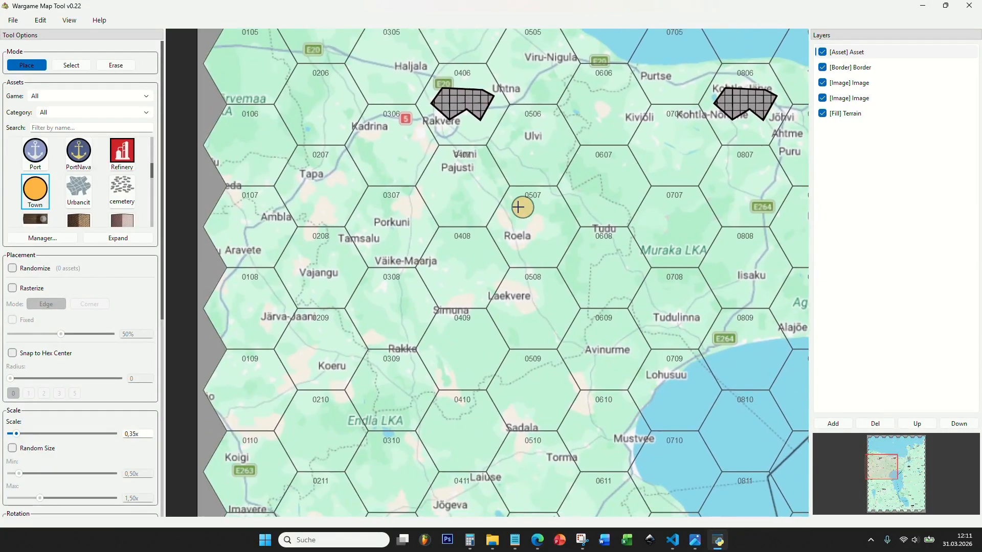
- Place Town symbols at Valga in hex 0218 and at Võru in hex 0717
{"action": "scroll", "coordinate": [520, 207], "scroll_direction": "down", "scroll_amount": 3}
{"action": "left_click_drag", "start_coordinate": [530, 258], "coordinate": [467, 27]}
{"action": "left_click_drag", "start_coordinate": [544, 473], "coordinate": [547, 276]}
{"action": "scroll", "coordinate": [348, 358], "scroll_direction": "up", "scroll_amount": 1}
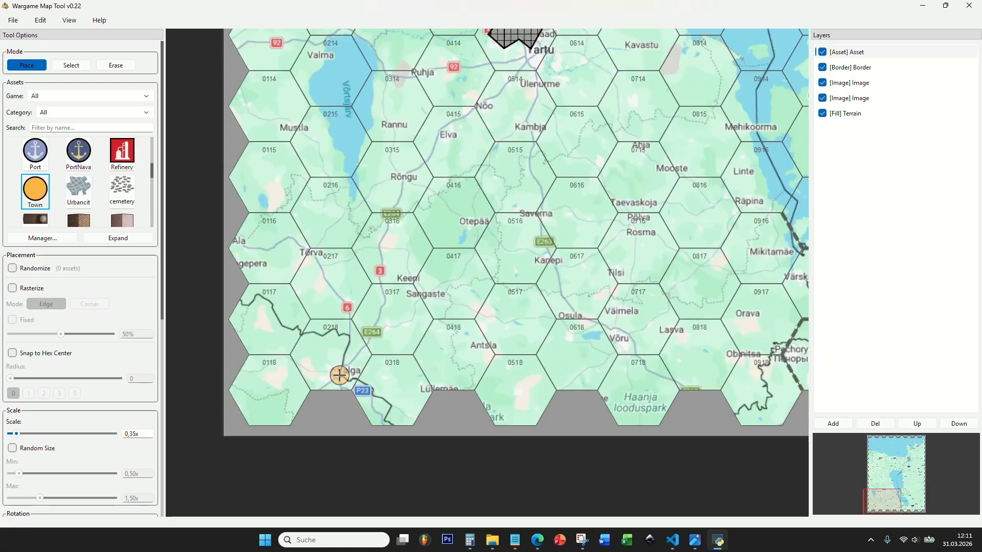
{"action": "left_click_drag", "start_coordinate": [468, 314], "coordinate": [434, 346]}
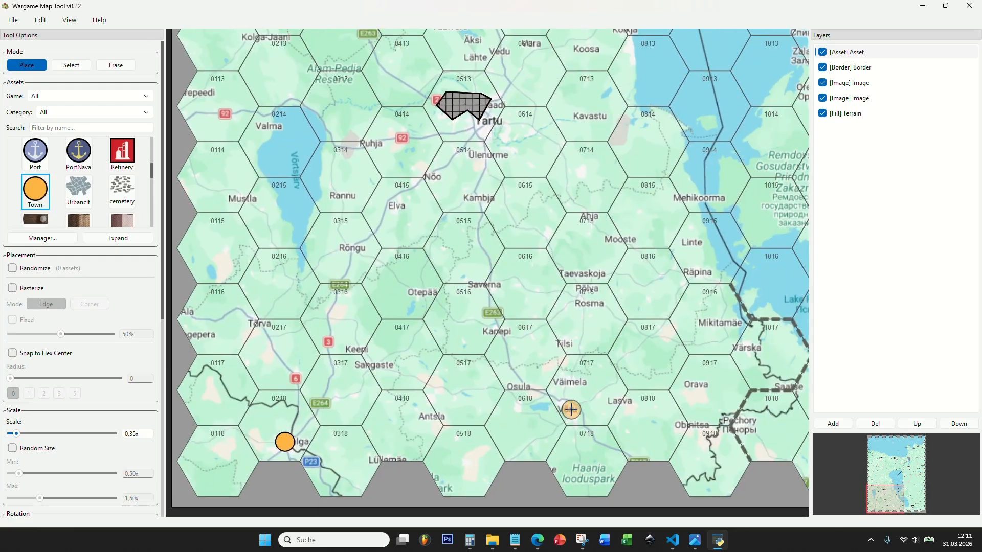
{"action": "left_click_drag", "start_coordinate": [510, 277], "coordinate": [515, 304]}
- Place a Town symbol at Mustvee in hex 0610, on the western shore of Lake Peipus
{"action": "left_click_drag", "start_coordinate": [446, 241], "coordinate": [442, 394]}
{"action": "left_click_drag", "start_coordinate": [403, 288], "coordinate": [404, 346]}
{"action": "left_click_drag", "start_coordinate": [340, 239], "coordinate": [263, 325]}
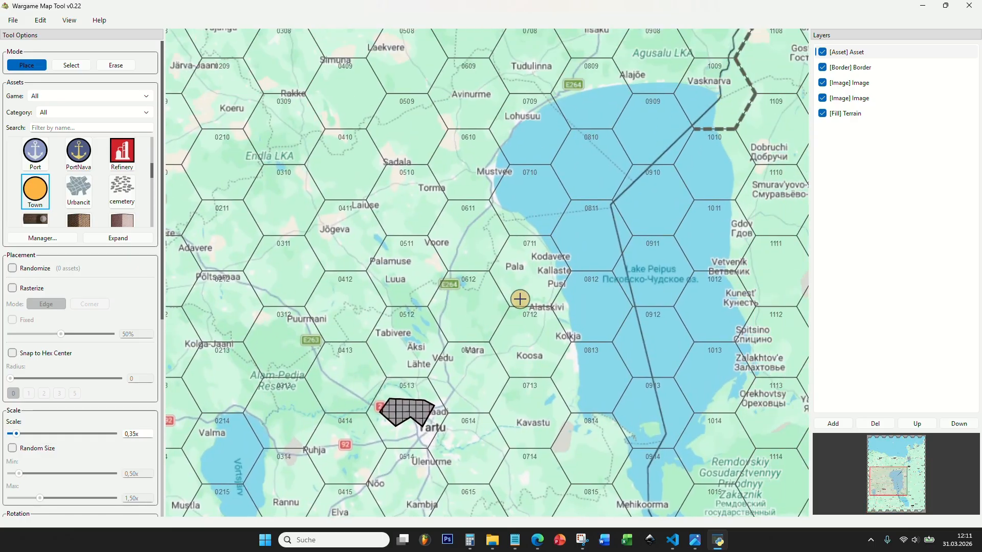
{"action": "left_click_drag", "start_coordinate": [488, 293], "coordinate": [467, 380]}
{"action": "left_click_drag", "start_coordinate": [465, 256], "coordinate": [350, 353]}
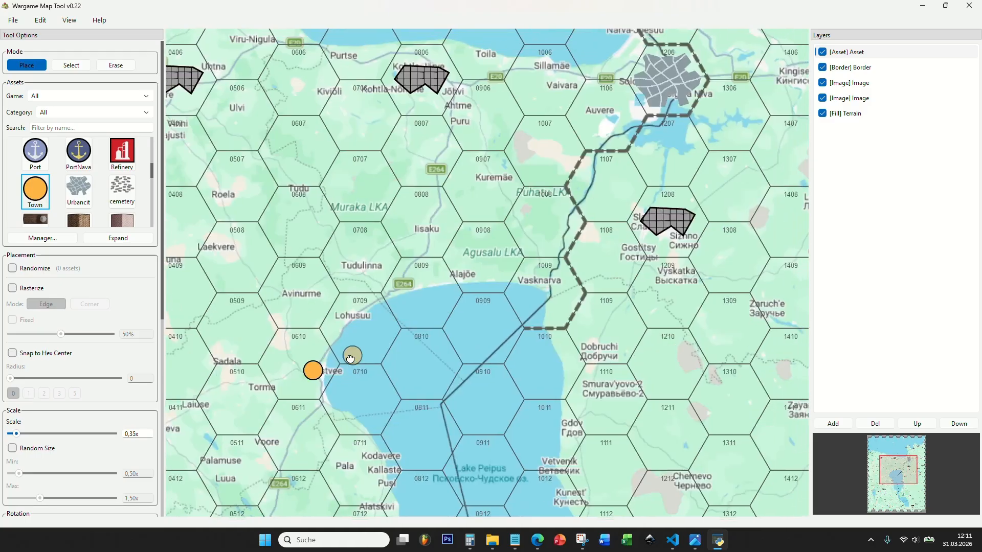
- Place a Town symbol at Pechory in hex 1018, just inside the eastern side of the traced border
{"action": "left_click_drag", "start_coordinate": [349, 291], "coordinate": [498, 320]}
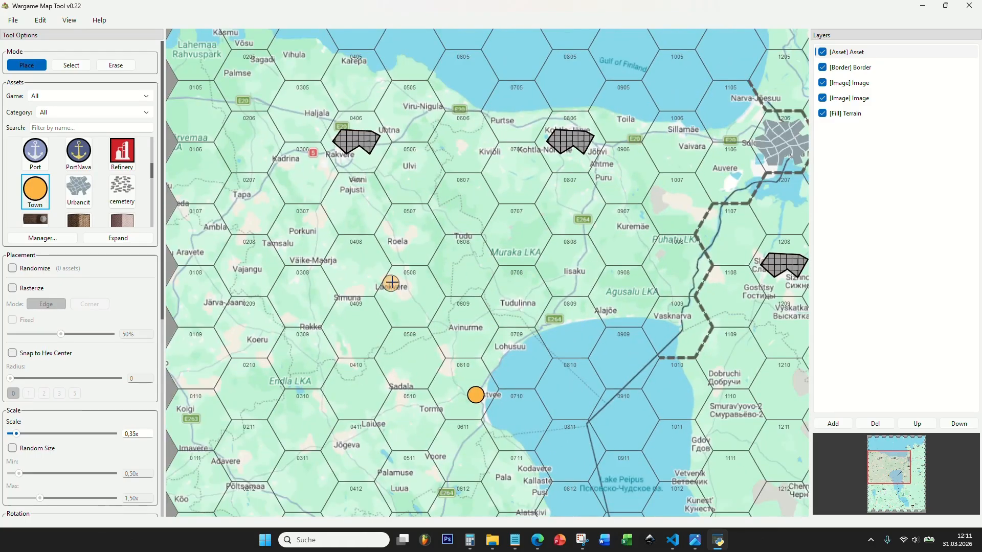
{"action": "left_click_drag", "start_coordinate": [569, 300], "coordinate": [455, 153]}
{"action": "left_click_drag", "start_coordinate": [517, 346], "coordinate": [476, 148]}
{"action": "left_click_drag", "start_coordinate": [549, 329], "coordinate": [565, 253]}
{"action": "scroll", "coordinate": [332, 358], "scroll_direction": "up", "scroll_amount": 5}
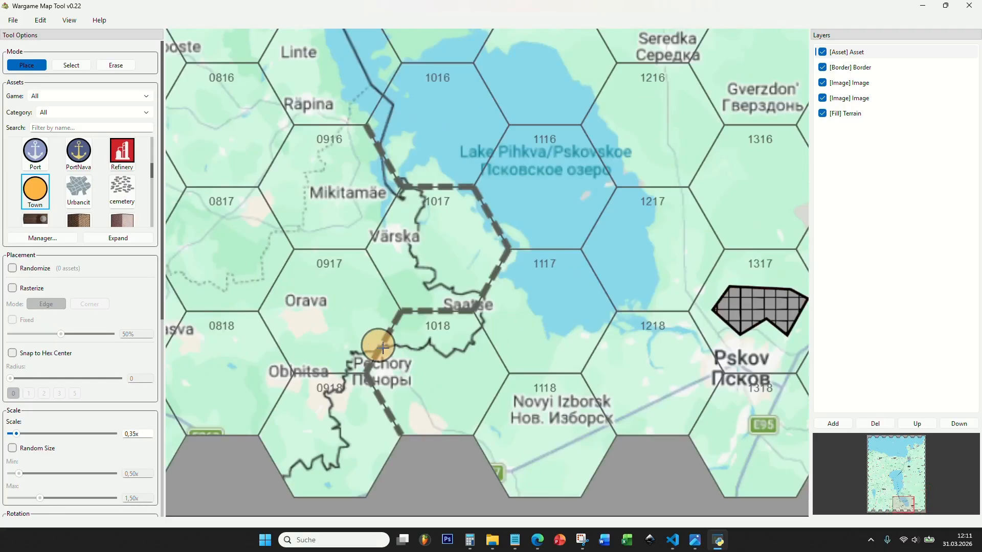
{"action": "left_click", "coordinate": [394, 370]}
- Place a Town symbol at Seredka in hex 1215, north of Pskov
{"action": "scroll", "coordinate": [471, 332], "scroll_direction": "down", "scroll_amount": 3}
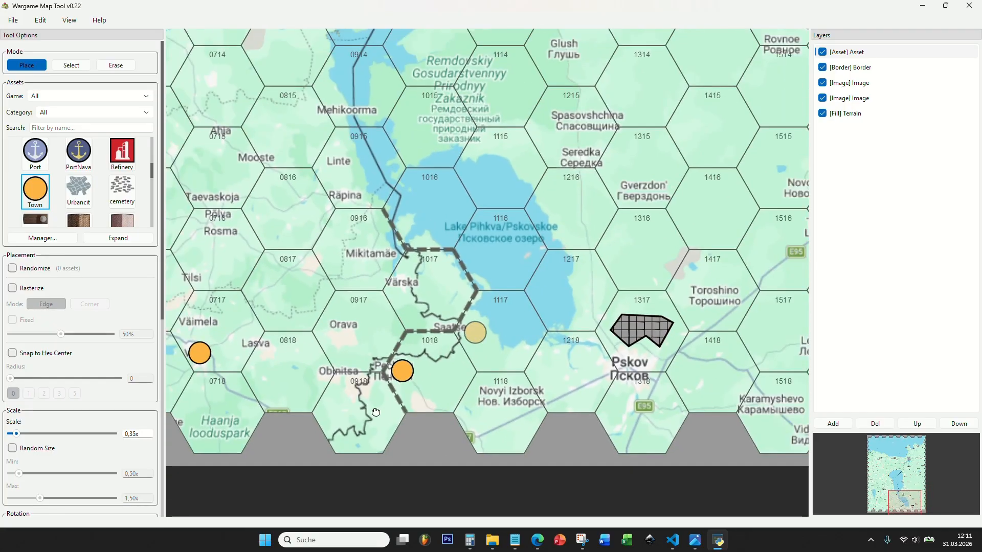
{"action": "left_click_drag", "start_coordinate": [568, 295], "coordinate": [472, 363]}
{"action": "scroll", "coordinate": [476, 359], "scroll_direction": "down", "scroll_amount": 1}
{"action": "left_click_drag", "start_coordinate": [535, 265], "coordinate": [514, 313]}
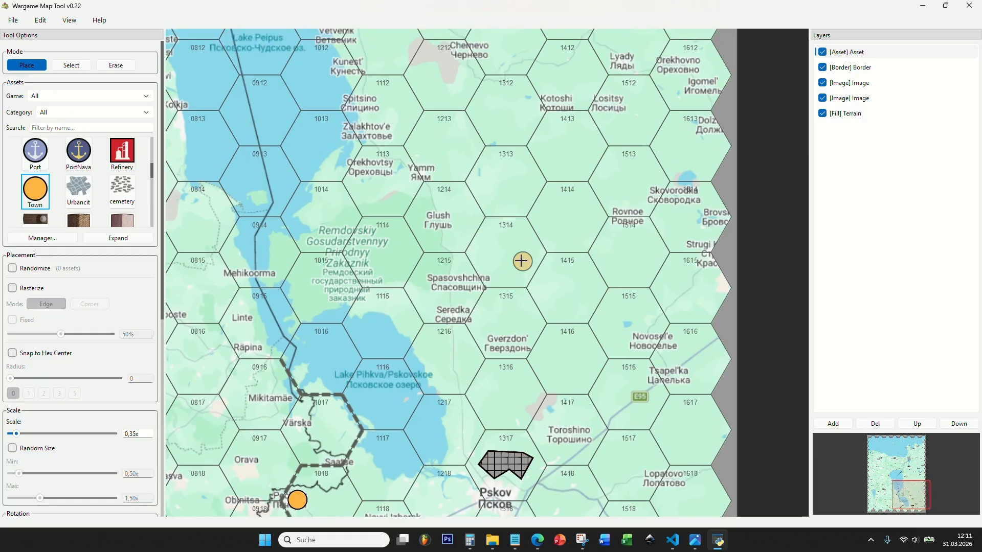
{"action": "left_click_drag", "start_coordinate": [527, 187], "coordinate": [485, 382]}
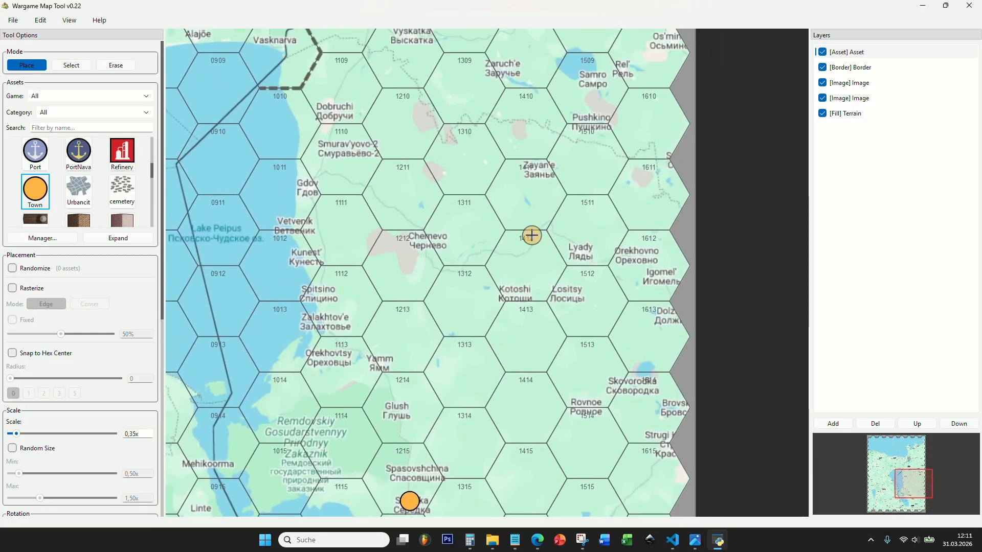
- Place a Town symbol at Kingisepp in hex 1406, east of Narva
{"action": "left_click_drag", "start_coordinate": [530, 234], "coordinate": [493, 365]}
{"action": "scroll", "coordinate": [494, 365], "scroll_direction": "down", "scroll_amount": 1}
{"action": "scroll", "coordinate": [444, 338], "scroll_direction": "up", "scroll_amount": 1}
{"action": "scroll", "coordinate": [330, 340], "scroll_direction": "up", "scroll_amount": 1}
{"action": "left_click_drag", "start_coordinate": [345, 272], "coordinate": [334, 346]}
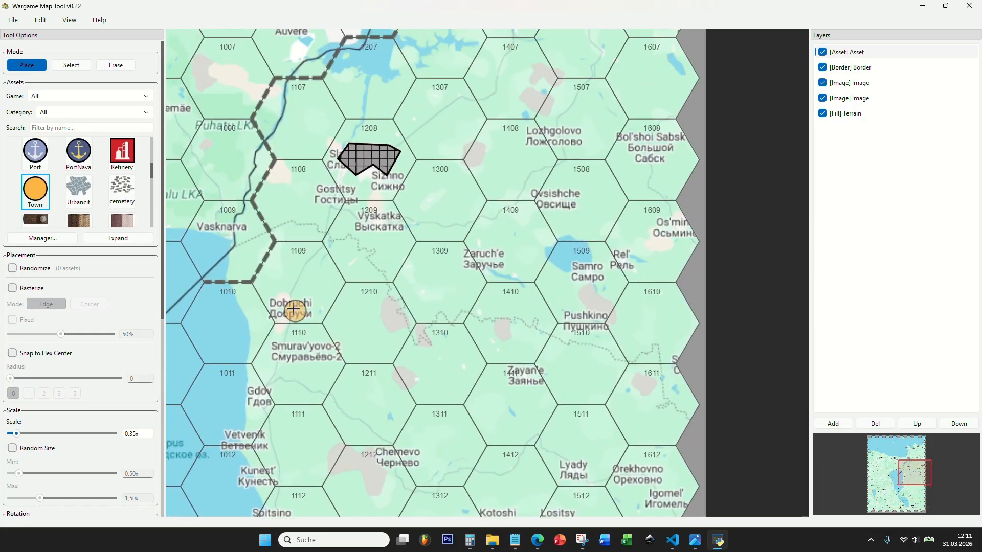
{"action": "left_click_drag", "start_coordinate": [464, 235], "coordinate": [424, 363]}
{"action": "scroll", "coordinate": [424, 363], "scroll_direction": "down", "scroll_amount": 1}
{"action": "left_click_drag", "start_coordinate": [497, 230], "coordinate": [483, 310]}
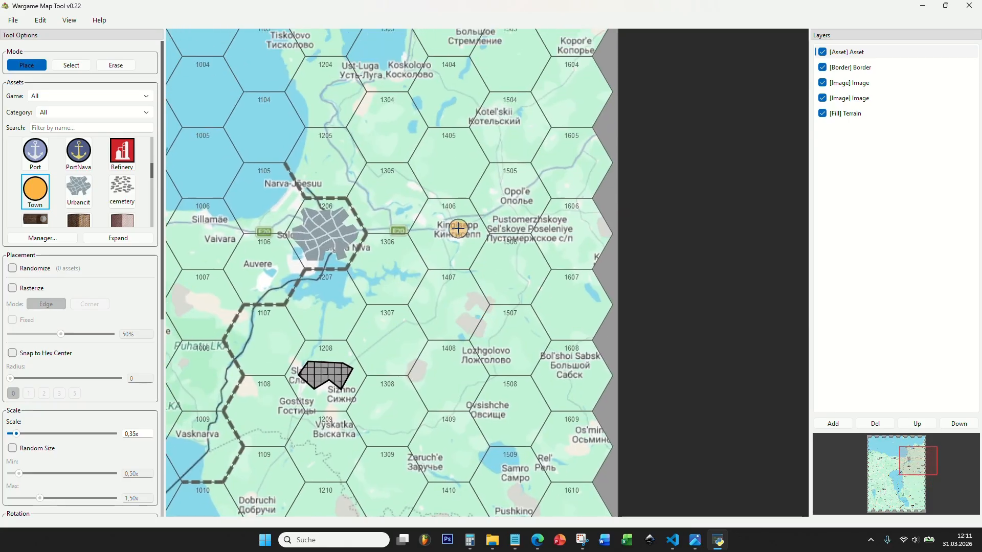
{"action": "left_click_drag", "start_coordinate": [537, 228], "coordinate": [528, 305]}
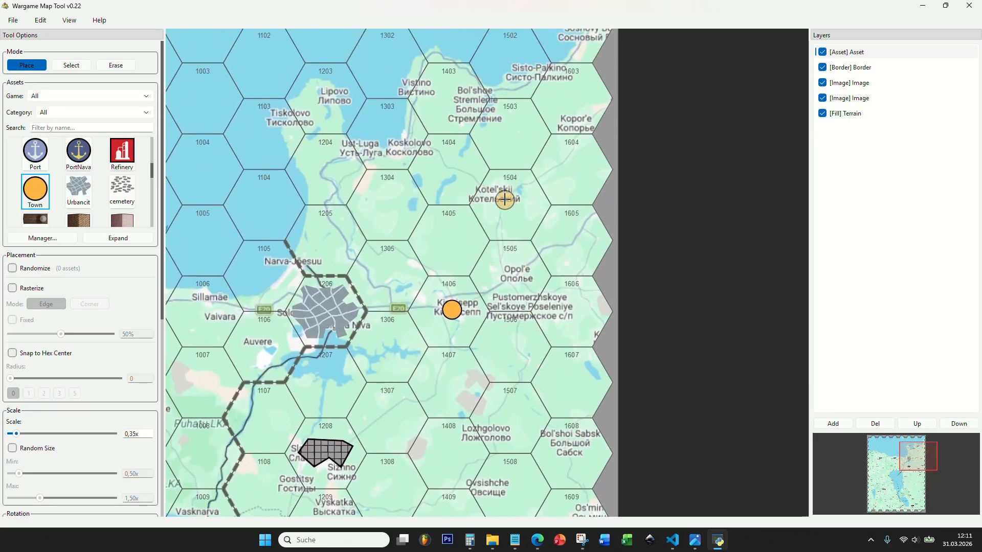
- Place Town symbols at Koskolovo in hex 1303, Sosnovy Bor in hex 1602, Kotel'skii in hex 1504 and Sillamäe in hex 1006
{"action": "left_click", "coordinate": [403, 148]}
{"action": "left_click_drag", "start_coordinate": [474, 146], "coordinate": [400, 252]}
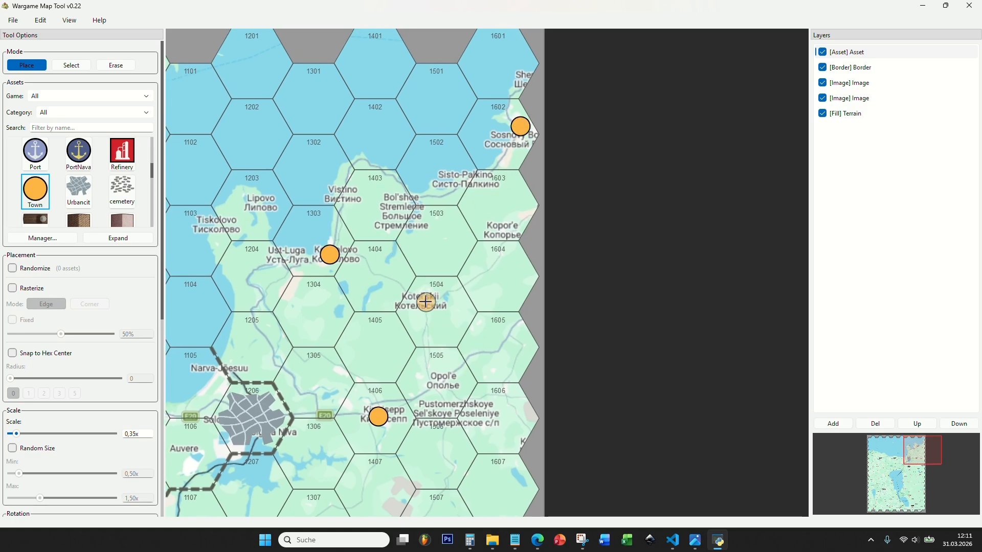
{"action": "left_click_drag", "start_coordinate": [350, 415], "coordinate": [567, 274]}
{"action": "scroll", "coordinate": [568, 274], "scroll_direction": "down", "scroll_amount": 1}
{"action": "left_click_drag", "start_coordinate": [470, 304], "coordinate": [563, 268]}
{"action": "scroll", "coordinate": [492, 315], "scroll_direction": "up", "scroll_amount": 2}
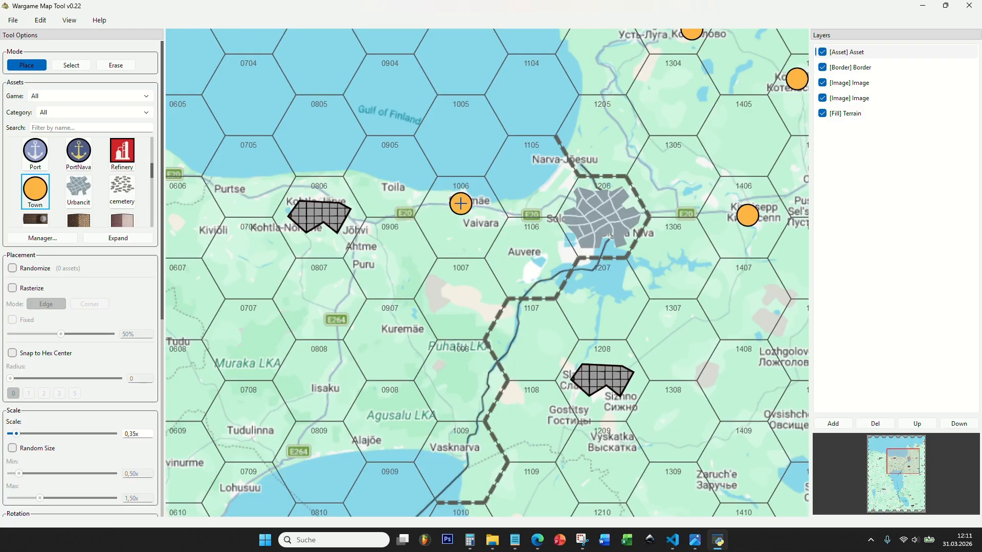
- Place a Town symbol between Jõhvi and Ahtme in hex 0906, southeast of the Kohtla-Järve city symbol
{"action": "left_click_drag", "start_coordinate": [424, 304], "coordinate": [575, 243]}
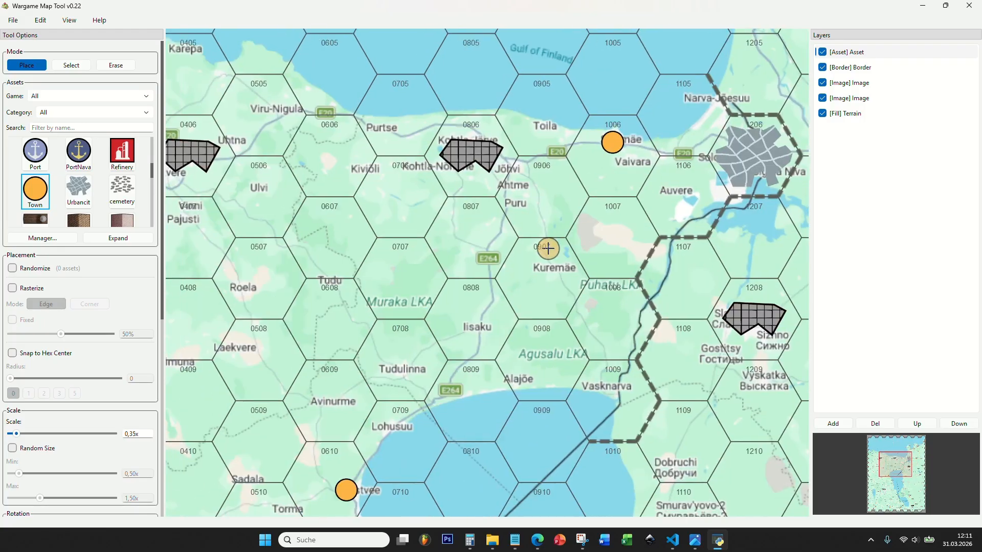
{"action": "left_click", "coordinate": [523, 175]}
{"action": "left_click_drag", "start_coordinate": [479, 274], "coordinate": [578, 209]}
{"action": "scroll", "coordinate": [576, 210], "scroll_direction": "down", "scroll_amount": 1}
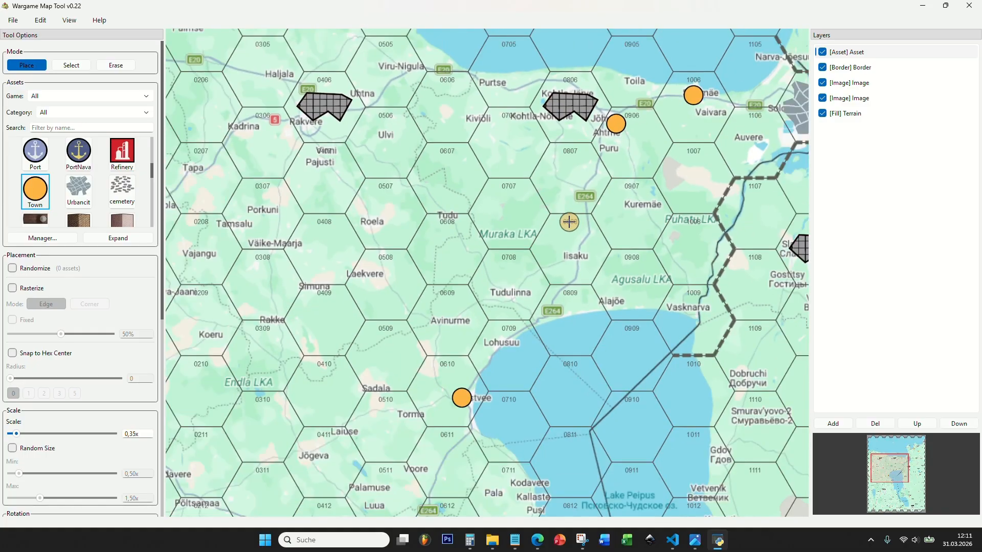
- Examine the western map area for missing towns, and compare the placed symbols with the labelled reference image hidden and shown
{"action": "left_click_drag", "start_coordinate": [535, 258], "coordinate": [606, 179]}
{"action": "scroll", "coordinate": [604, 179], "scroll_direction": "down", "scroll_amount": 2}
{"action": "left_click_drag", "start_coordinate": [545, 239], "coordinate": [519, 163]}
{"action": "scroll", "coordinate": [429, 245], "scroll_direction": "up", "scroll_amount": 2}
{"action": "scroll", "coordinate": [302, 323], "scroll_direction": "up", "scroll_amount": 3}
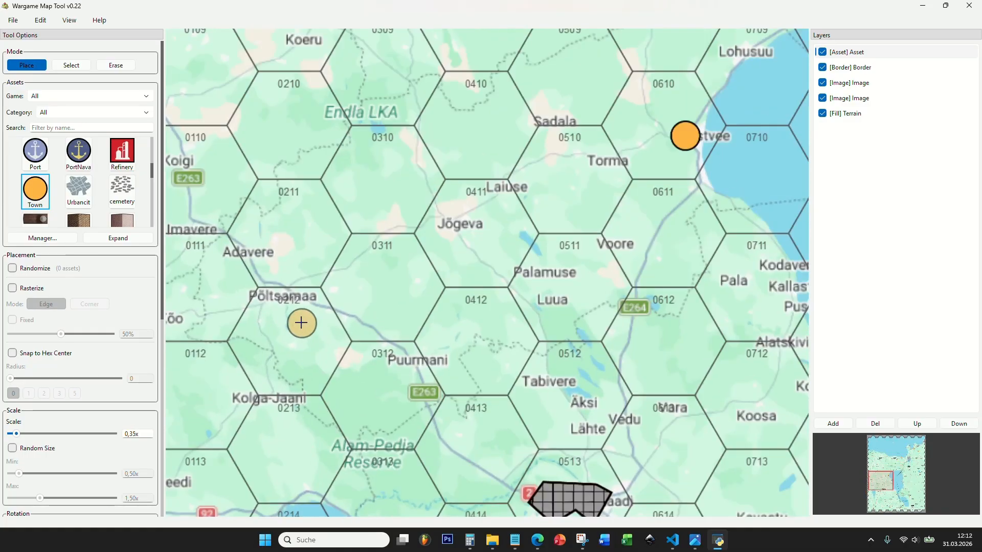
{"action": "scroll", "coordinate": [398, 304], "scroll_direction": "down", "scroll_amount": 6}
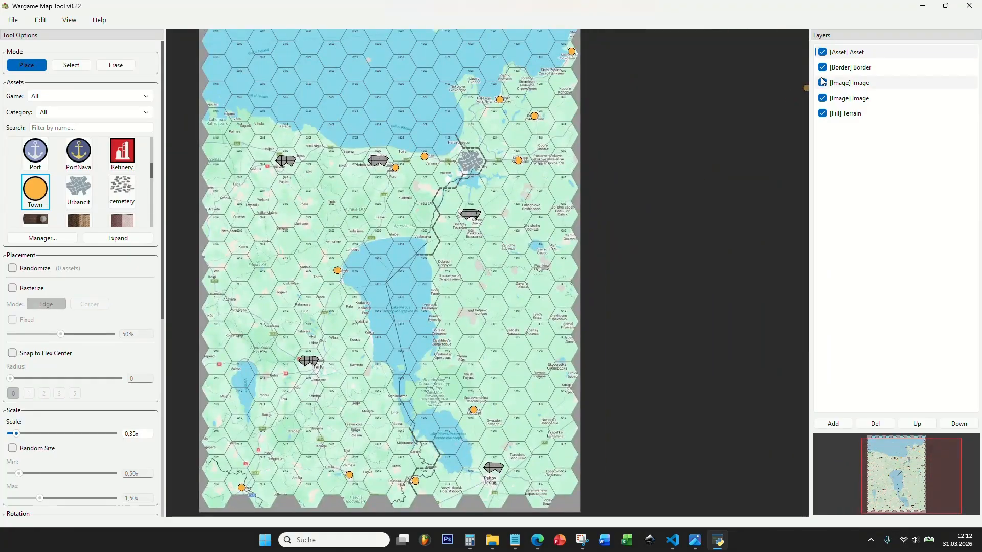
{"action": "left_click", "coordinate": [822, 68]}
{"action": "left_click", "coordinate": [822, 68]}
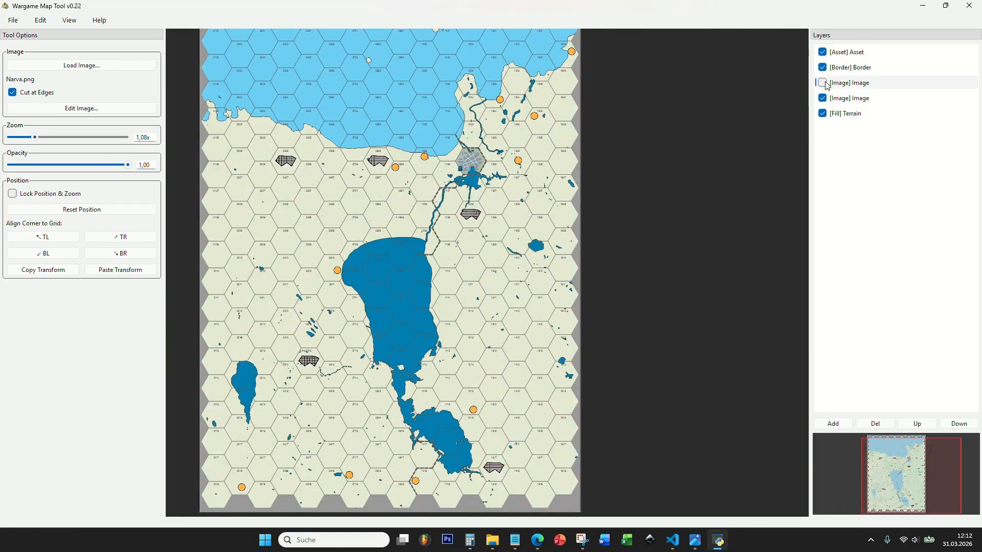
{"action": "left_click", "coordinate": [822, 83]}
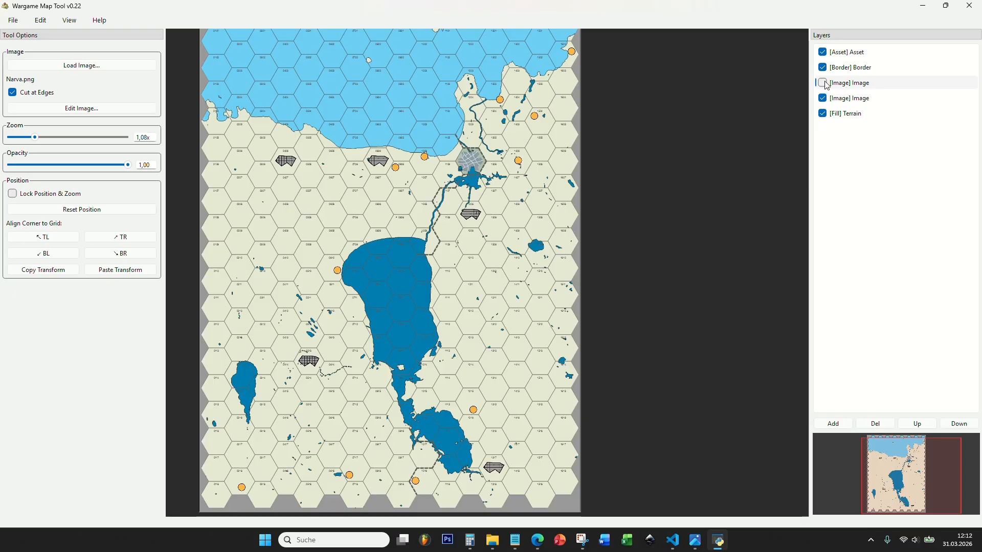
{"action": "left_click", "coordinate": [823, 83]}
- Make the Asset layer active again and place a Town symbol at Tapa in hex 0207
{"action": "scroll", "coordinate": [243, 245], "scroll_direction": "up", "scroll_amount": 6}
{"action": "left_click_drag", "start_coordinate": [229, 231], "coordinate": [283, 286]}
{"action": "scroll", "coordinate": [269, 342], "scroll_direction": "up", "scroll_amount": 4}
{"action": "left_click_drag", "start_coordinate": [270, 342], "coordinate": [282, 345]}
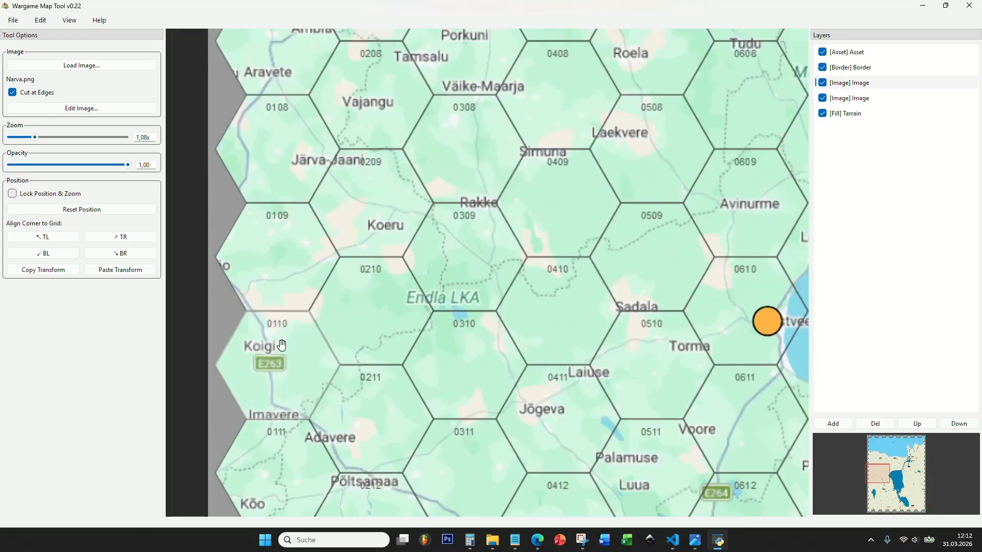
{"action": "left_click", "coordinate": [846, 51]}
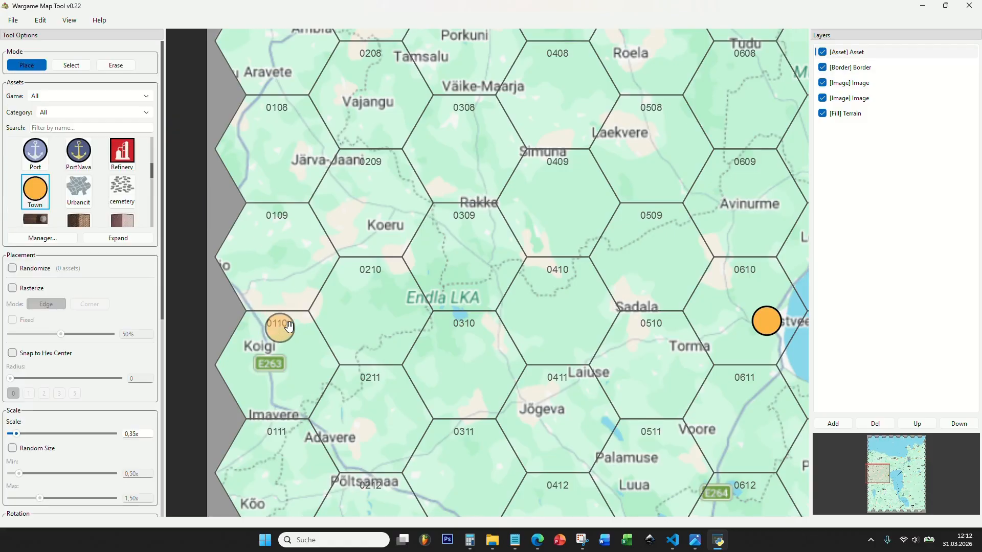
{"action": "scroll", "coordinate": [354, 230], "scroll_direction": "up", "scroll_amount": 4}
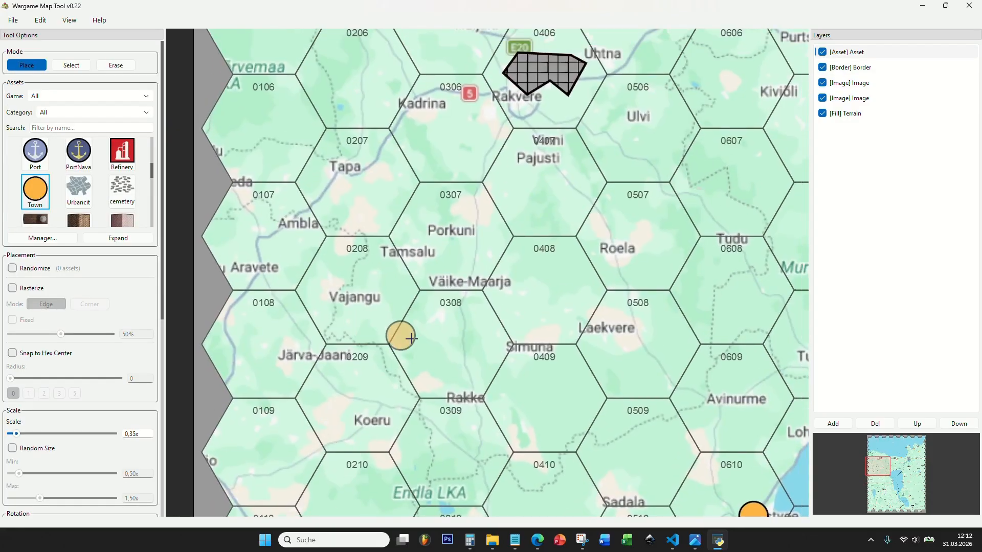
{"action": "left_click_drag", "start_coordinate": [429, 280], "coordinate": [423, 339]}
{"action": "scroll", "coordinate": [421, 340], "scroll_direction": "down", "scroll_amount": 1}
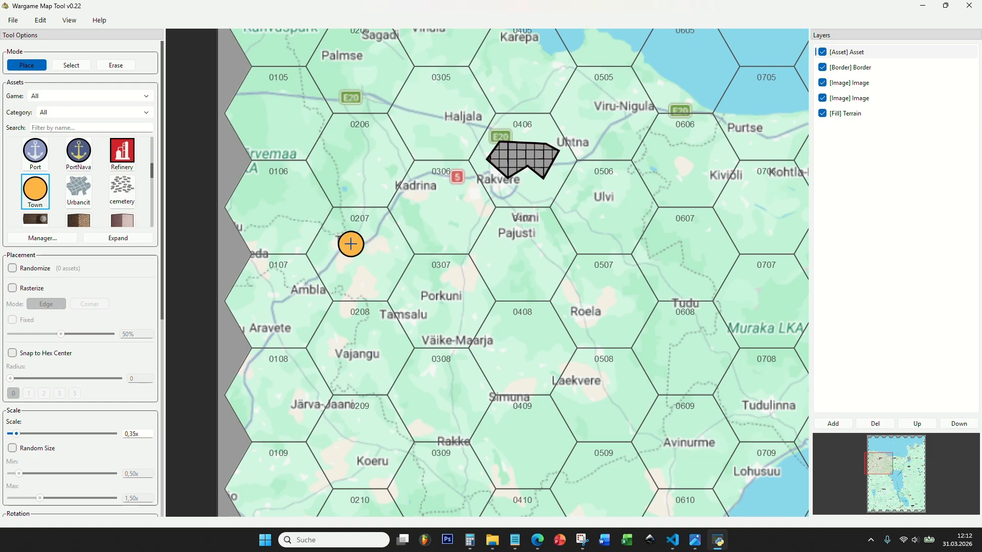
{"action": "left_click", "coordinate": [351, 244]}
- Place a Town symbol at Jõgeva in hex 0411, west of Mustvee
{"action": "left_click_drag", "start_coordinate": [379, 247], "coordinate": [413, 97]}
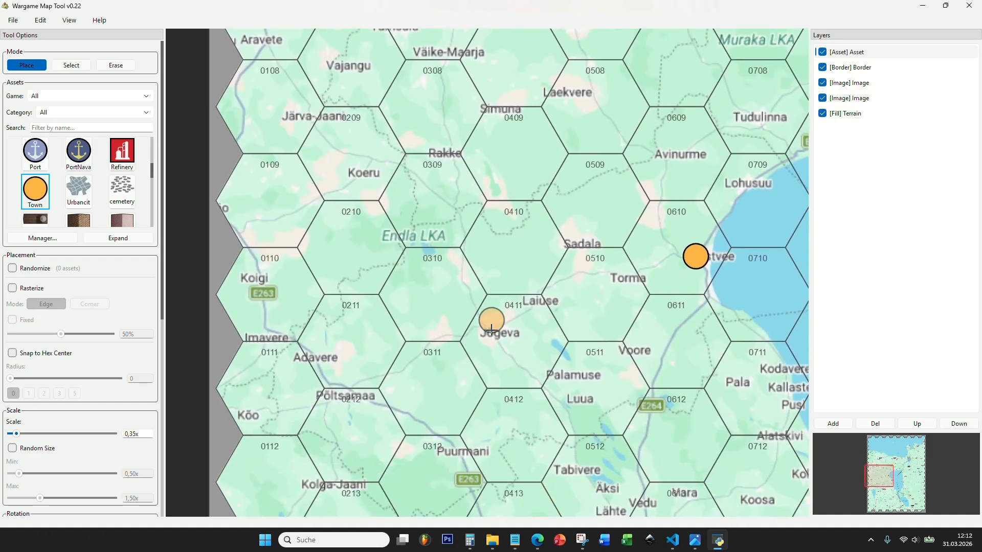
{"action": "scroll", "coordinate": [491, 335], "scroll_direction": "down", "scroll_amount": 8}
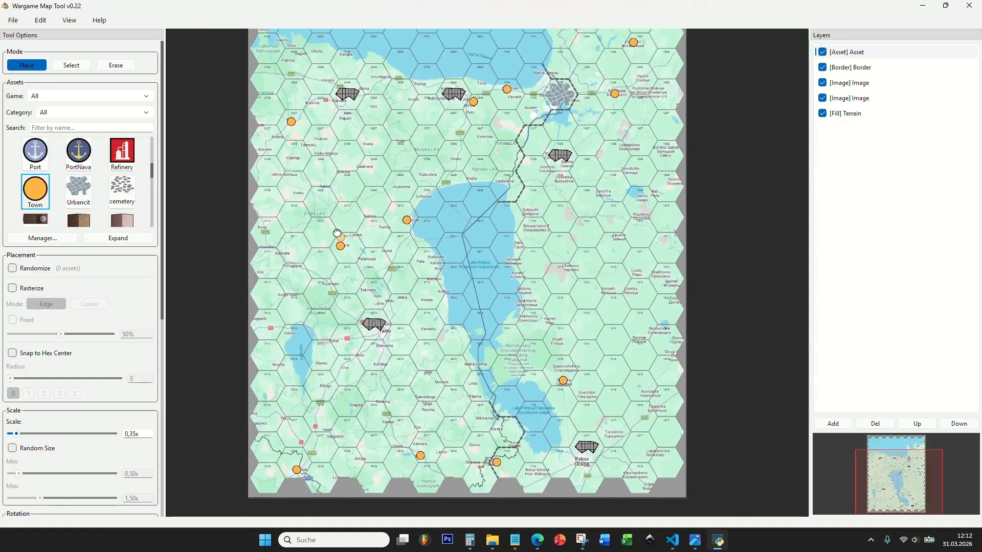
{"action": "scroll", "coordinate": [304, 312], "scroll_direction": "up", "scroll_amount": 4}
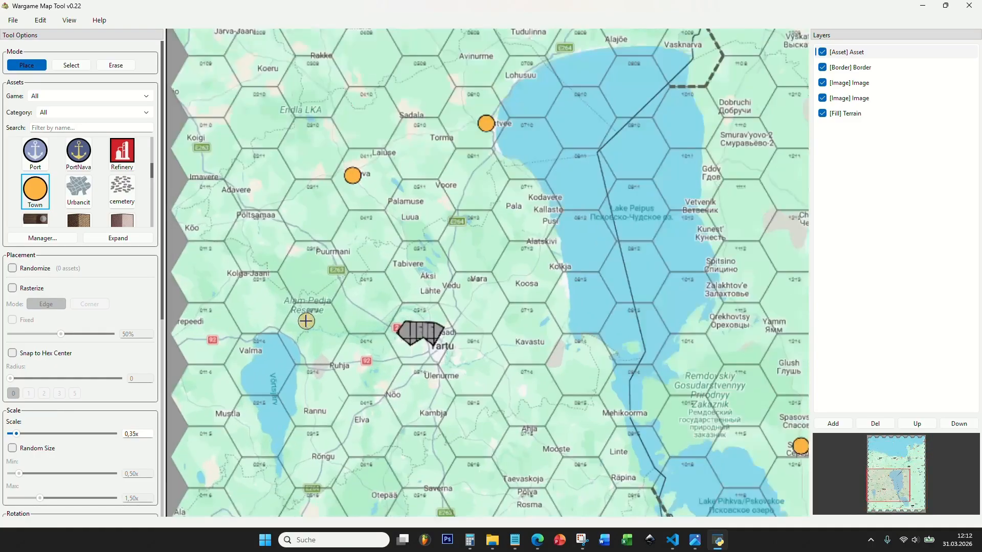
{"action": "scroll", "coordinate": [267, 250], "scroll_direction": "down", "scroll_amount": 3}
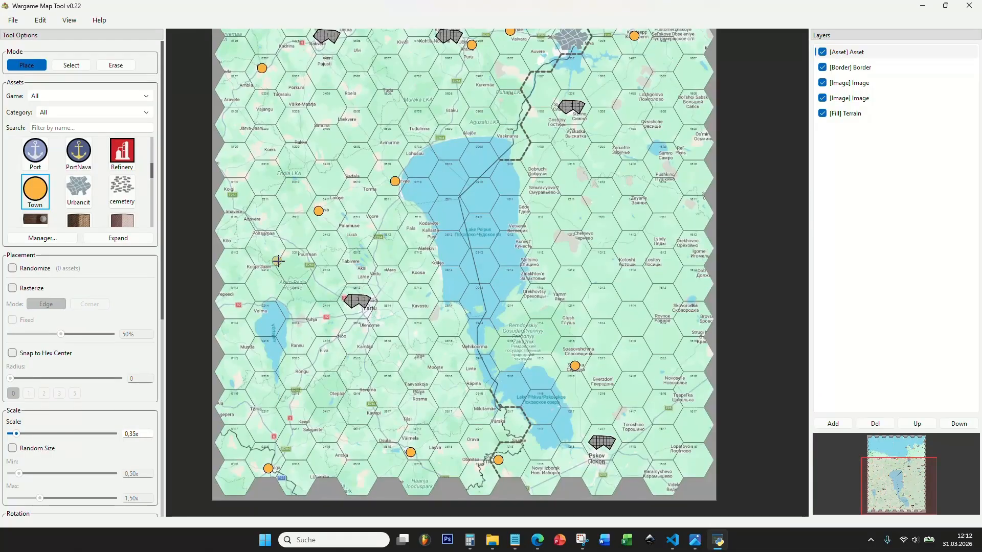
- Place a Town symbol at Lyady in hex 1511, east of Lake Peipus
{"action": "left_click_drag", "start_coordinate": [587, 337], "coordinate": [427, 306]}
{"action": "scroll", "coordinate": [517, 363], "scroll_direction": "up", "scroll_amount": 2}
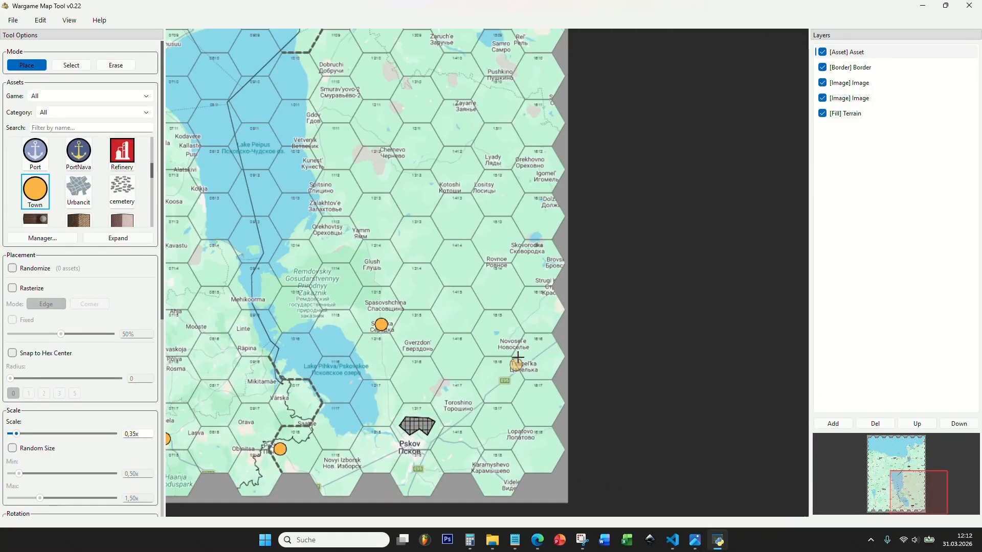
{"action": "left_click_drag", "start_coordinate": [488, 276], "coordinate": [468, 372]}
{"action": "scroll", "coordinate": [485, 281], "scroll_direction": "up", "scroll_amount": 3}
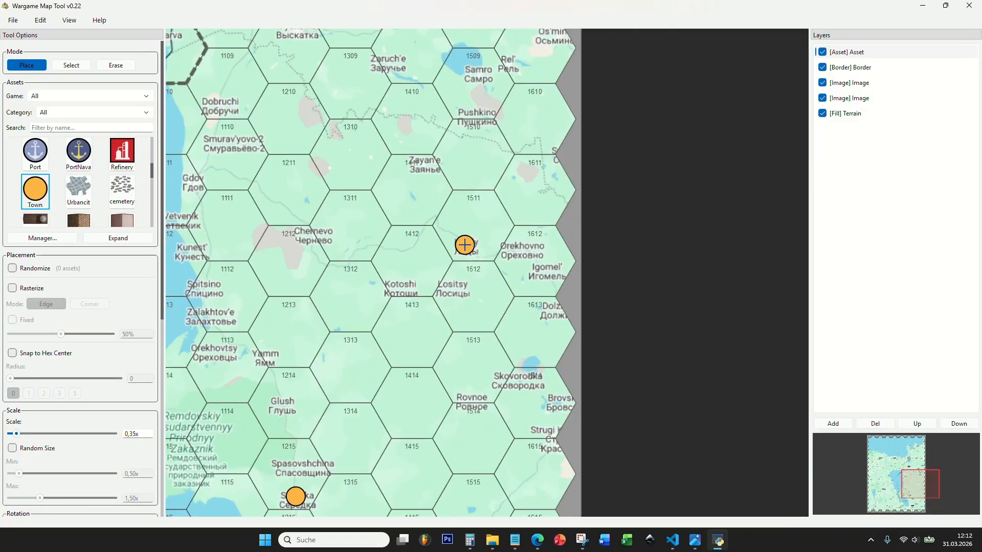
{"action": "left_click_drag", "start_coordinate": [477, 186], "coordinate": [484, 370]}
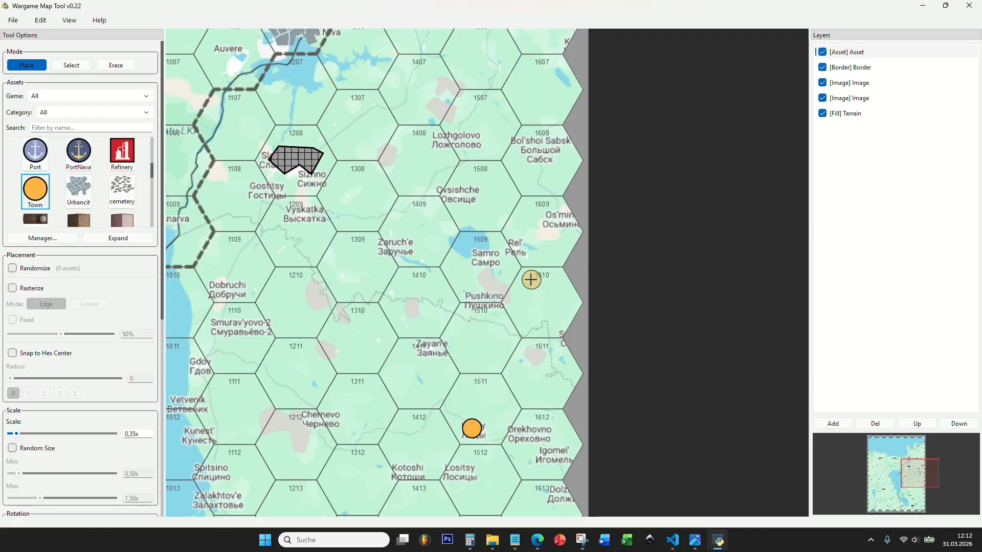
- Hide the labelled reference image to check how the symbols are distributed over the terrain, and show it again
{"action": "scroll", "coordinate": [530, 279], "scroll_direction": "down", "scroll_amount": 5}
{"action": "left_click", "coordinate": [822, 83]}
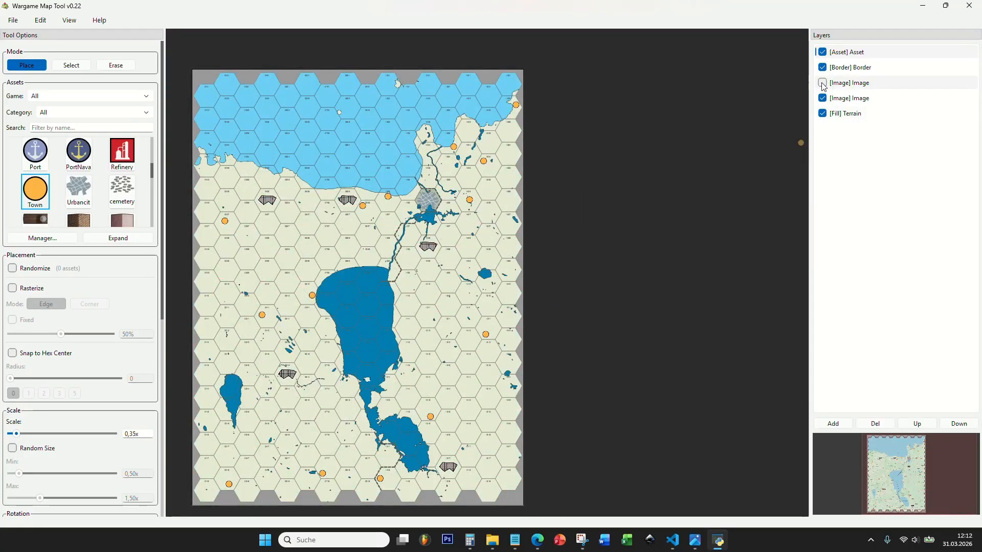
{"action": "scroll", "coordinate": [405, 265], "scroll_direction": "up", "scroll_amount": 5}
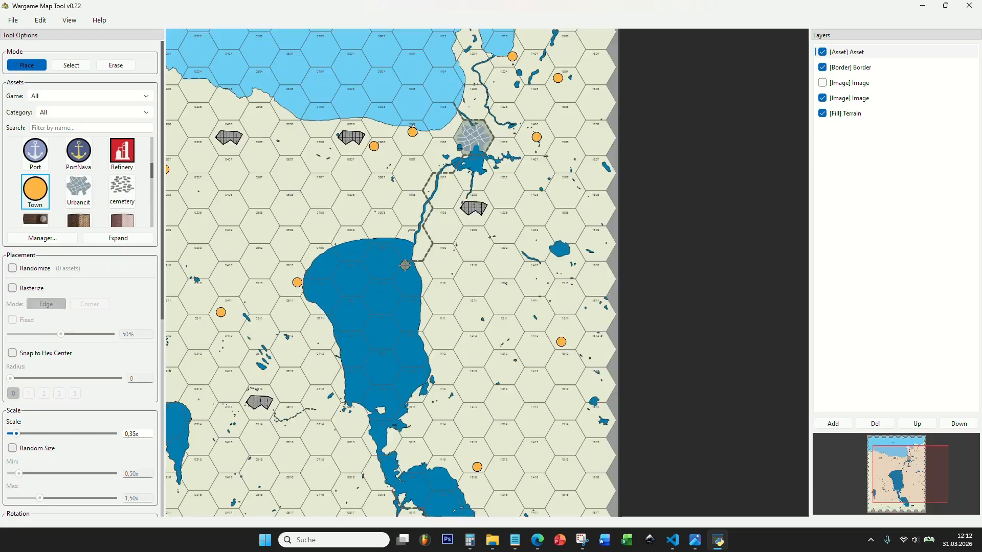
{"action": "left_click_drag", "start_coordinate": [397, 207], "coordinate": [457, 207]}
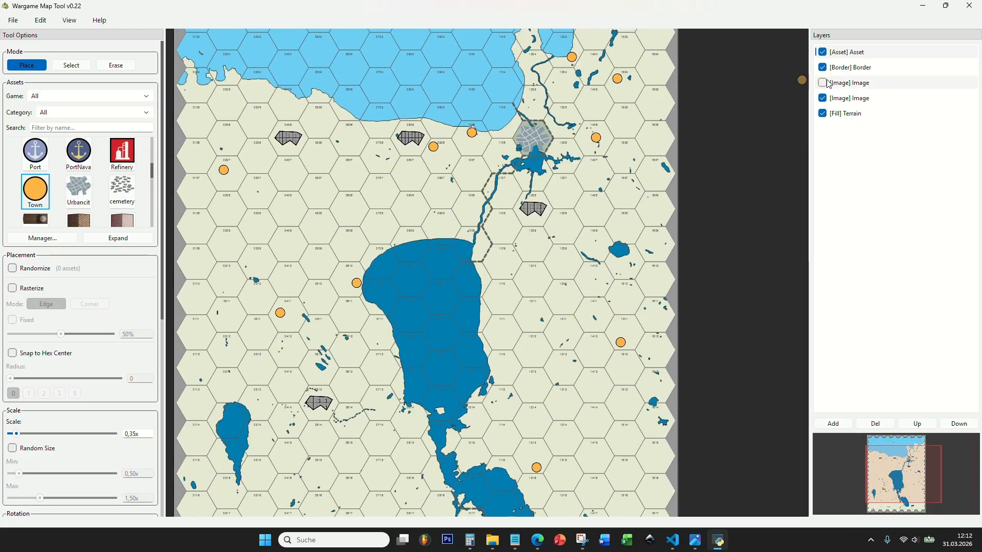
{"action": "left_click", "coordinate": [822, 82]}
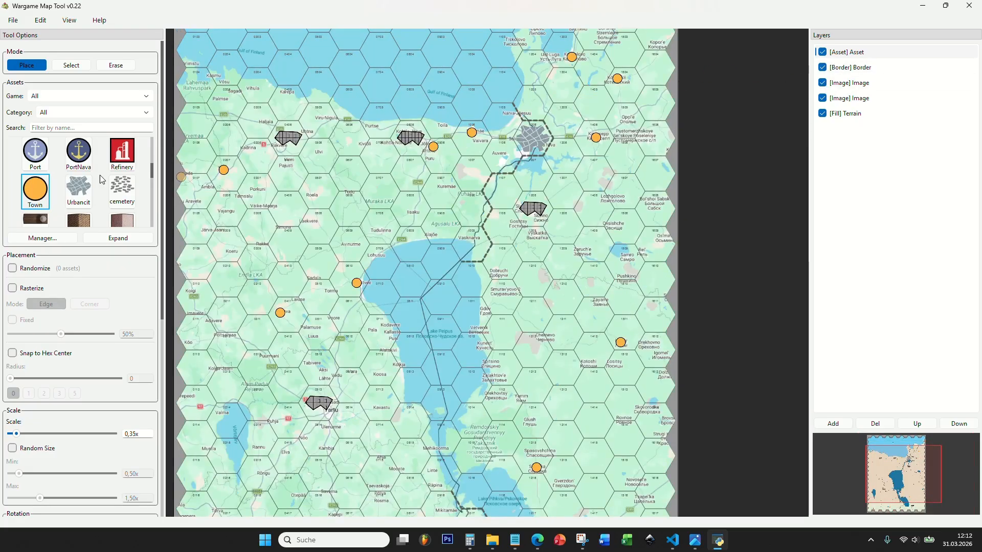
- Switch to Select mode and move the Rakvere city symbol slightly south
{"action": "scroll", "coordinate": [271, 136], "scroll_direction": "up", "scroll_amount": 3}
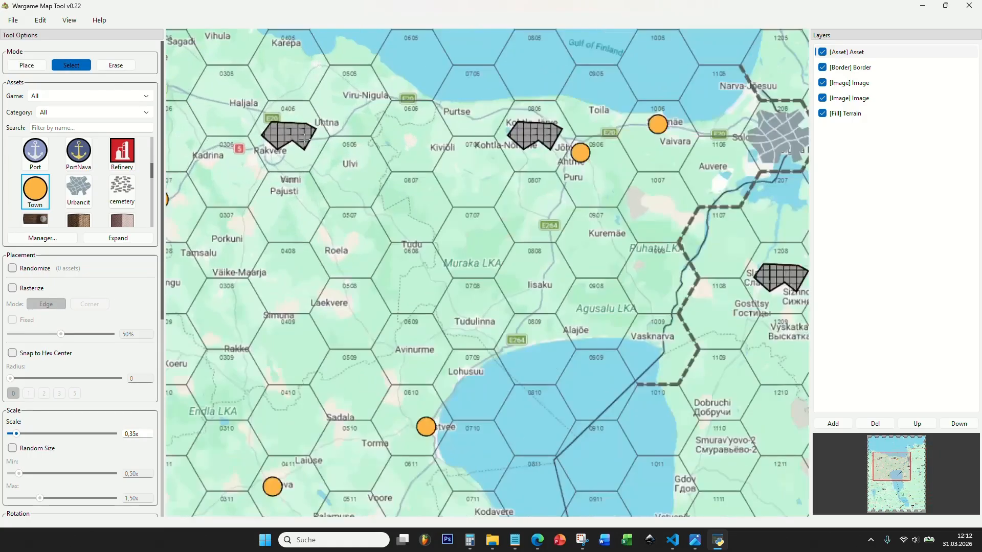
{"action": "left_click", "coordinate": [286, 136]}
{"action": "scroll", "coordinate": [294, 148], "scroll_direction": "up", "scroll_amount": 4}
{"action": "left_click_drag", "start_coordinate": [305, 149], "coordinate": [302, 158]}
- Select the Kohtla-Järve city symbol in hex 0806 and rotate it clockwise so it slopes down towards Jõhvi
{"action": "left_click_drag", "start_coordinate": [532, 186], "coordinate": [304, 244]}
{"action": "left_click", "coordinate": [506, 208]}
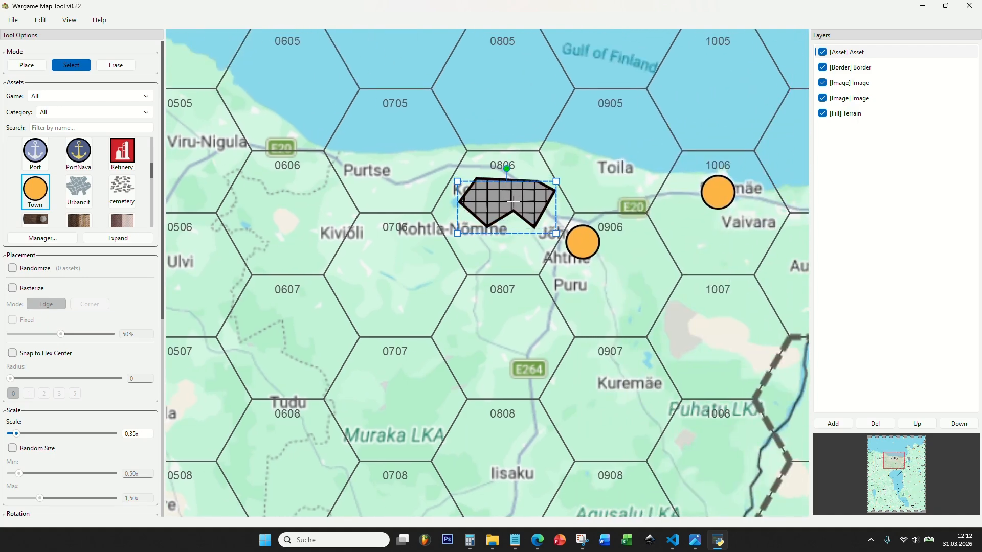
{"action": "left_click_drag", "start_coordinate": [513, 202], "coordinate": [530, 168]}
- Select the city symbol in hex 1208 south of Narva and shift it slightly southwest
{"action": "scroll", "coordinate": [439, 248], "scroll_direction": "down", "scroll_amount": 3}
{"action": "scroll", "coordinate": [439, 248], "scroll_direction": "down", "scroll_amount": 2}
{"action": "left_click_drag", "start_coordinate": [528, 247], "coordinate": [331, 250]}
{"action": "scroll", "coordinate": [338, 287], "scroll_direction": "up", "scroll_amount": 2}
{"action": "scroll", "coordinate": [389, 334], "scroll_direction": "up", "scroll_amount": 2}
{"action": "left_click", "coordinate": [399, 334]}
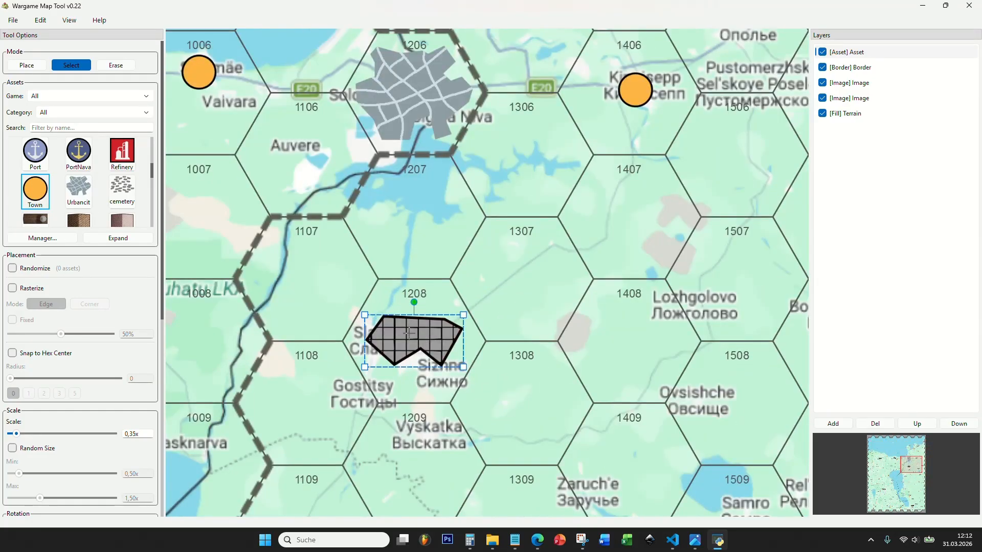
{"action": "left_click_drag", "start_coordinate": [476, 352], "coordinate": [504, 247]}
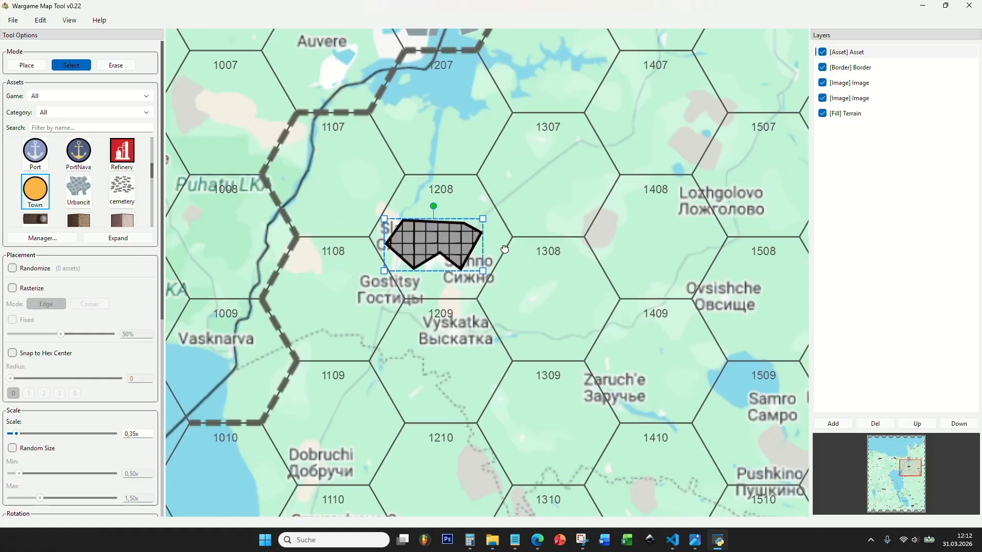
- Select the Pskov city symbol and move it slightly south, closer to the Pskov label
{"action": "scroll", "coordinate": [493, 266], "scroll_direction": "down", "scroll_amount": 7}
{"action": "left_click_drag", "start_coordinate": [511, 425], "coordinate": [502, 269]}
{"action": "left_click_drag", "start_coordinate": [507, 379], "coordinate": [503, 181]}
{"action": "scroll", "coordinate": [511, 367], "scroll_direction": "up", "scroll_amount": 3}
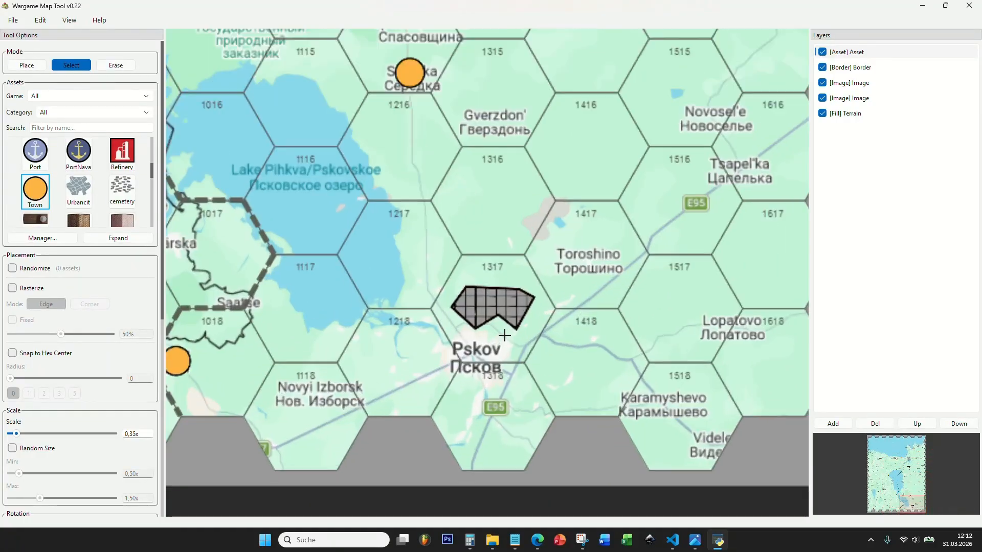
{"action": "left_click", "coordinate": [505, 348]}
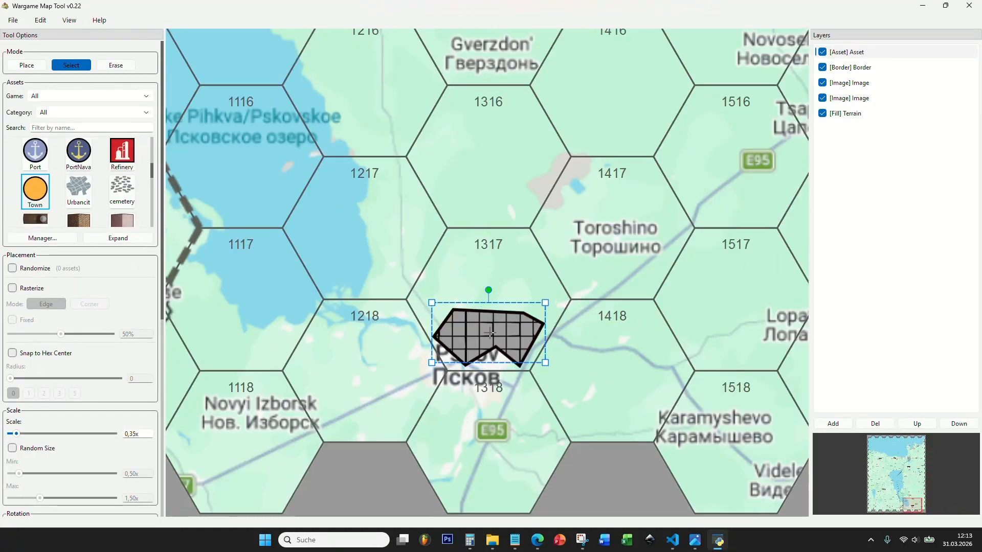
- Select the Tartu city symbol, rotate it to 308° and shift it slightly southeast towards the Tartu label
{"action": "scroll", "coordinate": [490, 333], "scroll_direction": "down", "scroll_amount": 4}
{"action": "left_click_drag", "start_coordinate": [306, 351], "coordinate": [431, 324]}
{"action": "left_click_drag", "start_coordinate": [304, 306], "coordinate": [451, 313]}
{"action": "scroll", "coordinate": [453, 313], "scroll_direction": "down", "scroll_amount": 3}
{"action": "left_click_drag", "start_coordinate": [284, 277], "coordinate": [458, 308]}
{"action": "scroll", "coordinate": [458, 308], "scroll_direction": "down", "scroll_amount": 1}
{"action": "left_click_drag", "start_coordinate": [468, 223], "coordinate": [471, 379]}
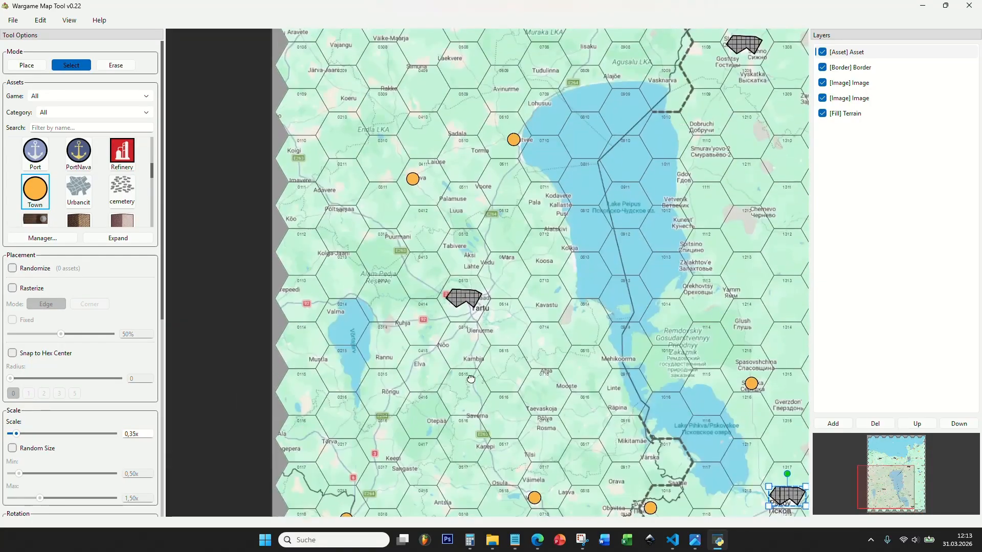
{"action": "scroll", "coordinate": [465, 294], "scroll_direction": "up", "scroll_amount": 2}
{"action": "left_click", "coordinate": [475, 313]}
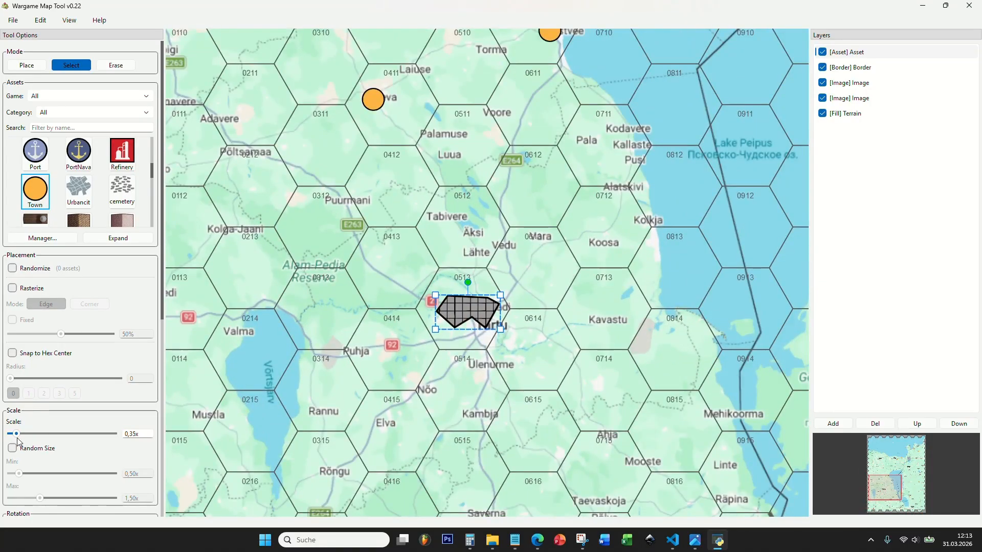
{"action": "scroll", "coordinate": [66, 403], "scroll_direction": "down", "scroll_amount": 3}
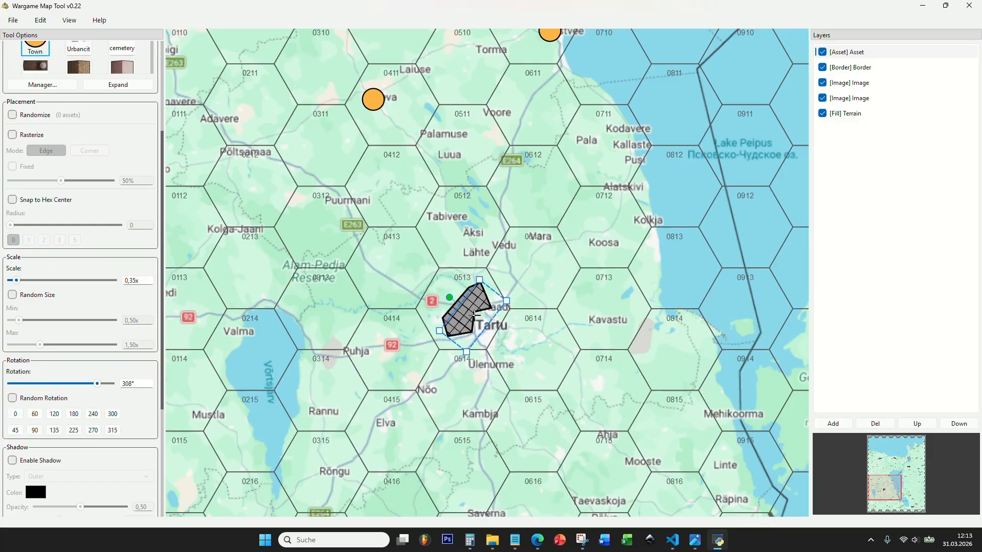
- Bring the whole map into view and hide the labelled reference image to show the terrain with its symbols
{"action": "left_click_drag", "start_coordinate": [556, 285], "coordinate": [565, 358]}
{"action": "scroll", "coordinate": [424, 258], "scroll_direction": "down", "scroll_amount": 4}
{"action": "left_click_drag", "start_coordinate": [452, 150], "coordinate": [356, 273]}
{"action": "scroll", "coordinate": [357, 272], "scroll_direction": "down", "scroll_amount": 4}
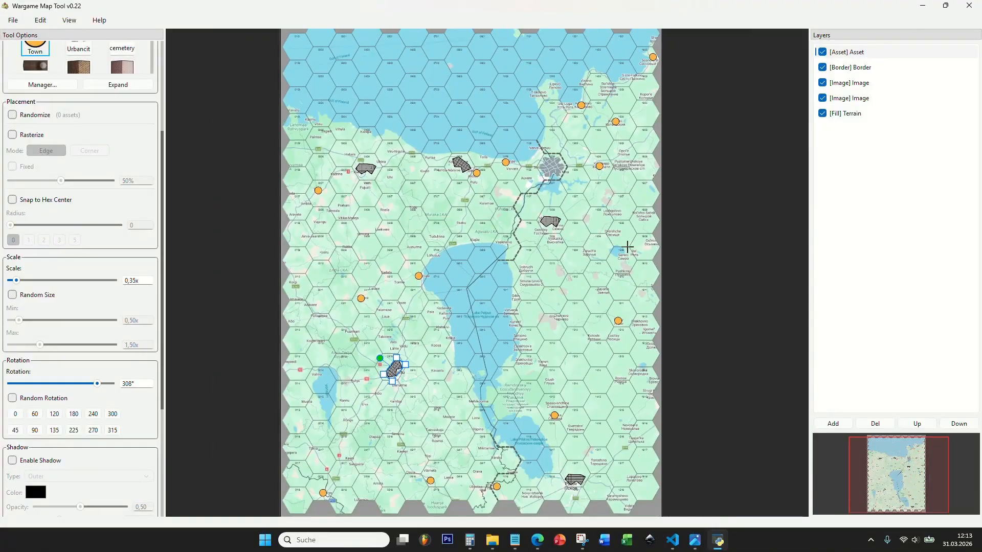
{"action": "left_click", "coordinate": [822, 82]}
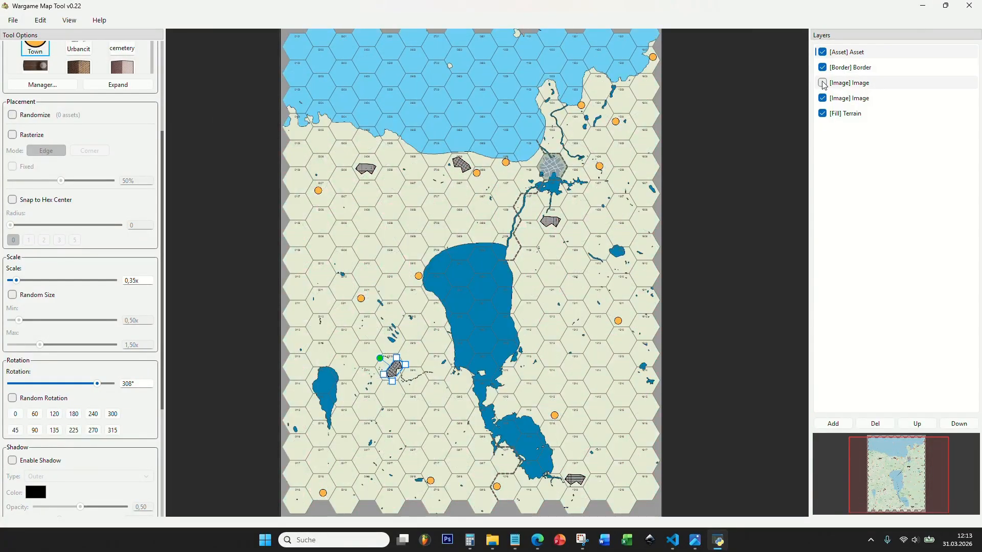
{"action": "scroll", "coordinate": [444, 334], "scroll_direction": "down", "scroll_amount": 1}
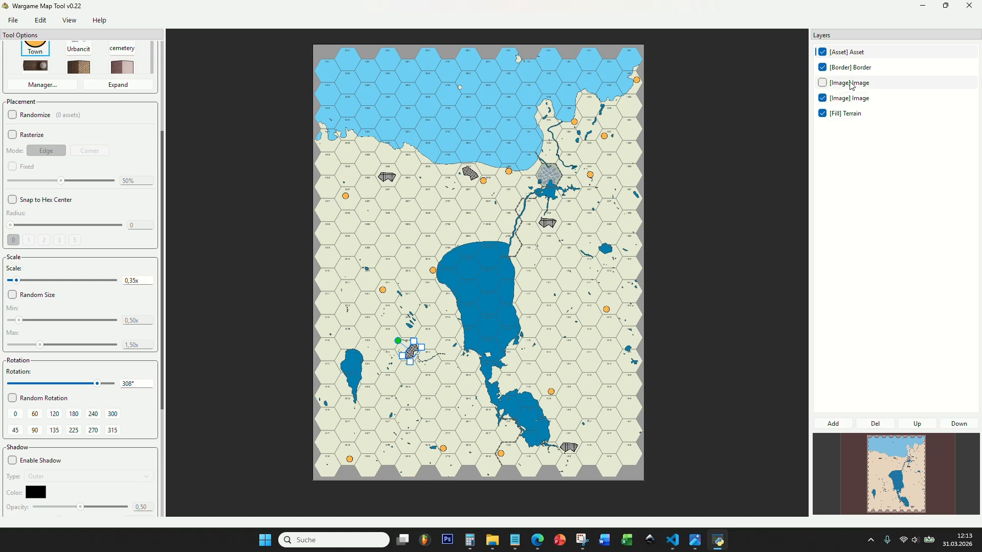
- Activate the terrain fill layer and examine the coastline, lakes, border and placed city and town symbols across the map
{"action": "left_click", "coordinate": [859, 117]}
{"action": "scroll", "coordinate": [686, 369], "scroll_direction": "up", "scroll_amount": 2}
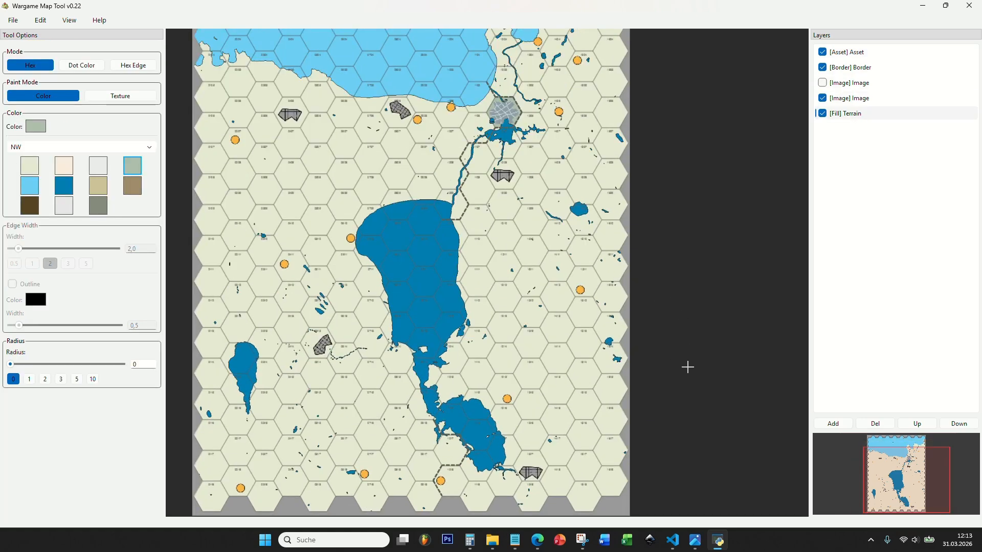
{"action": "left_click_drag", "start_coordinate": [688, 338], "coordinate": [707, 270]}
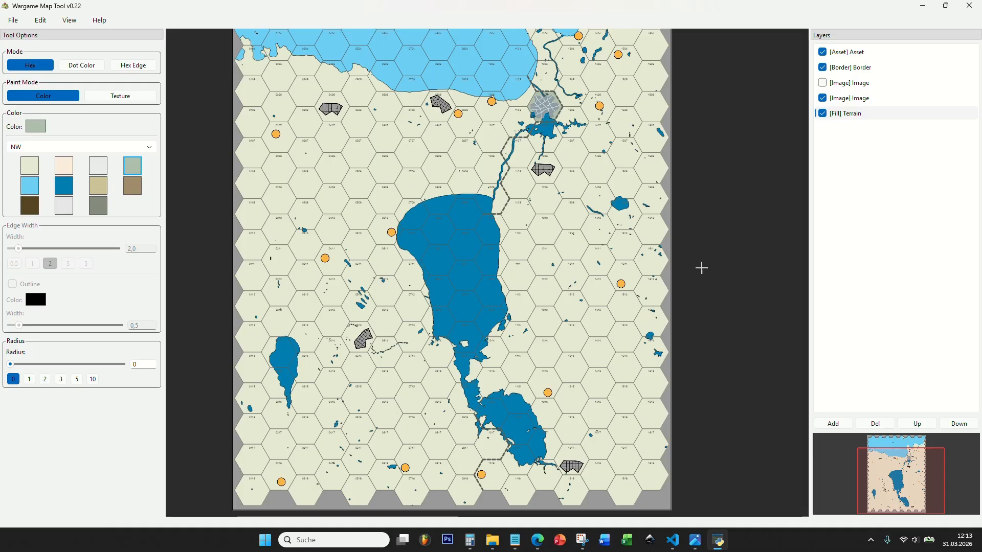
{"action": "scroll", "coordinate": [432, 286], "scroll_direction": "up", "scroll_amount": 3}
{"action": "scroll", "coordinate": [486, 339], "scroll_direction": "down", "scroll_amount": 5}
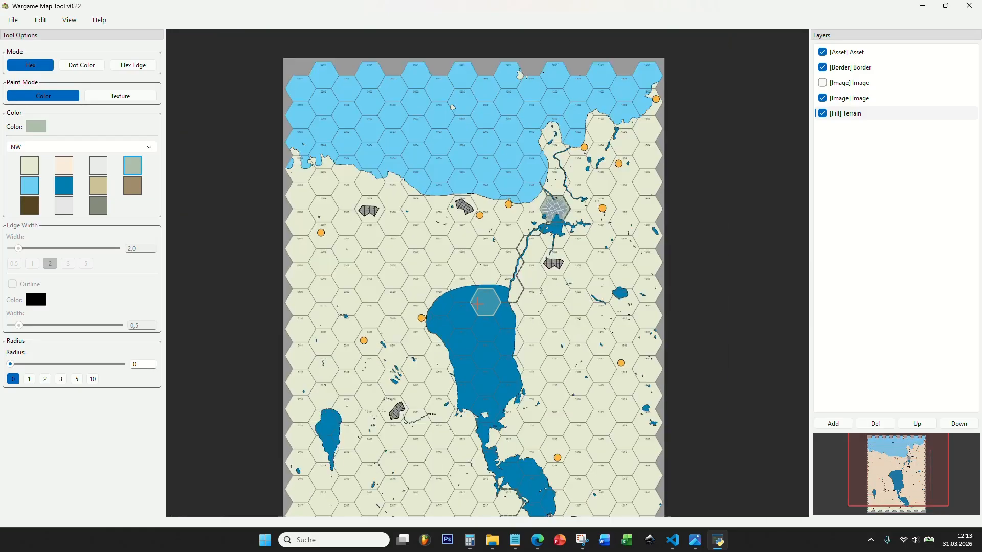
{"action": "scroll", "coordinate": [761, 152], "scroll_direction": "up", "scroll_amount": 3}
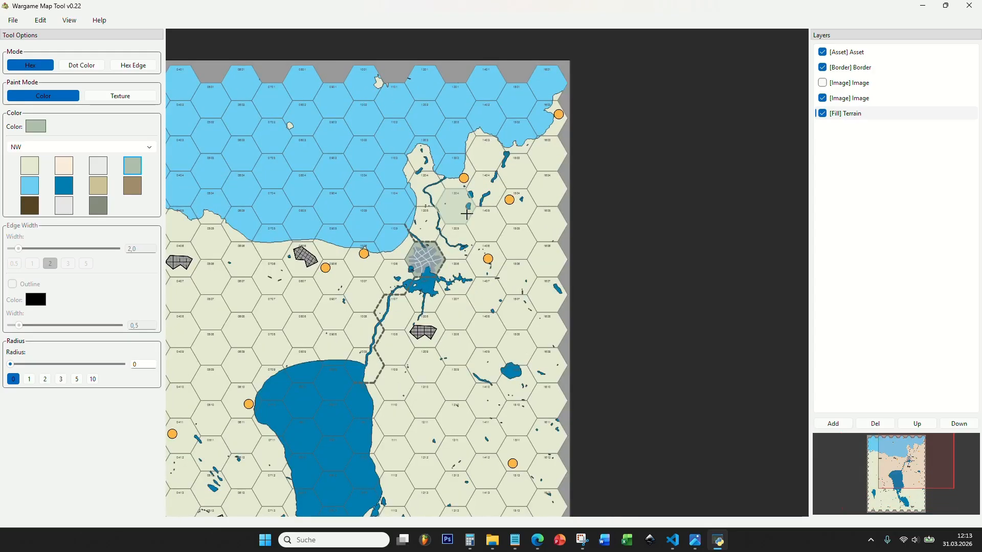
{"action": "scroll", "coordinate": [435, 231], "scroll_direction": "down", "scroll_amount": 3}
{"action": "left_click_drag", "start_coordinate": [362, 275], "coordinate": [432, 185]}
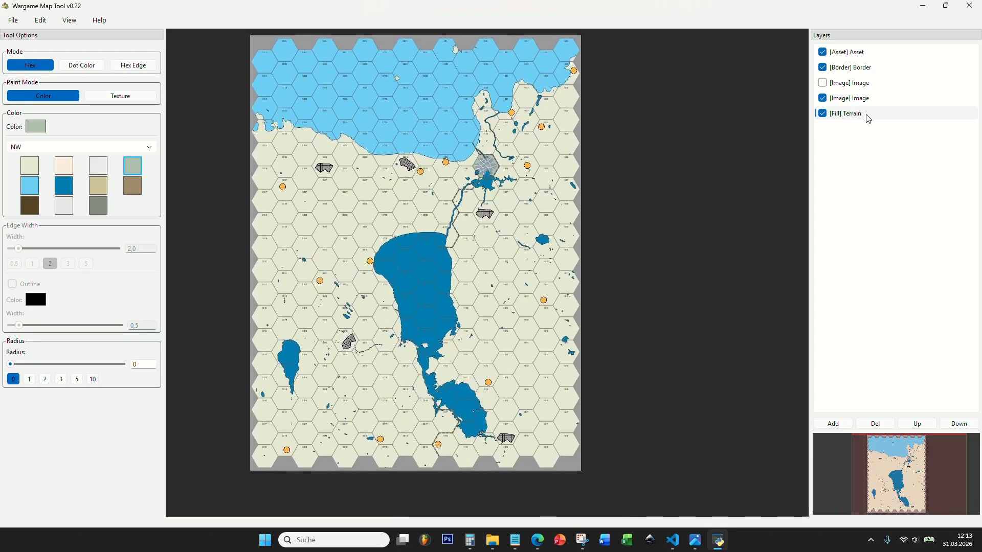
- Show the labelled reference image again and add a Path (Freeform) layer above it
{"action": "left_click", "coordinate": [822, 83]}
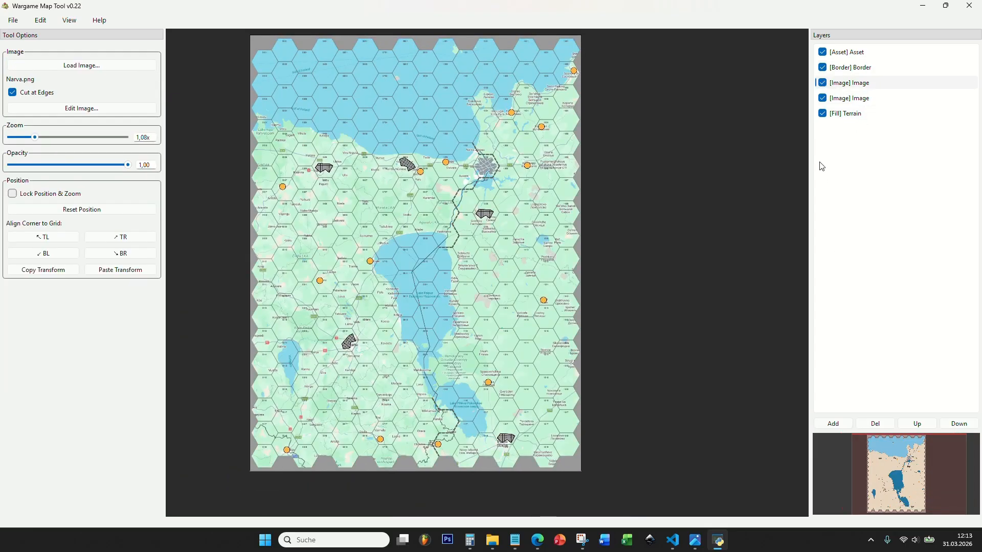
{"action": "left_click", "coordinate": [833, 425]}
{"action": "left_click", "coordinate": [494, 250]}
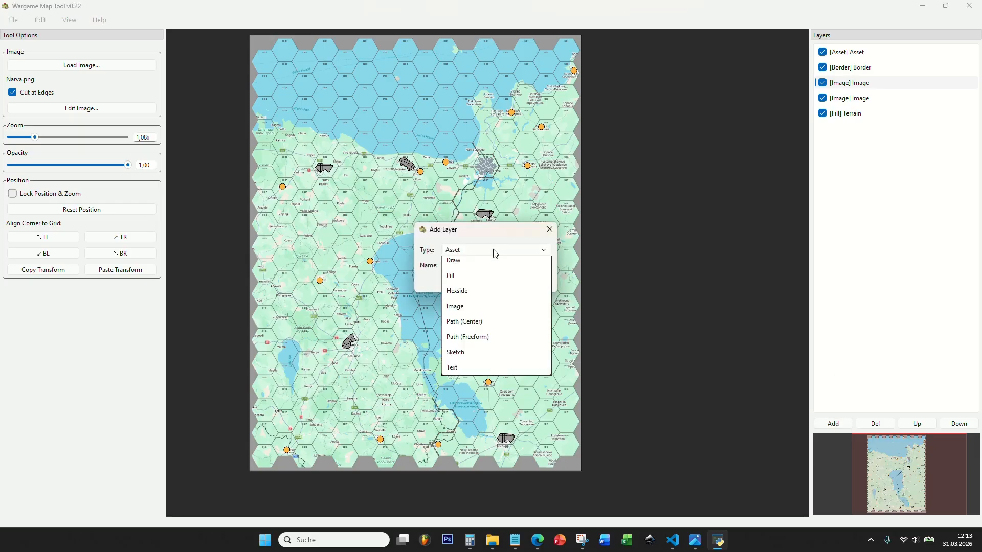
{"action": "left_click", "coordinate": [485, 377]}
{"action": "left_click", "coordinate": [480, 281]}
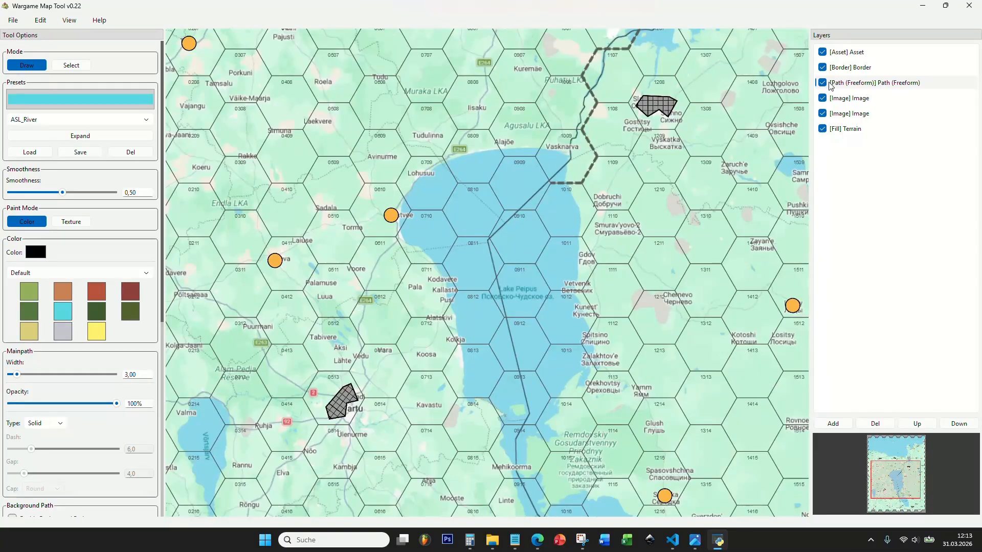
- Choose the Operational_Road_Main preset for the freeform path layer
{"action": "left_click_drag", "start_coordinate": [310, 273], "coordinate": [382, 144]}
{"action": "left_click_drag", "start_coordinate": [456, 313], "coordinate": [393, 179]}
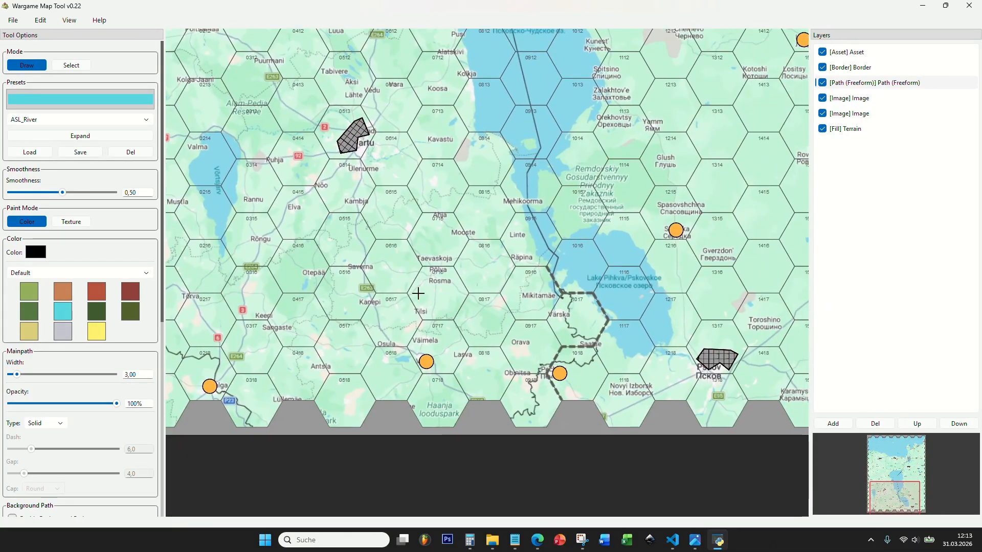
{"action": "left_click_drag", "start_coordinate": [524, 52], "coordinate": [506, 390]}
{"action": "left_click_drag", "start_coordinate": [506, 161], "coordinate": [486, 297]}
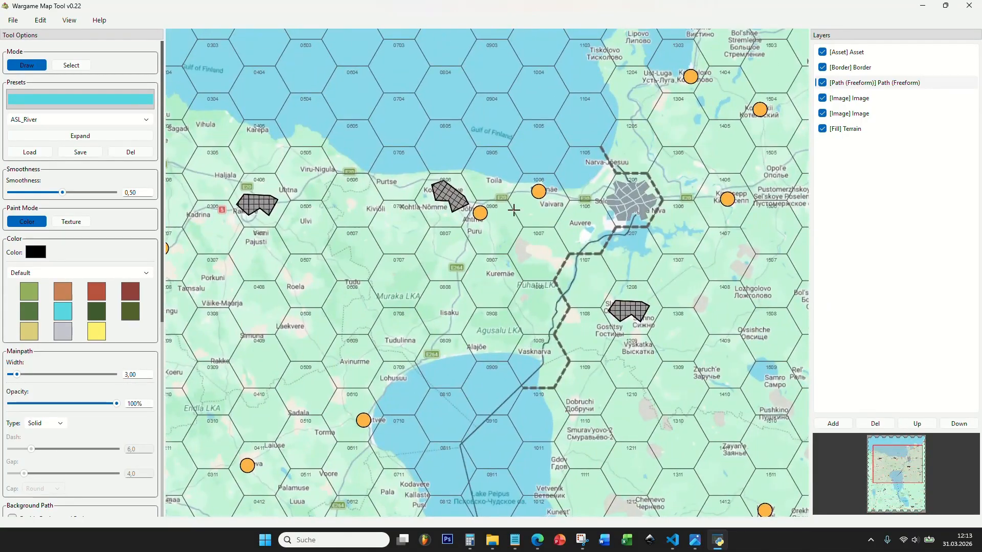
{"action": "left_click_drag", "start_coordinate": [664, 225], "coordinate": [479, 258]}
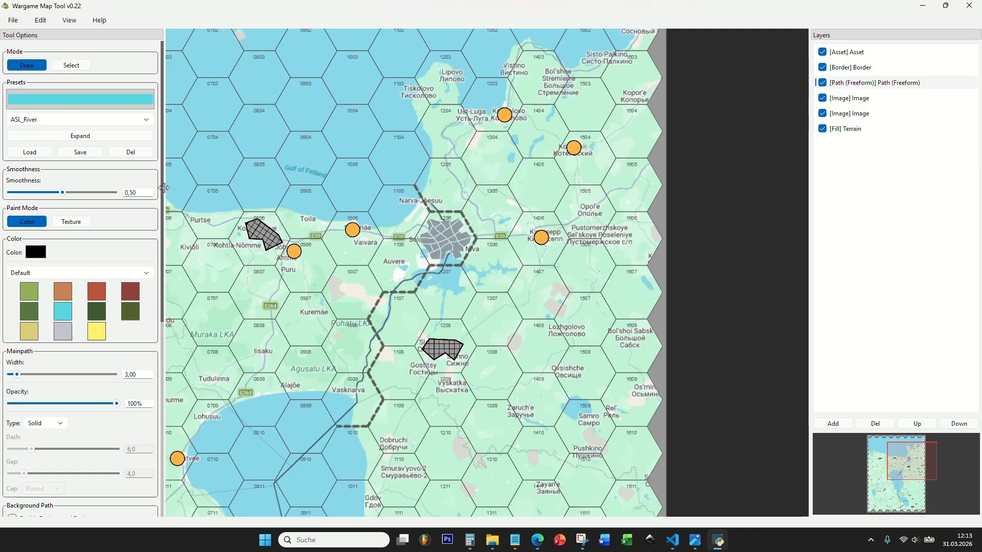
{"action": "left_click", "coordinate": [101, 138]}
{"action": "scroll", "coordinate": [240, 339], "scroll_direction": "down", "scroll_amount": 5}
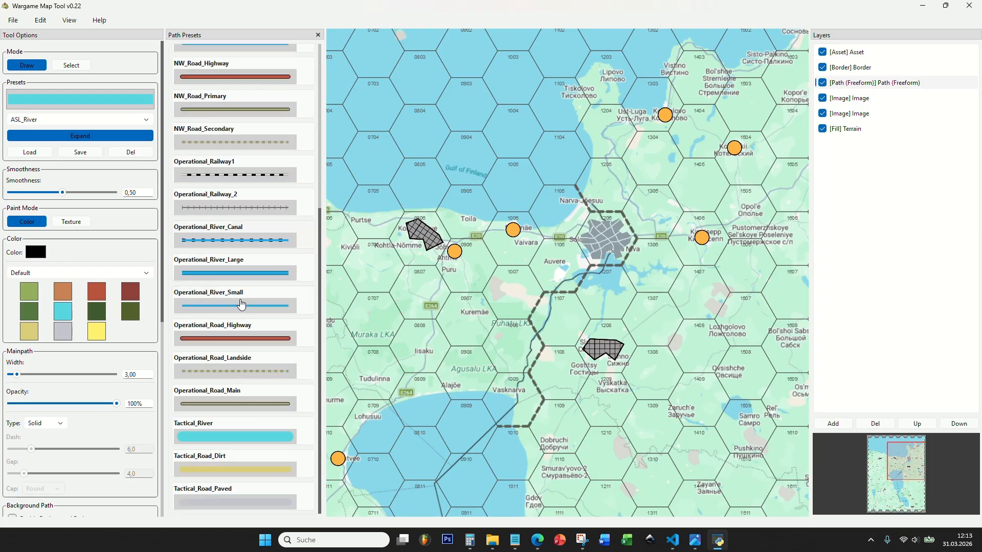
{"action": "left_click", "coordinate": [251, 408]}
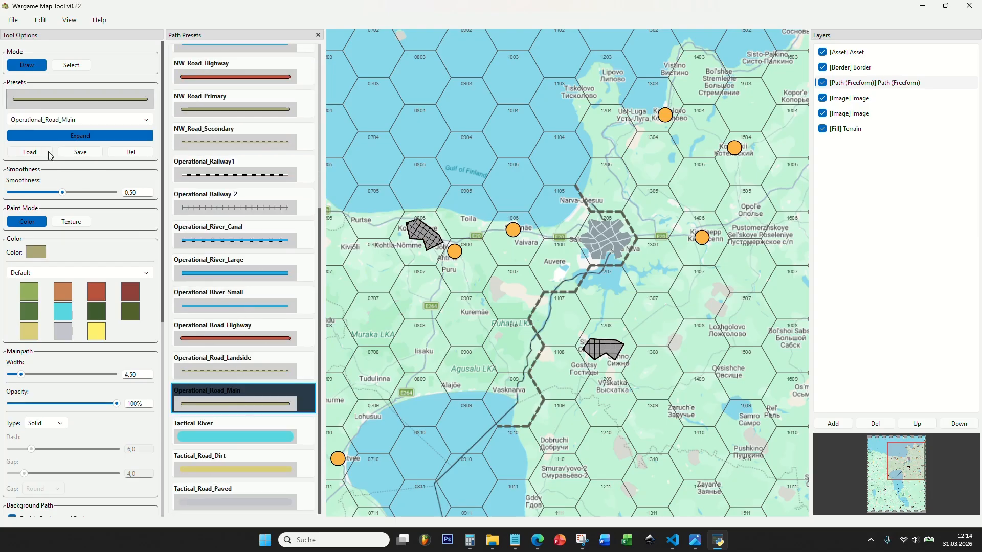
{"action": "left_click", "coordinate": [318, 35]}
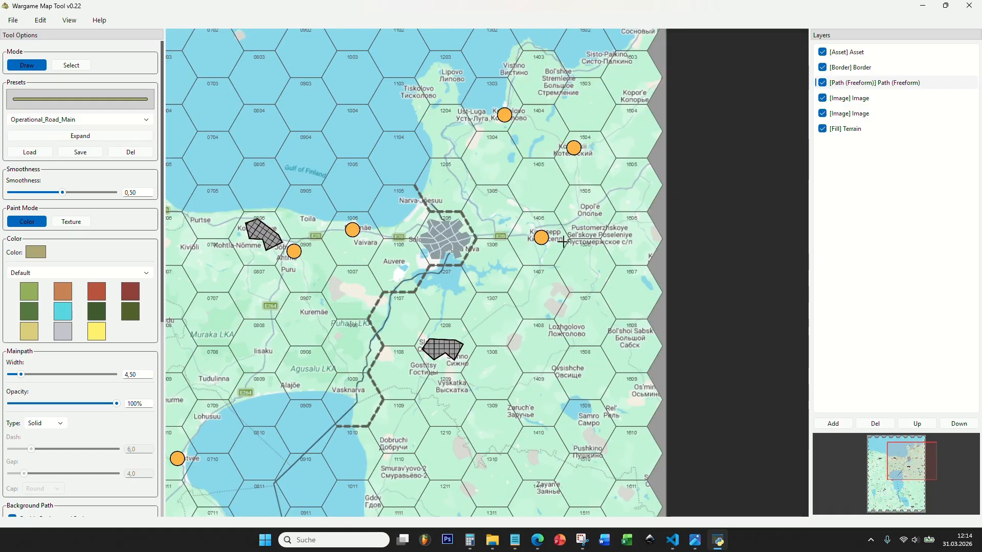
- Trace the main road from the southwestern map edge along the E264 past Keeni, Rõngu and Elva to Tartu
{"action": "left_click_drag", "start_coordinate": [468, 259], "coordinate": [497, 264]}
{"action": "left_click_drag", "start_coordinate": [207, 497], "coordinate": [512, 218]}
{"action": "scroll", "coordinate": [512, 218], "scroll_direction": "down", "scroll_amount": 1}
{"action": "scroll", "coordinate": [513, 218], "scroll_direction": "down", "scroll_amount": 2}
{"action": "left_click_drag", "start_coordinate": [486, 320], "coordinate": [462, 185]}
{"action": "scroll", "coordinate": [458, 308], "scroll_direction": "up", "scroll_amount": 3}
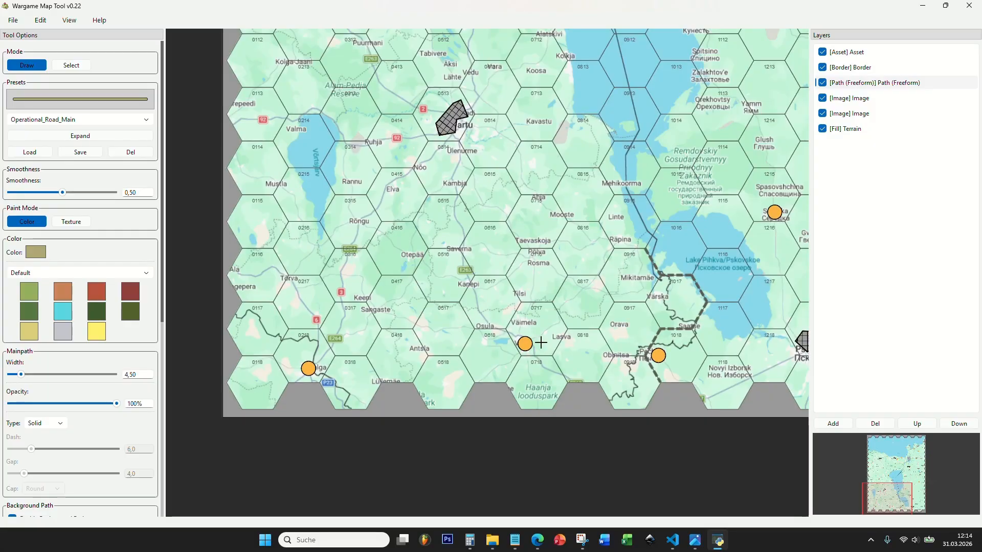
{"action": "scroll", "coordinate": [323, 387], "scroll_direction": "up", "scroll_amount": 2}
{"action": "left_click_drag", "start_coordinate": [331, 360], "coordinate": [334, 424]}
{"action": "mouse_move", "coordinate": [275, 458]}
{"action": "left_mouse_down"}
{"action": "mouse_move", "coordinate": [326, 401]}
{"action": "mouse_move", "coordinate": [340, 369]}
{"action": "left_mouse_up"}
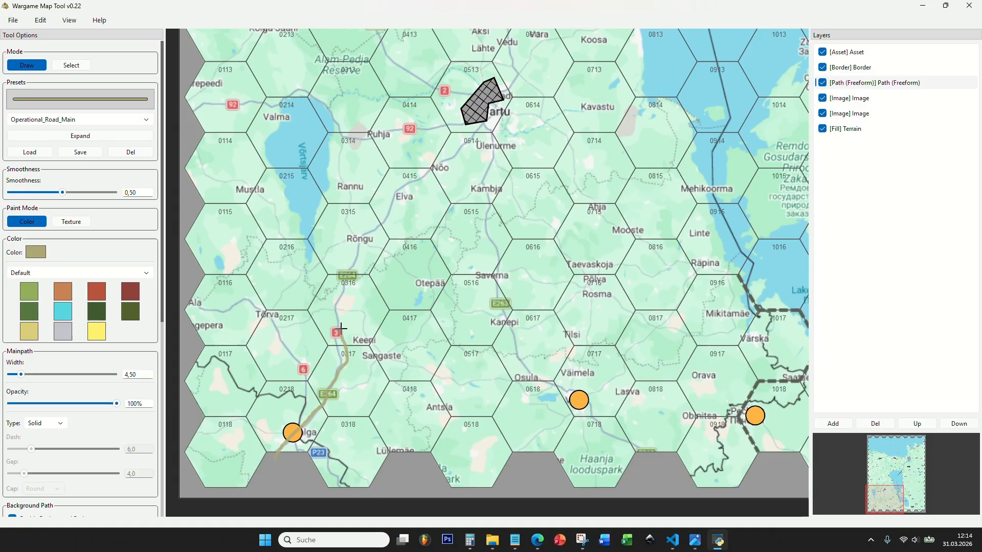
{"action": "left_click_drag", "start_coordinate": [341, 328], "coordinate": [344, 290]}
{"action": "mouse_move", "coordinate": [391, 199]}
{"action": "left_mouse_down"}
{"action": "mouse_move", "coordinate": [450, 162]}
{"action": "mouse_move", "coordinate": [472, 113]}
{"action": "left_mouse_up"}
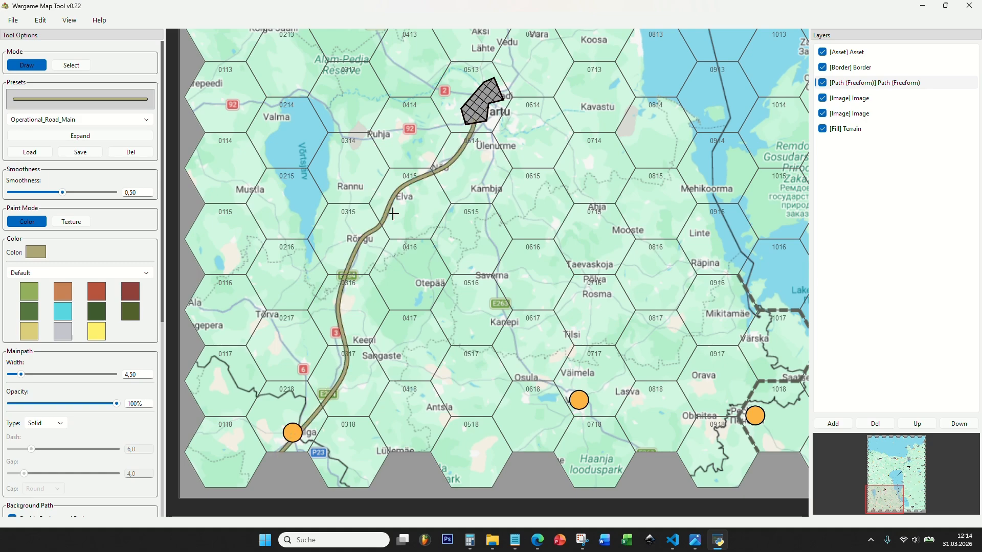
- Set the path smoothness to 0.34 and trace the E263 from Tartu past Kambja and Kanepi to the southern map edge
{"action": "left_click_drag", "start_coordinate": [551, 262], "coordinate": [431, 247]}
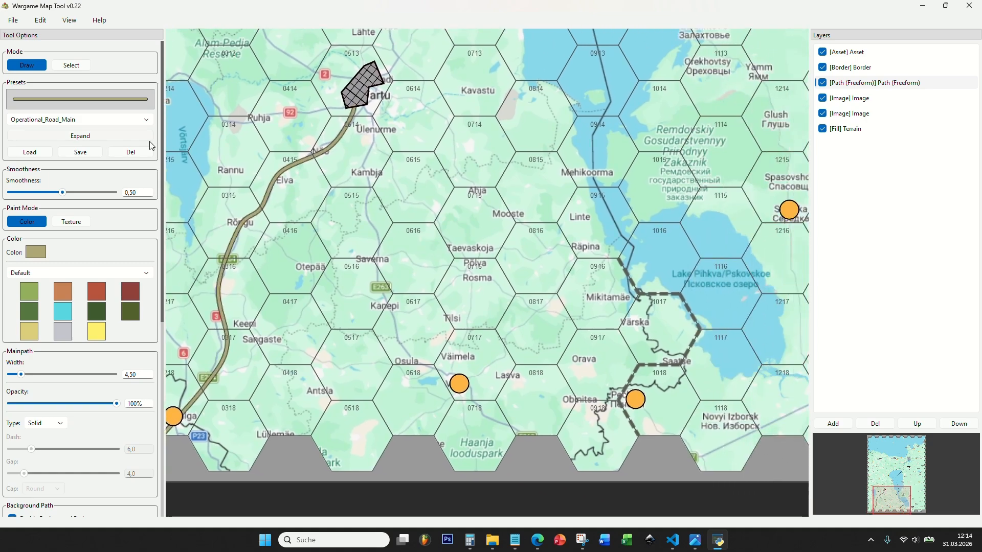
{"action": "left_click_drag", "start_coordinate": [63, 192], "coordinate": [48, 193]}
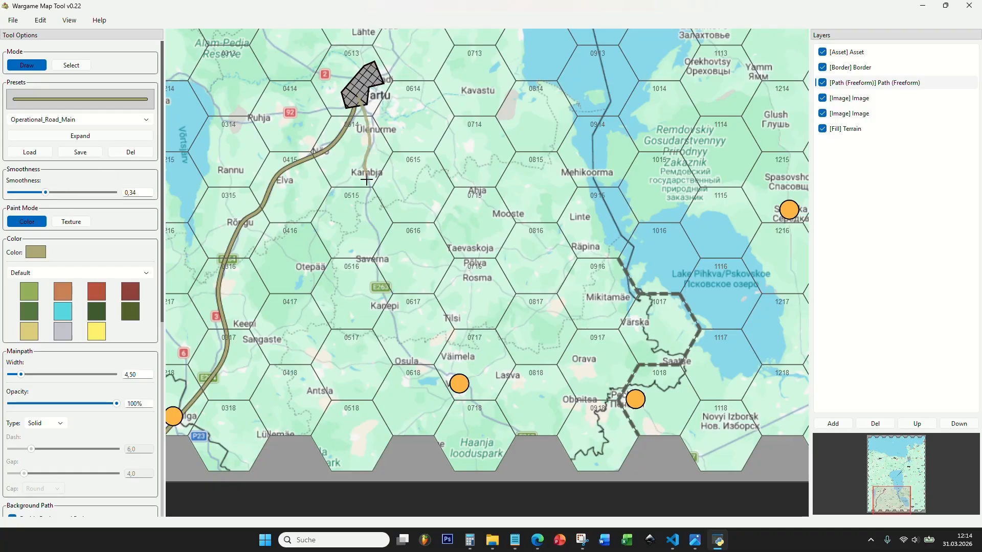
{"action": "left_click_drag", "start_coordinate": [379, 241], "coordinate": [395, 280]}
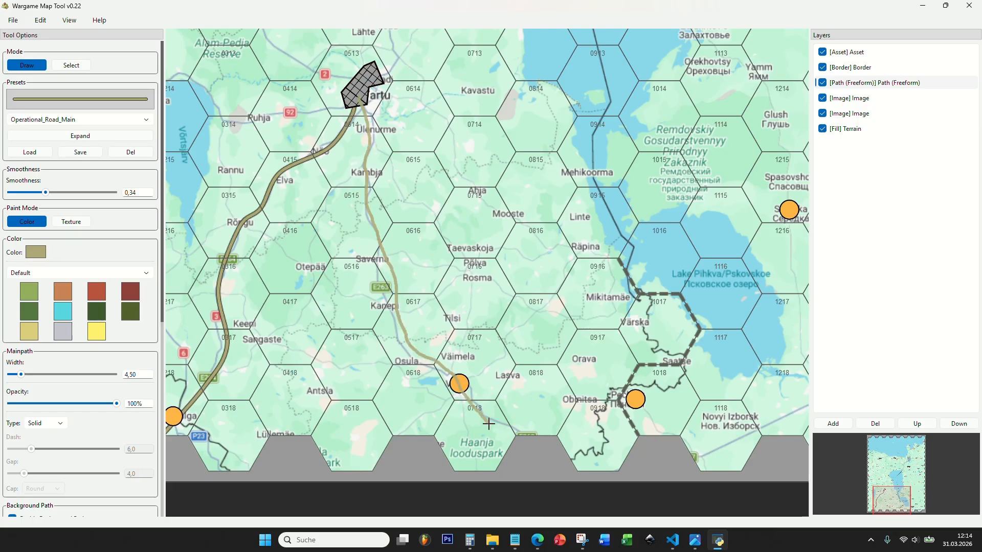
{"action": "left_click_drag", "start_coordinate": [488, 424], "coordinate": [518, 446]}
- Trace the main road from the southern map edge past Novyi Izborsk to the Pskov city symbol
{"action": "scroll", "coordinate": [363, 225], "scroll_direction": "down", "scroll_amount": 3}
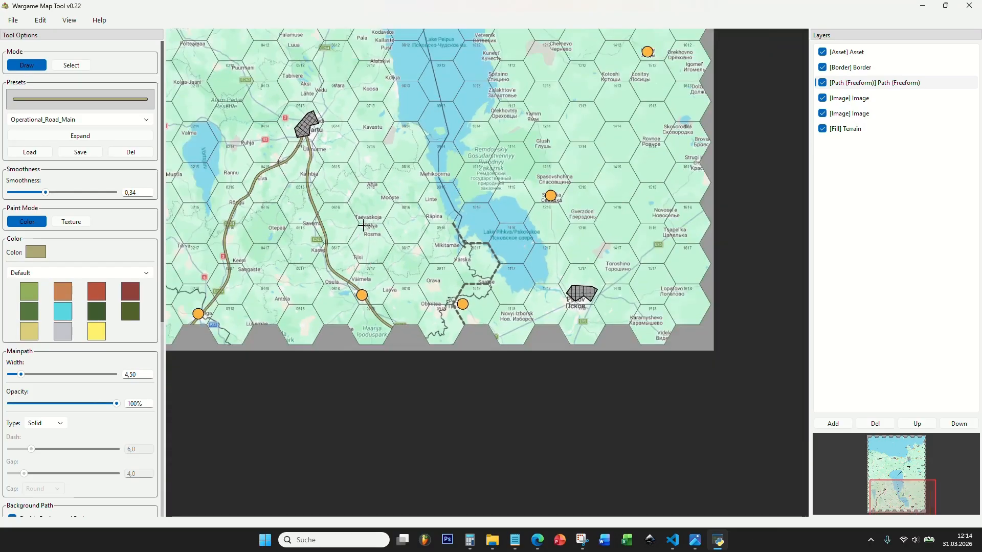
{"action": "scroll", "coordinate": [479, 287], "scroll_direction": "up", "scroll_amount": 3}
{"action": "left_click_drag", "start_coordinate": [351, 199], "coordinate": [302, 222]}
{"action": "left_click_drag", "start_coordinate": [551, 297], "coordinate": [446, 288]}
{"action": "scroll", "coordinate": [496, 329], "scroll_direction": "up", "scroll_amount": 3}
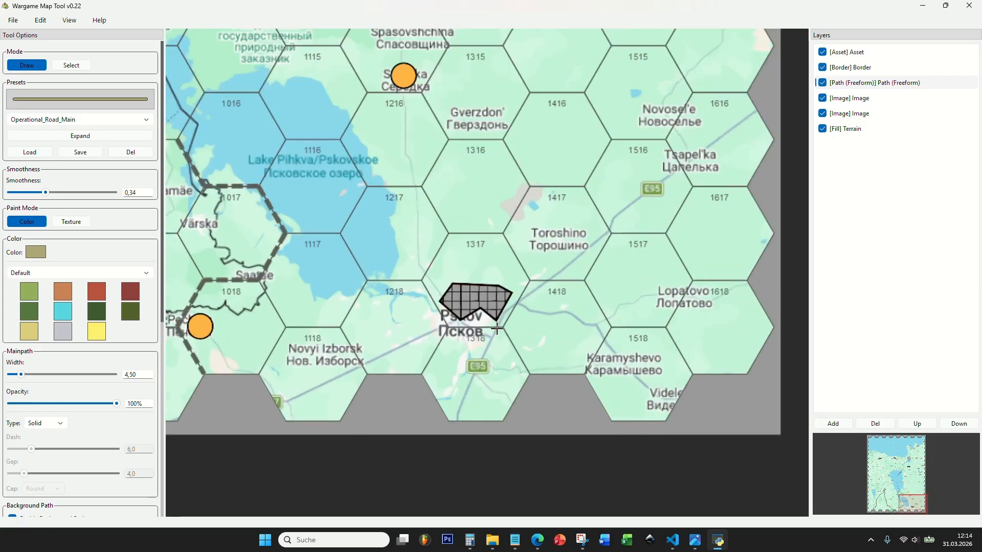
{"action": "left_click_drag", "start_coordinate": [392, 365], "coordinate": [386, 366]}
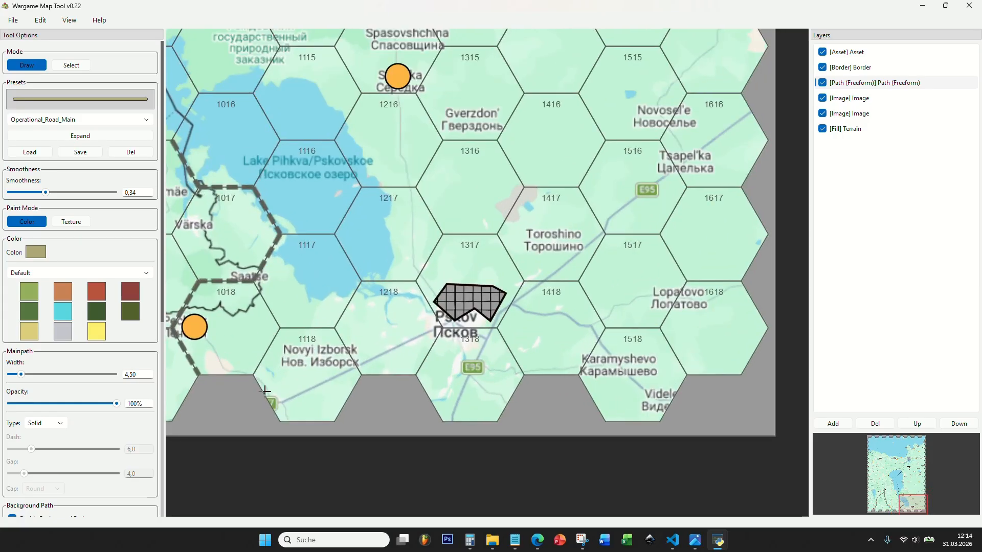
{"action": "left_click_drag", "start_coordinate": [246, 416], "coordinate": [467, 305]}
- Trace Pskov's E95 roads to the southern and northeastern map edges and the road past Karamyshevo to the southeastern edge
{"action": "left_click_drag", "start_coordinate": [600, 256], "coordinate": [563, 234]}
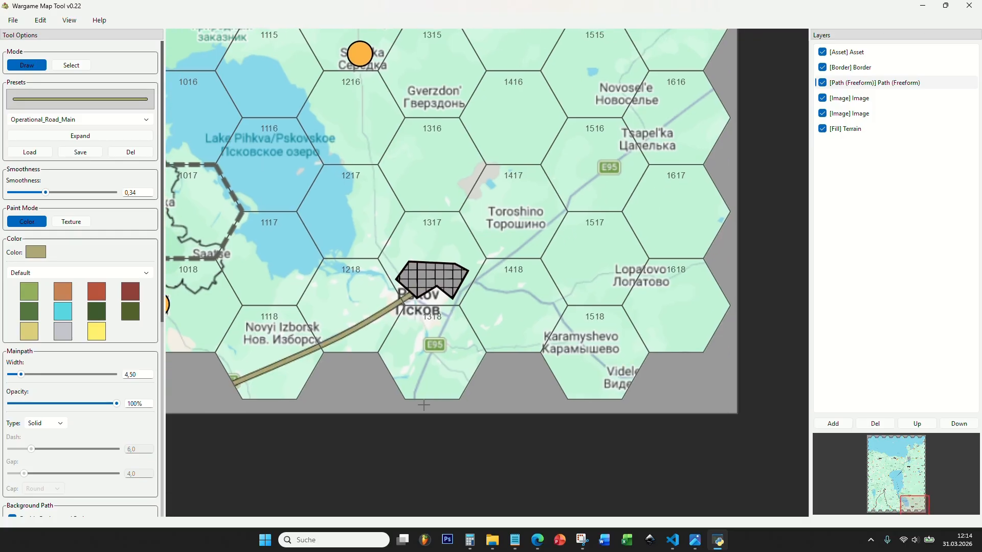
{"action": "left_click_drag", "start_coordinate": [424, 405], "coordinate": [446, 292]}
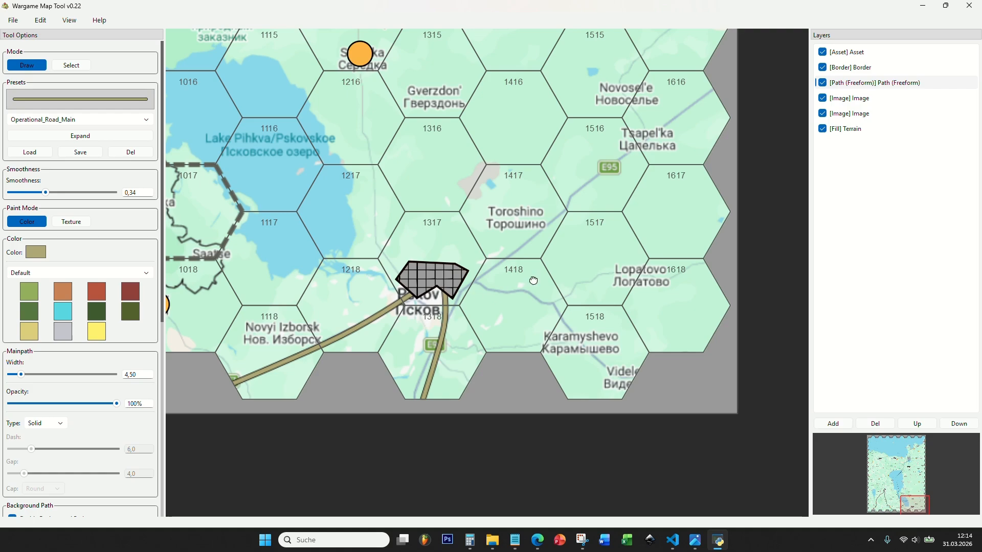
{"action": "left_click_drag", "start_coordinate": [533, 281], "coordinate": [513, 312]}
{"action": "mouse_move", "coordinate": [701, 115]}
{"action": "left_mouse_down"}
{"action": "mouse_move", "coordinate": [521, 257]}
{"action": "mouse_move", "coordinate": [443, 298]}
{"action": "left_mouse_up"}
{"action": "mouse_move", "coordinate": [433, 315]}
{"action": "left_mouse_down"}
{"action": "mouse_move", "coordinate": [504, 324]}
{"action": "mouse_move", "coordinate": [609, 418]}
{"action": "left_mouse_up"}
- Trace route 92 from the western map edge around the north of Lake Võrtsjärv past Puhja to Tartu, starting outside the hexes
{"action": "scroll", "coordinate": [478, 297], "scroll_direction": "down", "scroll_amount": 3}
{"action": "scroll", "coordinate": [429, 293], "scroll_direction": "up", "scroll_amount": 2}
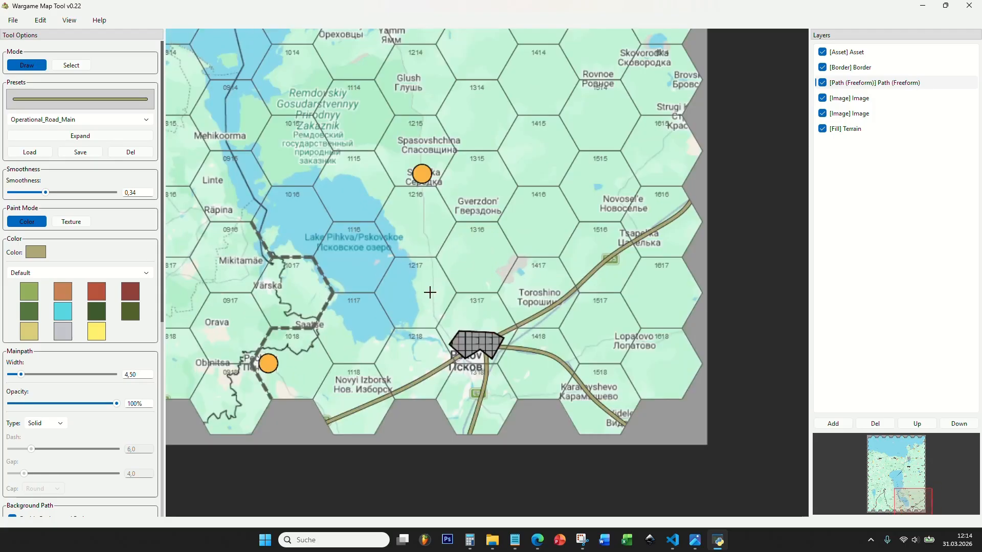
{"action": "scroll", "coordinate": [429, 293], "scroll_direction": "down", "scroll_amount": 5}
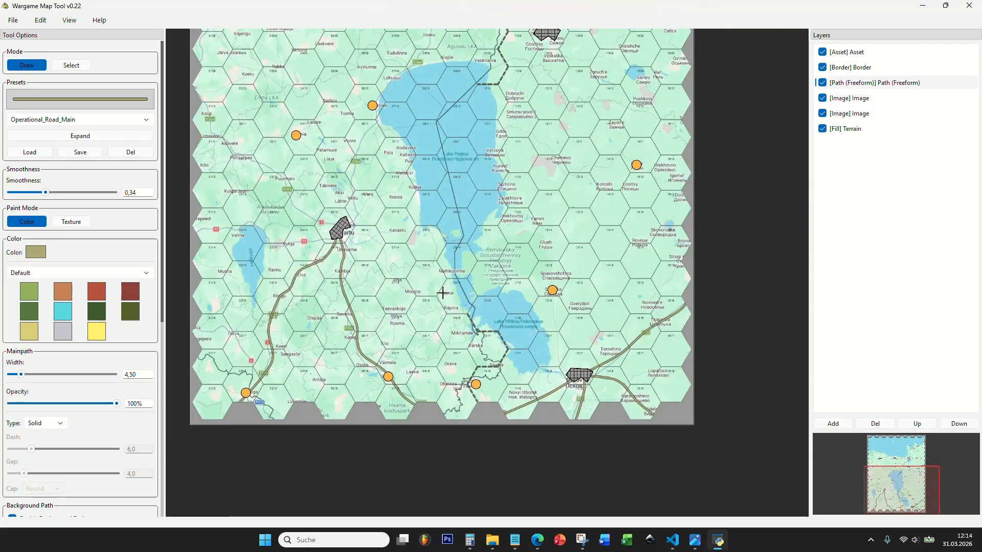
{"action": "scroll", "coordinate": [442, 292], "scroll_direction": "up", "scroll_amount": 4}
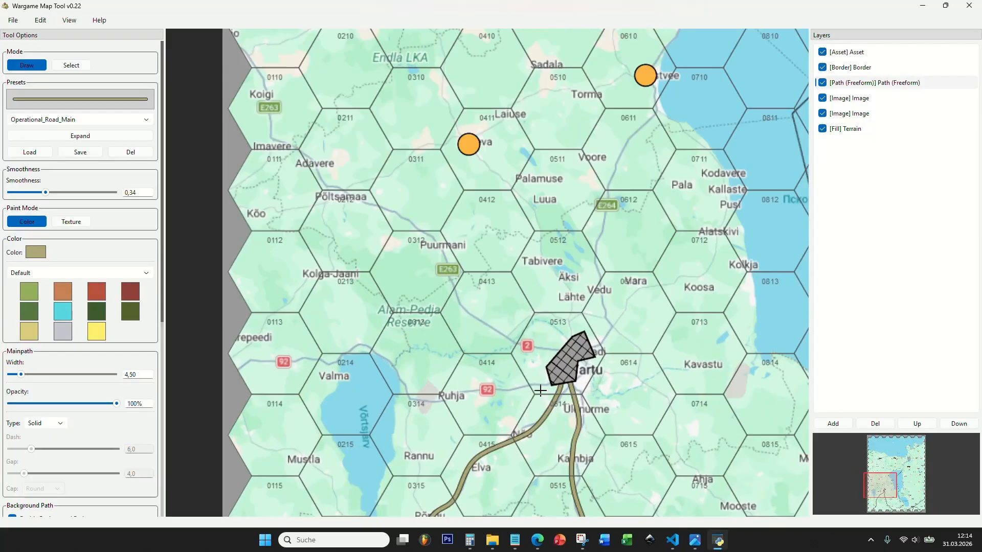
{"action": "left_click_drag", "start_coordinate": [257, 363], "coordinate": [329, 356]}
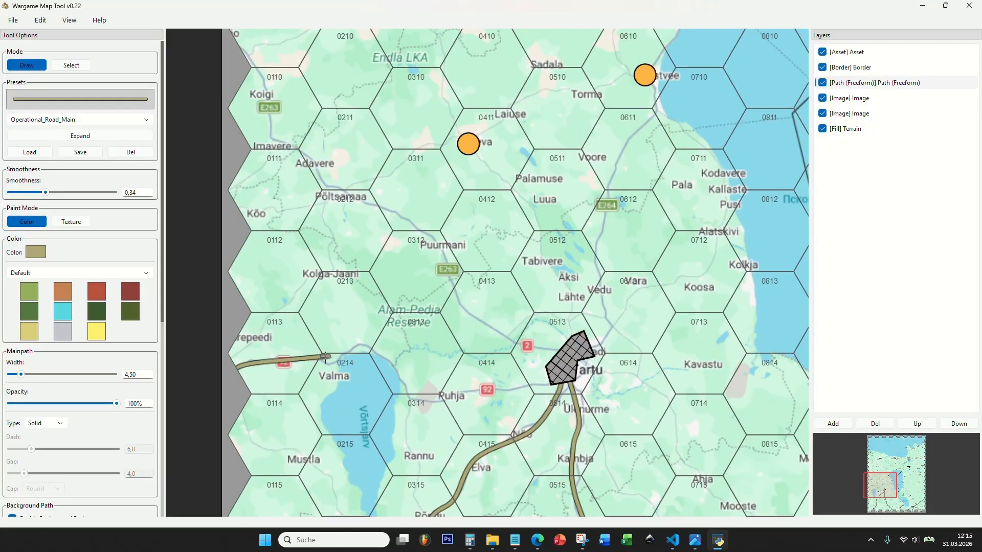
{"action": "key", "text": "ctrl+z"}
{"action": "left_click_drag", "start_coordinate": [228, 368], "coordinate": [284, 359]}
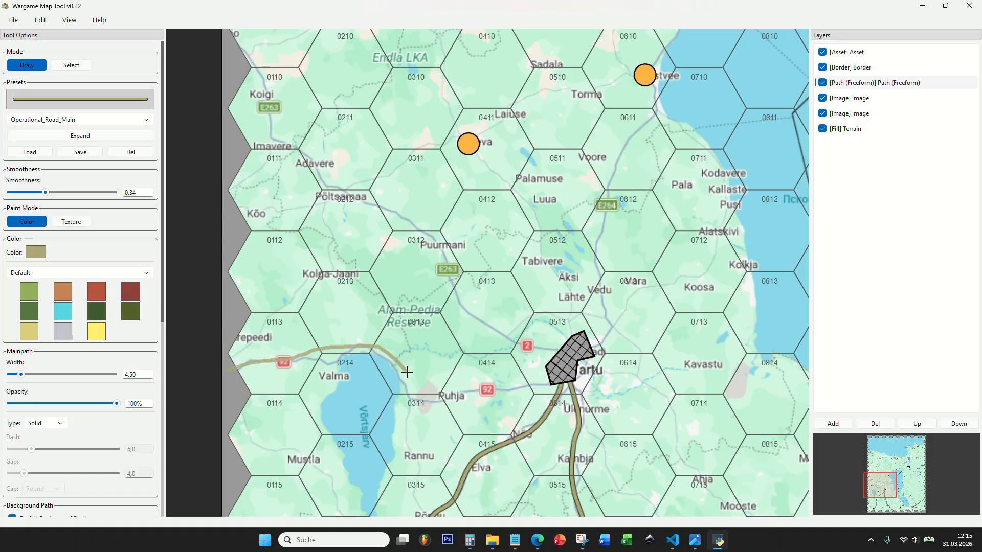
{"action": "mouse_move", "coordinate": [407, 372]}
{"action": "left_mouse_down"}
{"action": "mouse_move", "coordinate": [498, 390]}
{"action": "mouse_move", "coordinate": [555, 374]}
{"action": "mouse_move", "coordinate": [451, 412]}
{"action": "left_mouse_up"}
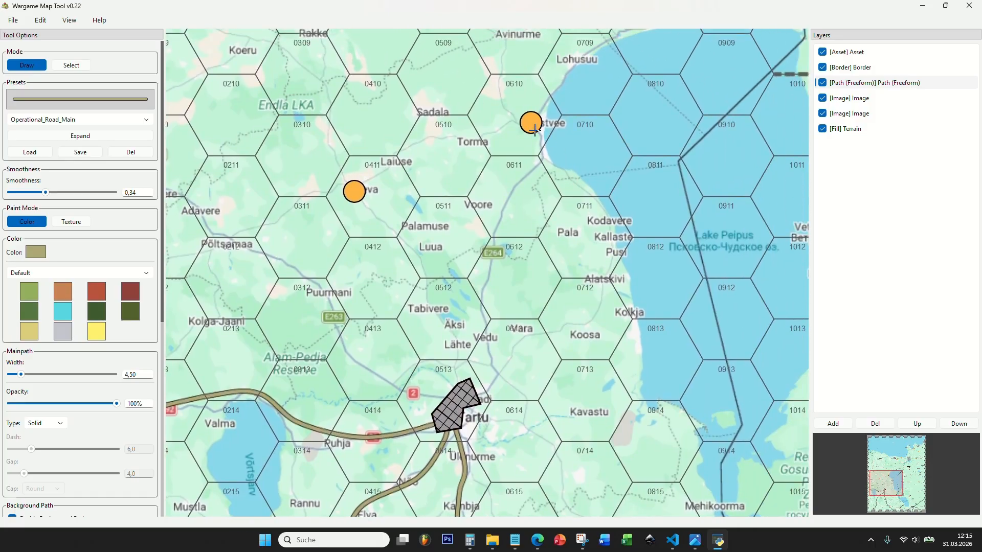
- Trace the E264 from the town symbol on the northwestern shore of Lake Peipus south to Tartu
{"action": "left_click_drag", "start_coordinate": [534, 130], "coordinate": [505, 208]}
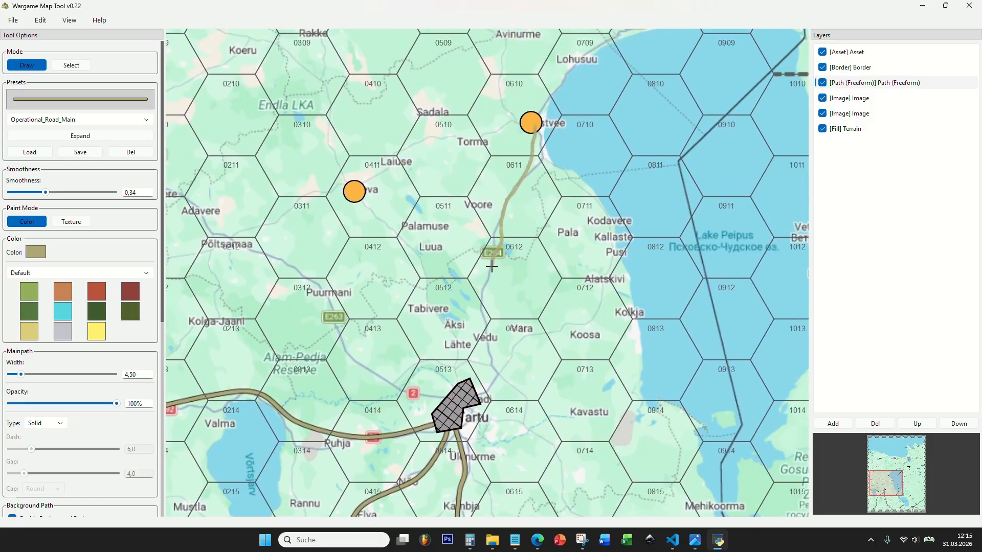
{"action": "left_click_drag", "start_coordinate": [491, 266], "coordinate": [491, 301]}
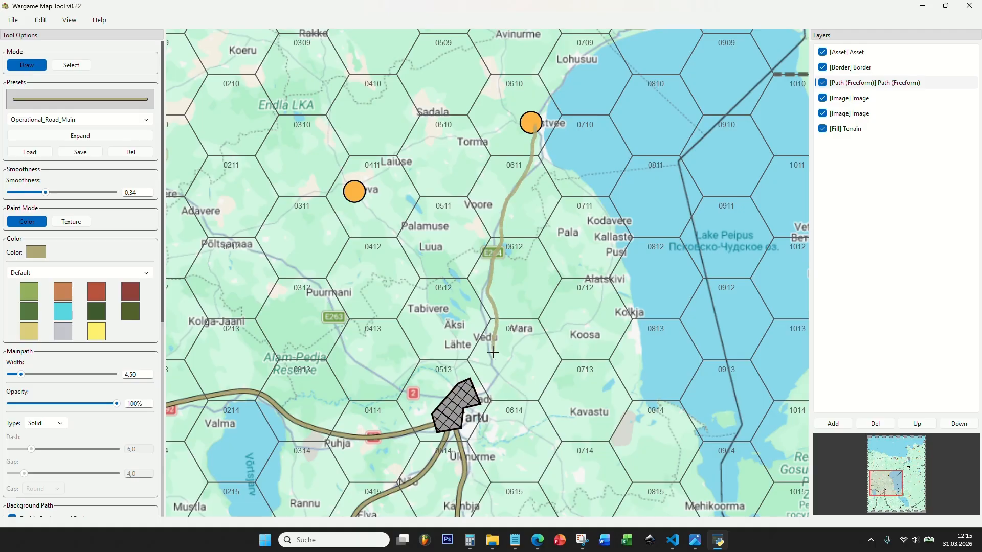
{"action": "left_click_drag", "start_coordinate": [466, 394], "coordinate": [466, 393]}
- Trace the E263 from the Tartu city symbol northwest past Puurmani, Põltsamaa and Adavere to the western map edge near Koigi
{"action": "left_click_drag", "start_coordinate": [399, 333], "coordinate": [502, 372]}
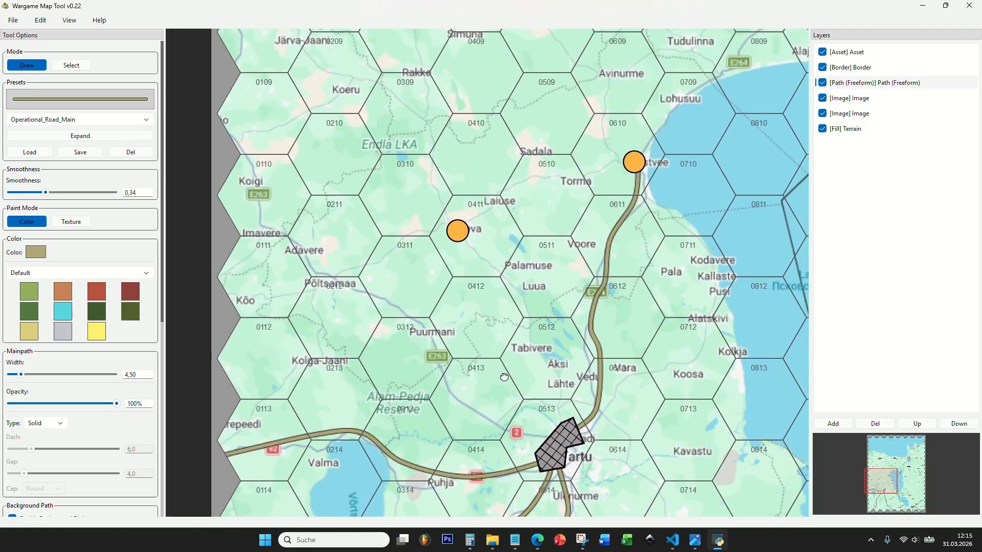
{"action": "mouse_move", "coordinate": [552, 439]}
{"action": "left_mouse_down"}
{"action": "mouse_move", "coordinate": [516, 432]}
{"action": "mouse_move", "coordinate": [455, 387]}
{"action": "mouse_move", "coordinate": [399, 308]}
{"action": "mouse_move", "coordinate": [342, 291]}
{"action": "left_mouse_up"}
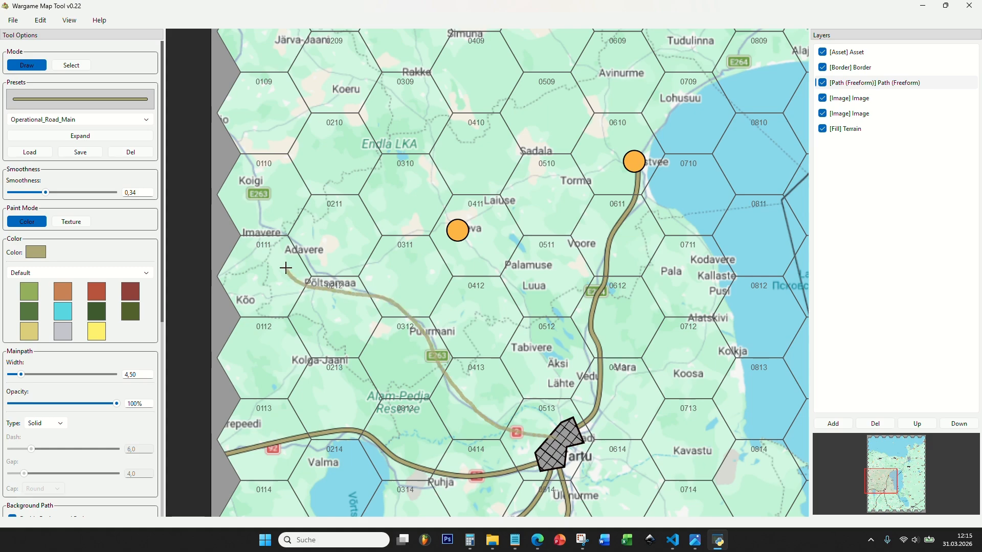
{"action": "left_click_drag", "start_coordinate": [223, 150], "coordinate": [223, 149]}
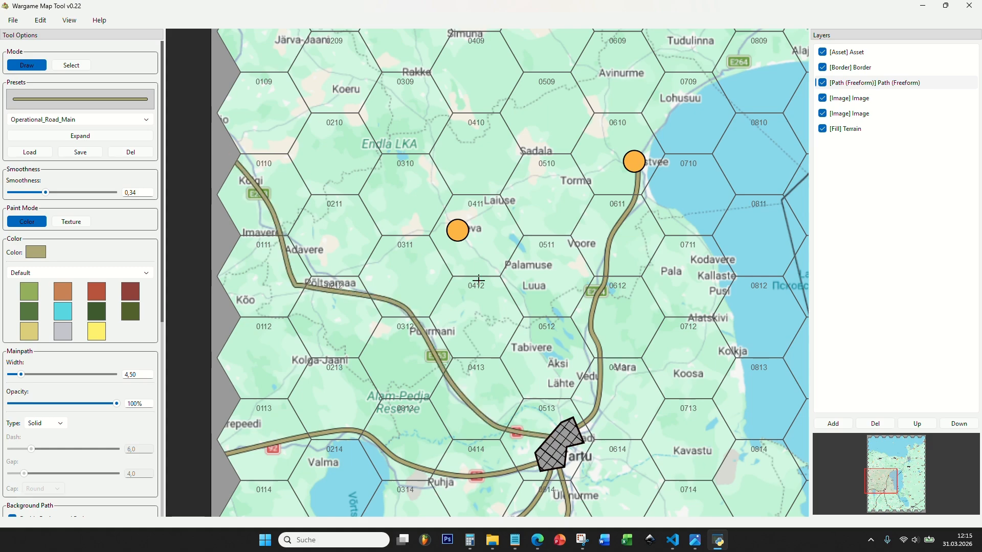
- Trace route 5 from the Rakvere city symbol southwest past Kadrina, the town symbol and Aravete to the western map edge
{"action": "scroll", "coordinate": [505, 290], "scroll_direction": "down", "scroll_amount": 5}
{"action": "left_click_drag", "start_coordinate": [565, 329], "coordinate": [446, 367]}
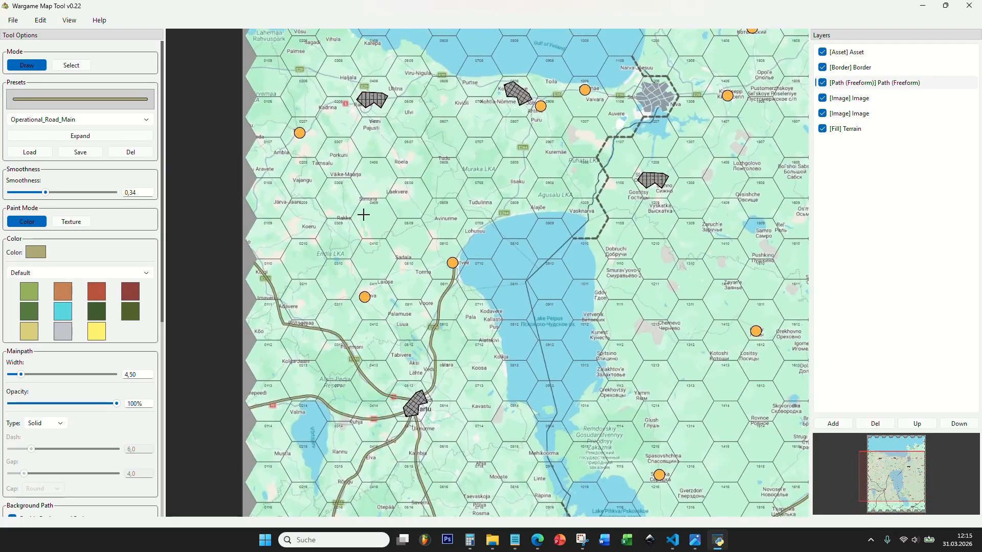
{"action": "scroll", "coordinate": [363, 214], "scroll_direction": "up", "scroll_amount": 4}
{"action": "left_click_drag", "start_coordinate": [364, 214], "coordinate": [390, 294]}
{"action": "left_click_drag", "start_coordinate": [264, 217], "coordinate": [320, 313]}
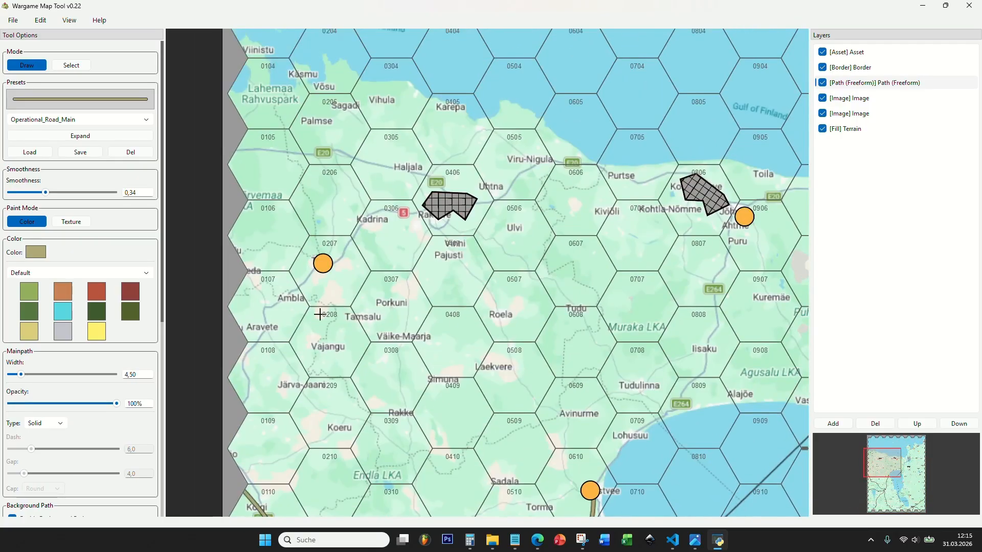
{"action": "mouse_move", "coordinate": [447, 205]}
{"action": "left_mouse_down"}
{"action": "mouse_move", "coordinate": [376, 213]}
{"action": "mouse_move", "coordinate": [339, 253]}
{"action": "left_mouse_up"}
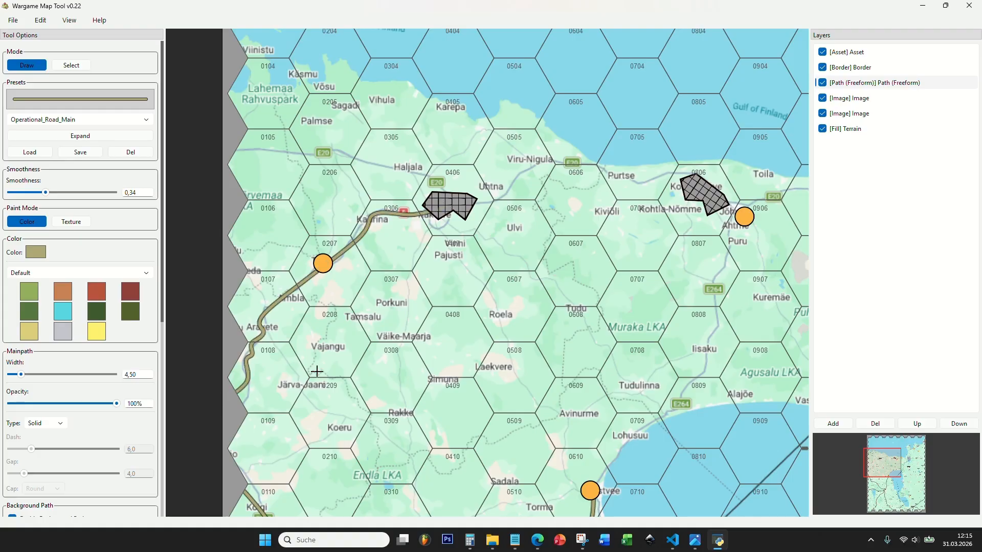
- Trace the E20 from the Kohtla-Järve city symbol west past Purtse to Rakvere and on to the western map edge
{"action": "scroll", "coordinate": [483, 202], "scroll_direction": "down", "scroll_amount": 3}
{"action": "scroll", "coordinate": [483, 202], "scroll_direction": "up", "scroll_amount": 5}
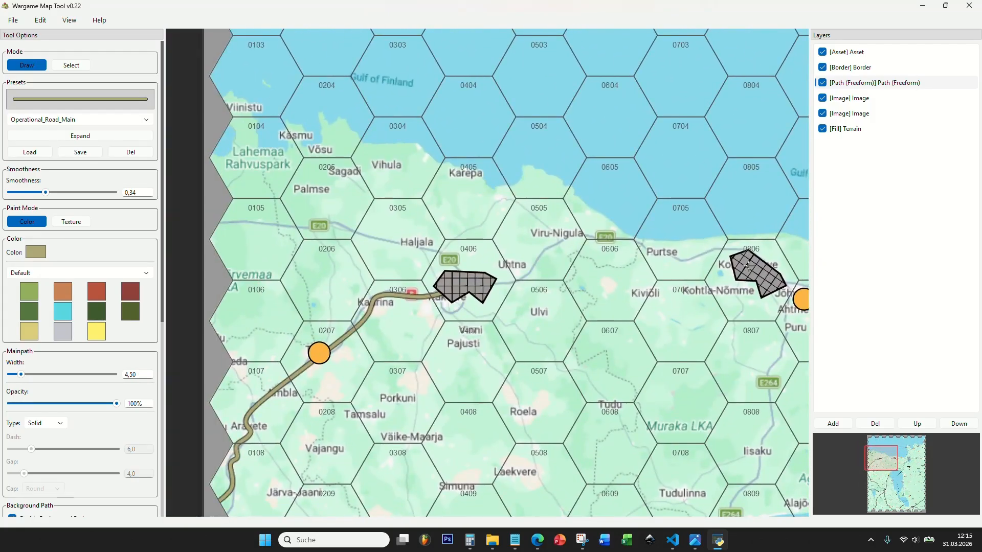
{"action": "mouse_move", "coordinate": [740, 262]}
{"action": "left_mouse_down"}
{"action": "mouse_move", "coordinate": [562, 246]}
{"action": "mouse_move", "coordinate": [484, 282]}
{"action": "left_mouse_up"}
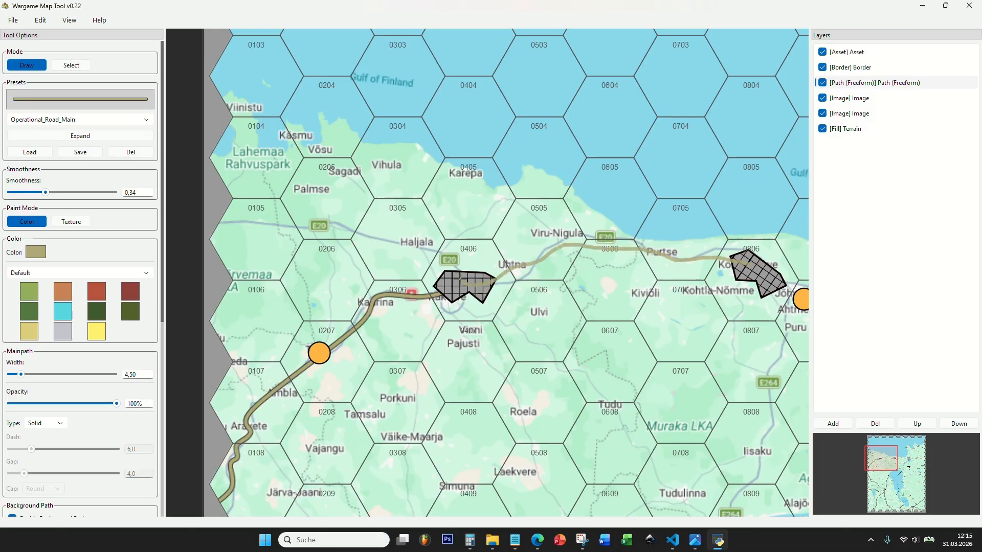
{"action": "mouse_move", "coordinate": [442, 253]}
{"action": "left_mouse_down"}
{"action": "mouse_move", "coordinate": [304, 224]}
{"action": "mouse_move", "coordinate": [219, 227]}
{"action": "left_mouse_up"}
- Trace the E264 from the town symbol on Lake Peipus's northwestern shore past Iisaku to Jõhvi and the neighbouring city symbol
{"action": "scroll", "coordinate": [448, 274], "scroll_direction": "down", "scroll_amount": 5}
{"action": "scroll", "coordinate": [412, 296], "scroll_direction": "up", "scroll_amount": 3}
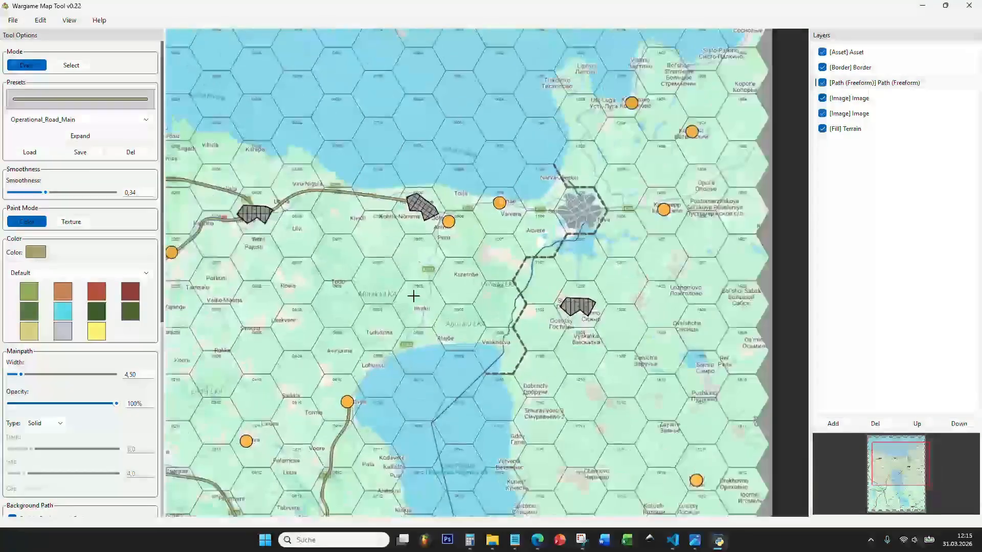
{"action": "scroll", "coordinate": [357, 381], "scroll_direction": "up", "scroll_amount": 2}
{"action": "left_click_drag", "start_coordinate": [322, 425], "coordinate": [336, 395]}
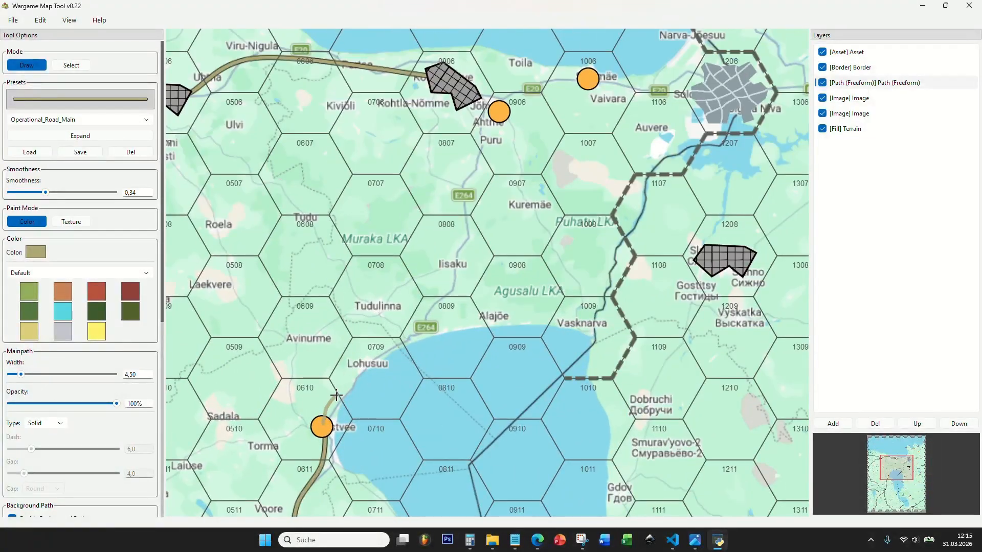
{"action": "mouse_move", "coordinate": [367, 360]}
{"action": "left_mouse_down"}
{"action": "mouse_move", "coordinate": [428, 327]}
{"action": "mouse_move", "coordinate": [455, 275]}
{"action": "left_mouse_up"}
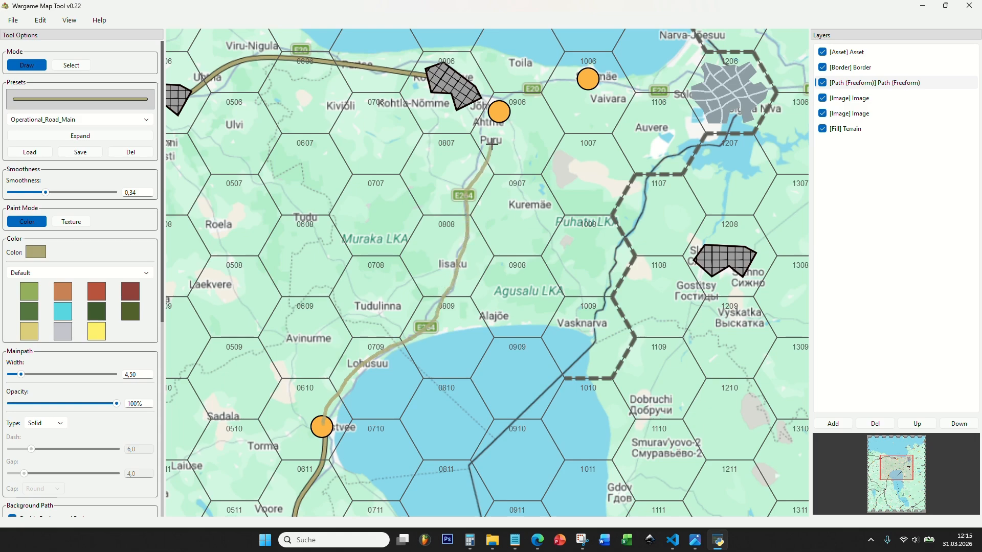
{"action": "mouse_move", "coordinate": [491, 145]}
{"action": "left_mouse_down"}
{"action": "mouse_move", "coordinate": [499, 112]}
{"action": "mouse_move", "coordinate": [468, 99]}
{"action": "left_mouse_up"}
- Trace the E20 from the Jõhvi town symbol east through the coastal town symbol near Vaivara to Narva
{"action": "left_click_drag", "start_coordinate": [597, 205], "coordinate": [482, 331]}
{"action": "left_click_drag", "start_coordinate": [478, 271], "coordinate": [475, 324]}
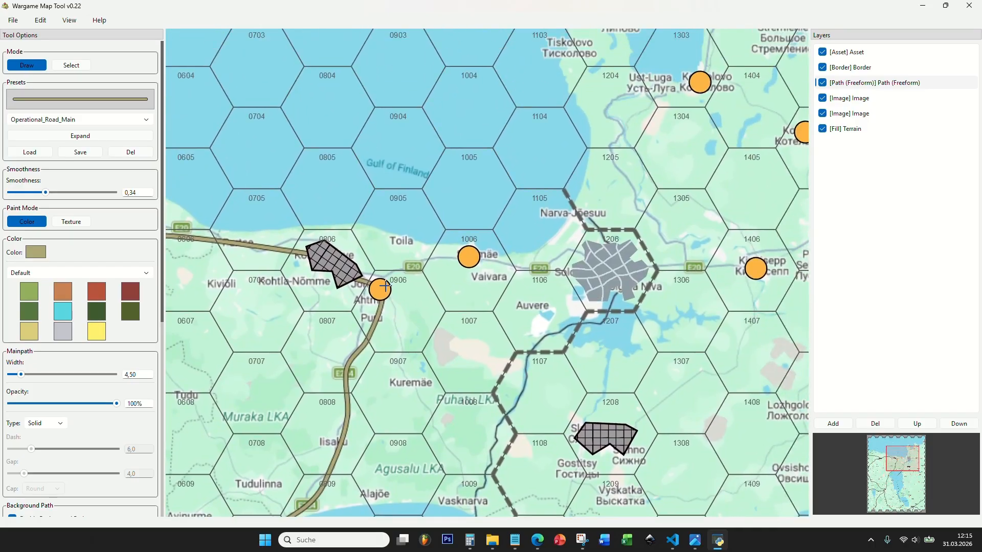
{"action": "mouse_move", "coordinate": [385, 287]}
{"action": "left_mouse_down"}
{"action": "mouse_move", "coordinate": [466, 260]}
{"action": "mouse_move", "coordinate": [597, 259]}
{"action": "mouse_move", "coordinate": [409, 300]}
{"action": "left_mouse_up"}
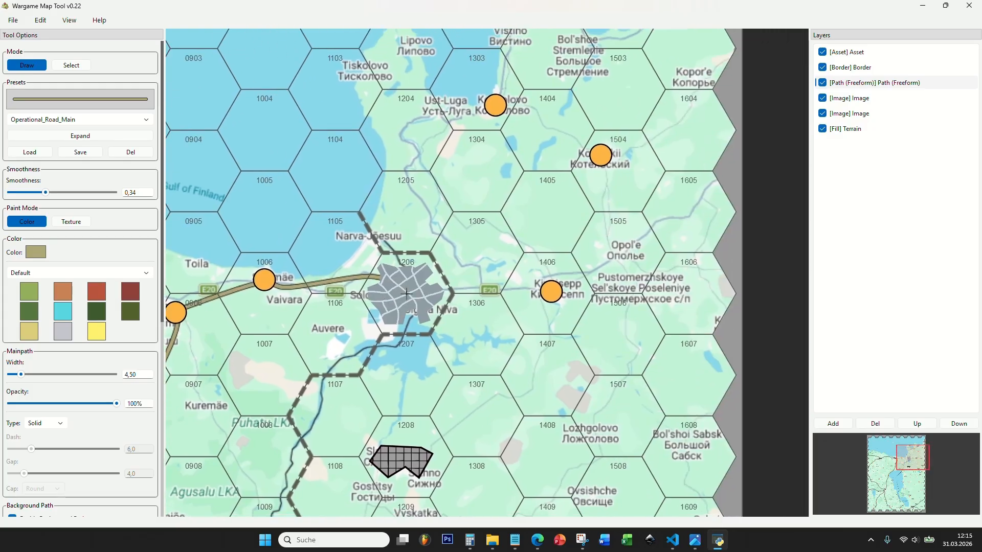
- Trace the E20 from the eastern map edge through Kingisepp to Narva, plus the branch road north to the Ust-Luga town symbol
{"action": "scroll", "coordinate": [409, 299], "scroll_direction": "down", "scroll_amount": 10}
{"action": "scroll", "coordinate": [409, 300], "scroll_direction": "up", "scroll_amount": 9}
{"action": "left_click_drag", "start_coordinate": [339, 355], "coordinate": [305, 255]}
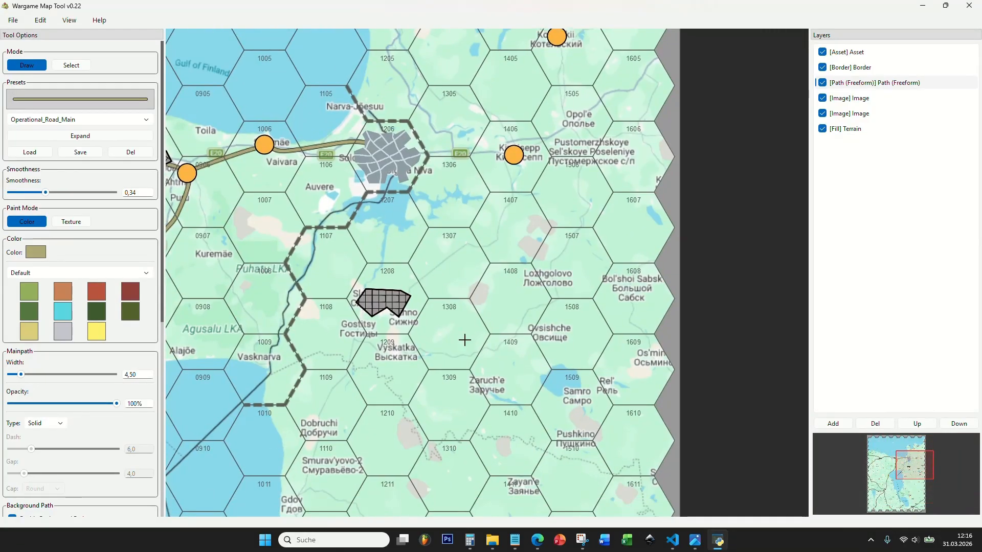
{"action": "scroll", "coordinate": [479, 341], "scroll_direction": "down", "scroll_amount": 6}
{"action": "scroll", "coordinate": [320, 399], "scroll_direction": "up", "scroll_amount": 9}
{"action": "left_click_drag", "start_coordinate": [465, 257], "coordinate": [335, 388]}
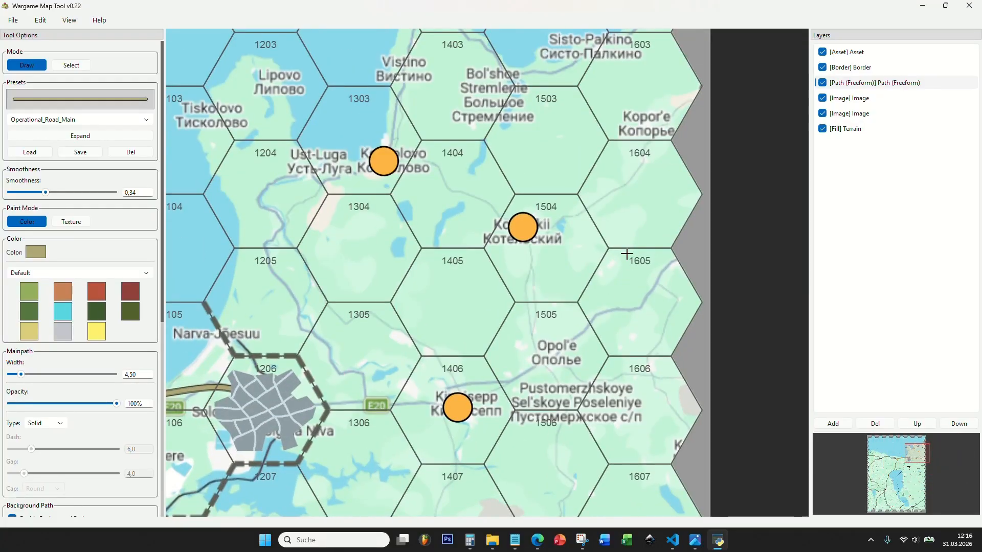
{"action": "mouse_move", "coordinate": [684, 259]}
{"action": "left_mouse_down"}
{"action": "mouse_move", "coordinate": [529, 367]}
{"action": "mouse_move", "coordinate": [475, 391]}
{"action": "mouse_move", "coordinate": [412, 404]}
{"action": "mouse_move", "coordinate": [311, 391]}
{"action": "mouse_move", "coordinate": [310, 324]}
{"action": "mouse_move", "coordinate": [263, 238]}
{"action": "mouse_move", "coordinate": [267, 206]}
{"action": "mouse_move", "coordinate": [280, 180]}
{"action": "mouse_move", "coordinate": [383, 160]}
{"action": "left_mouse_up"}
{"action": "scroll", "coordinate": [401, 225], "scroll_direction": "down", "scroll_amount": 5}
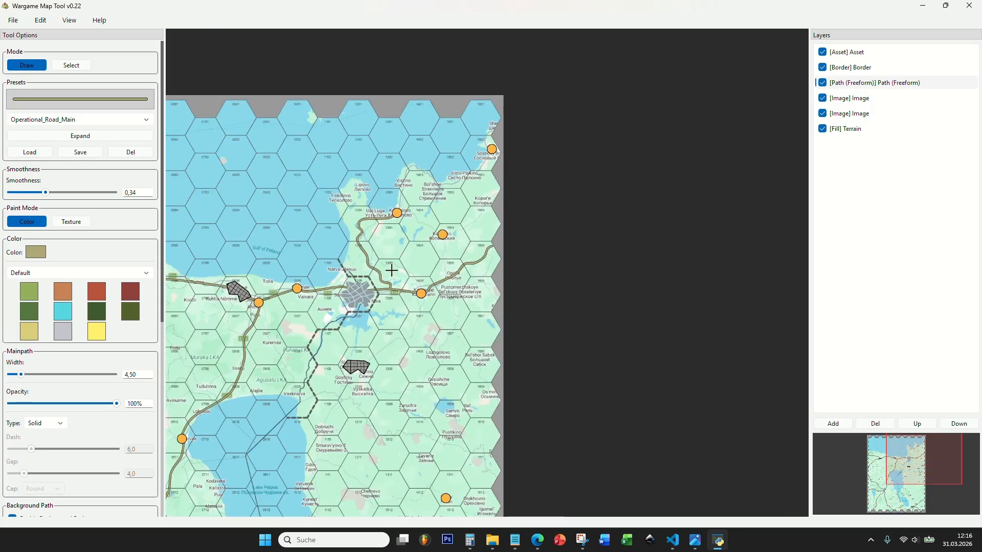
- Hide the labelled reference image and check the traced roads against the rivers around Narva
{"action": "left_click", "coordinate": [822, 97]}
{"action": "scroll", "coordinate": [475, 235], "scroll_direction": "down", "scroll_amount": 3}
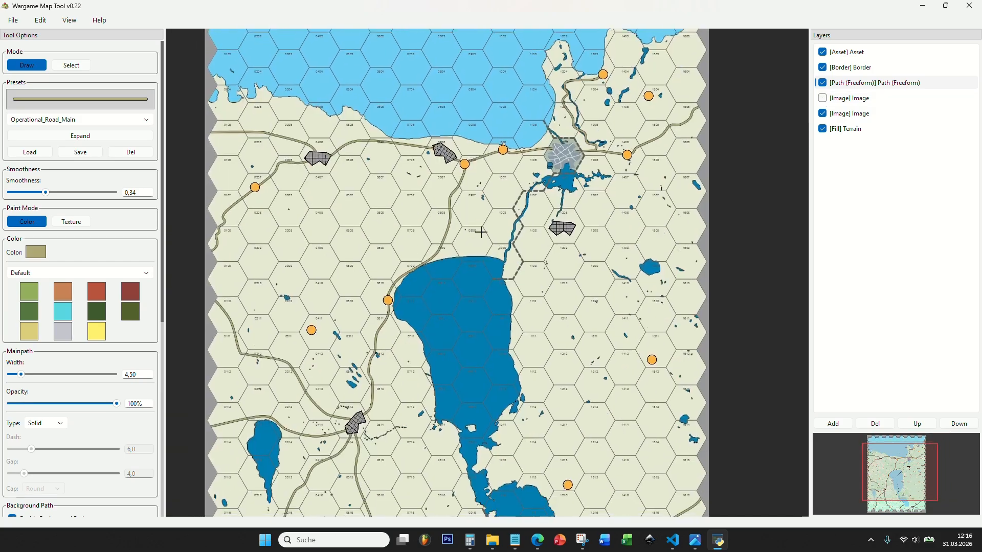
{"action": "scroll", "coordinate": [472, 240], "scroll_direction": "up", "scroll_amount": 4}
{"action": "scroll", "coordinate": [448, 274], "scroll_direction": "down", "scroll_amount": 3}
{"action": "scroll", "coordinate": [486, 327], "scroll_direction": "up", "scroll_amount": 2}
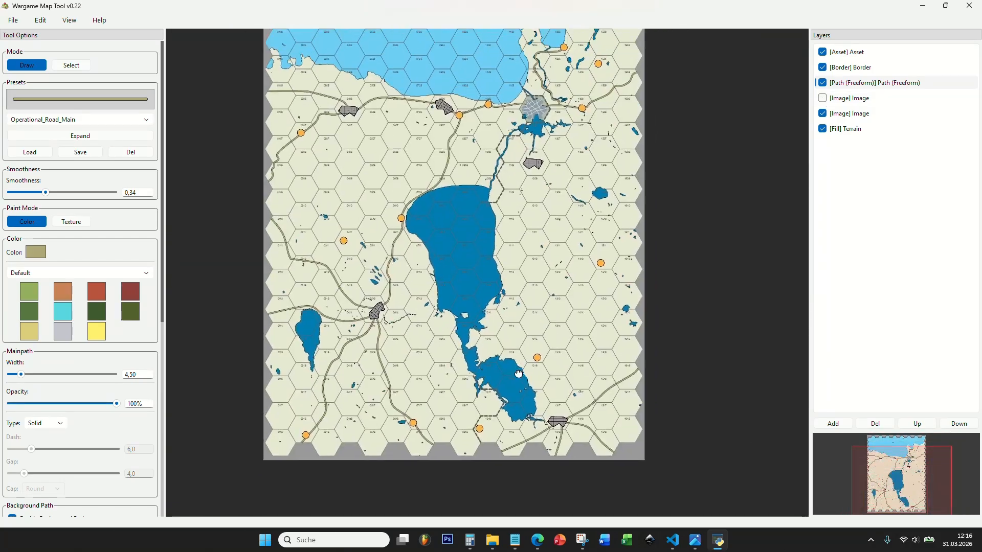
{"action": "scroll", "coordinate": [569, 151], "scroll_direction": "up", "scroll_amount": 5}
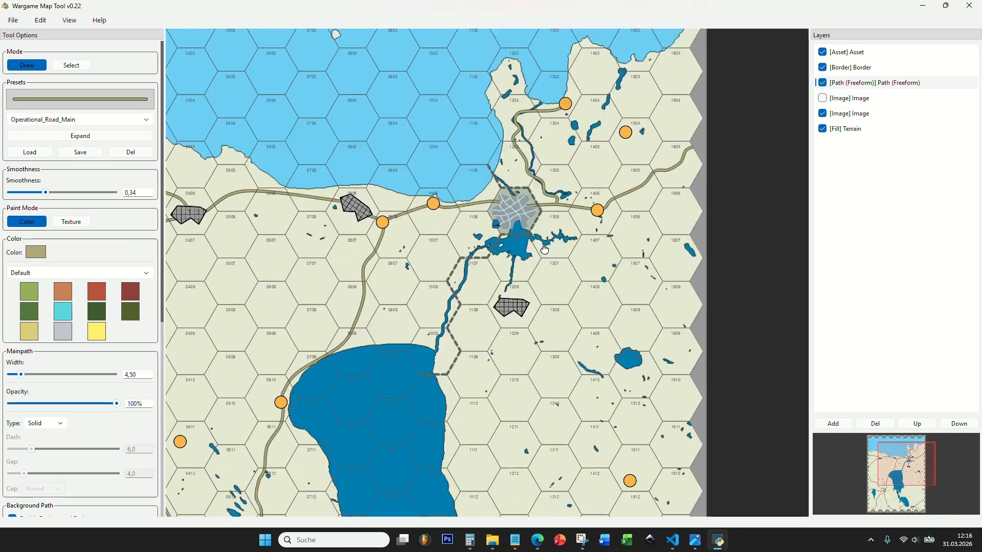
{"action": "scroll", "coordinate": [558, 221], "scroll_direction": "up", "scroll_amount": 5}
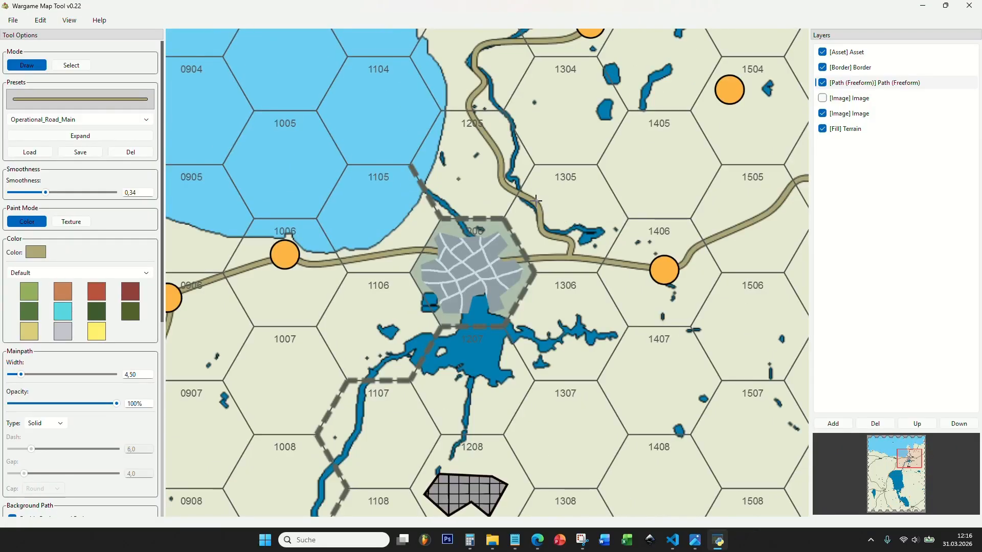
{"action": "scroll", "coordinate": [481, 208], "scroll_direction": "up", "scroll_amount": 3}
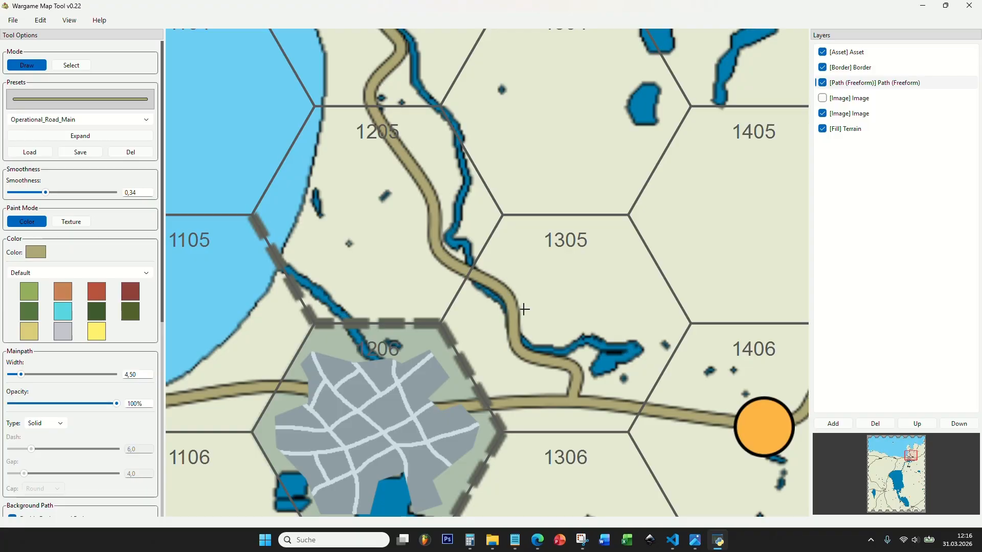
{"action": "left_click_drag", "start_coordinate": [493, 226], "coordinate": [490, 341]}
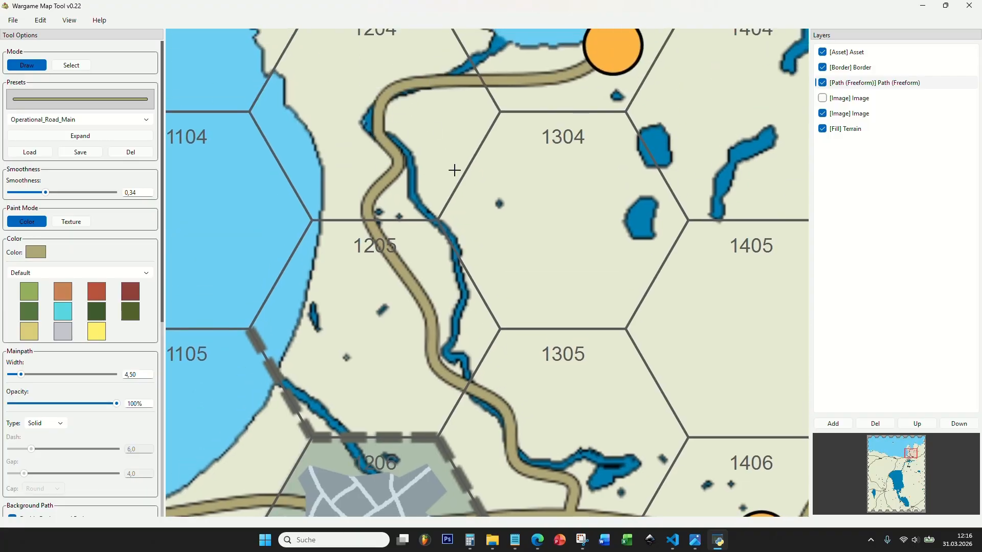
{"action": "scroll", "coordinate": [504, 181], "scroll_direction": "down", "scroll_amount": 2}
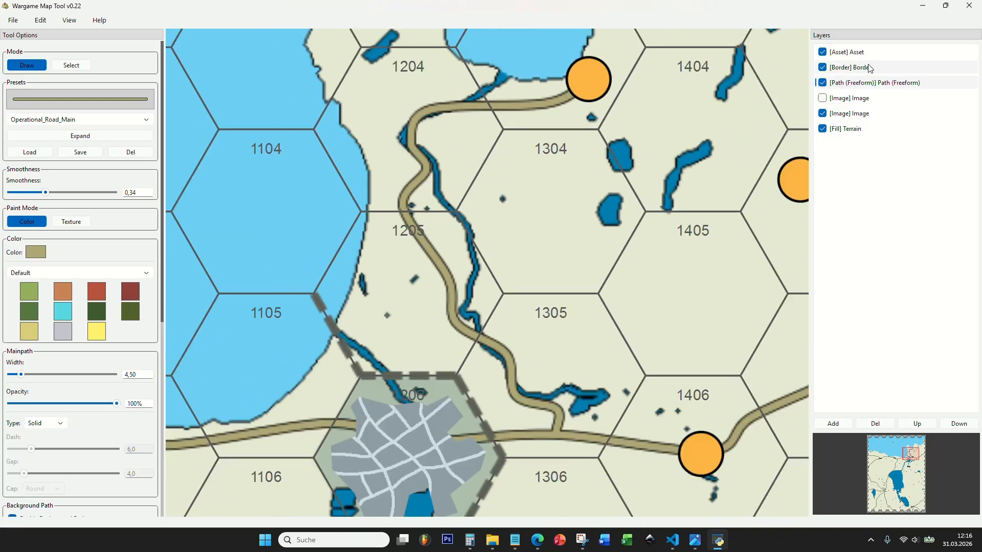
- Reshape the road between the E20 and the Ust-Luga town symbol by moving its nodes off the river, then resume drawing
{"action": "left_click", "coordinate": [71, 65]}
{"action": "left_click", "coordinate": [418, 180]}
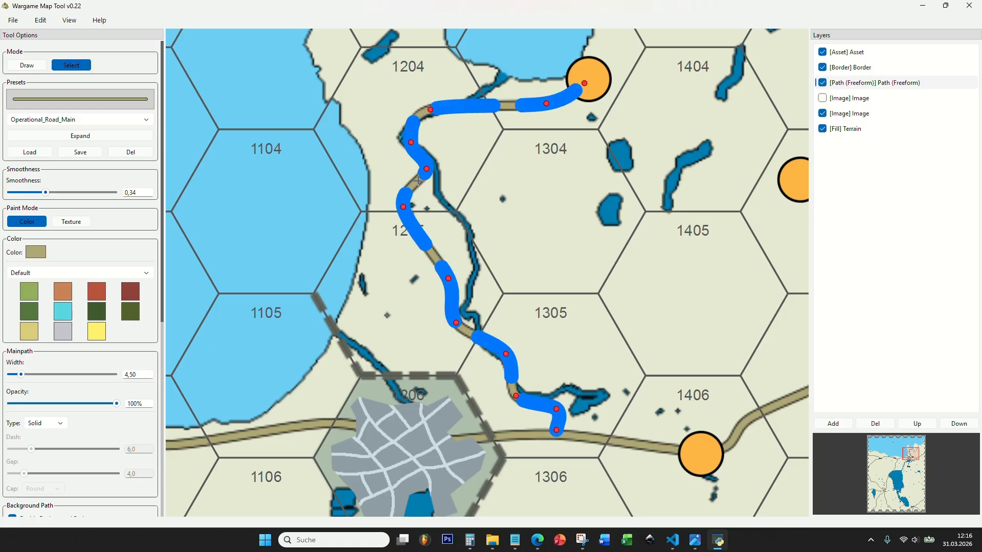
{"action": "left_click_drag", "start_coordinate": [432, 115], "coordinate": [416, 162]}
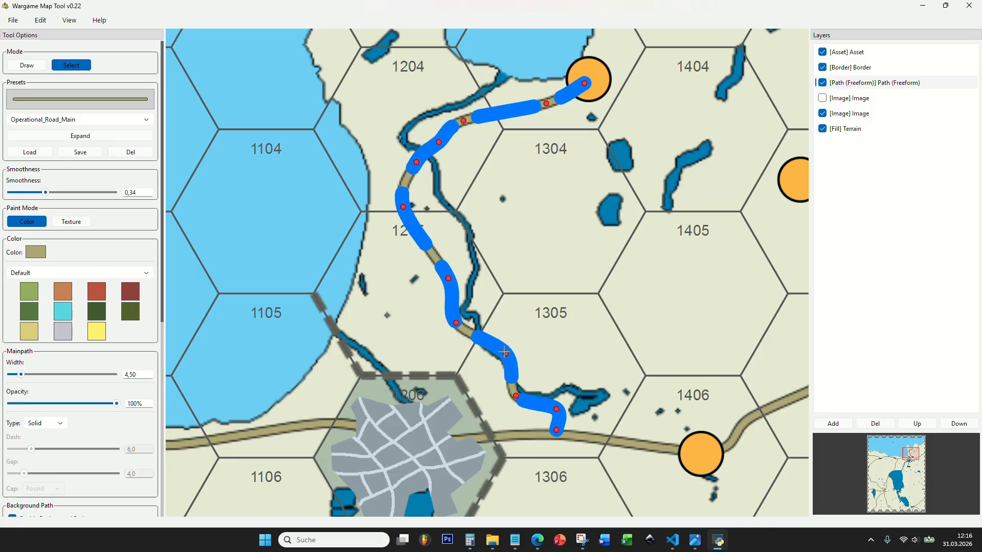
{"action": "left_click_drag", "start_coordinate": [506, 354], "coordinate": [486, 368]}
{"action": "left_click_drag", "start_coordinate": [456, 323], "coordinate": [451, 324]}
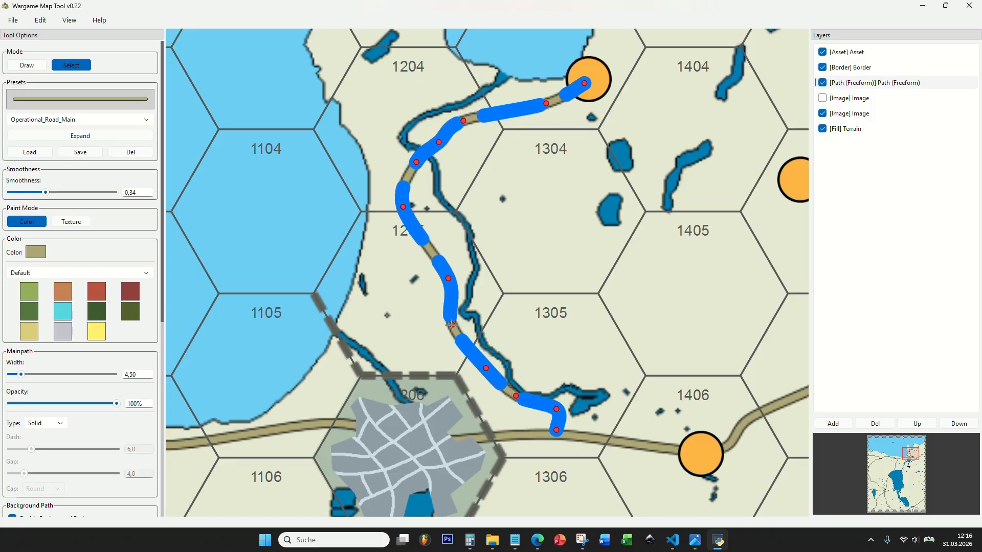
{"action": "left_click_drag", "start_coordinate": [516, 394], "coordinate": [545, 413]}
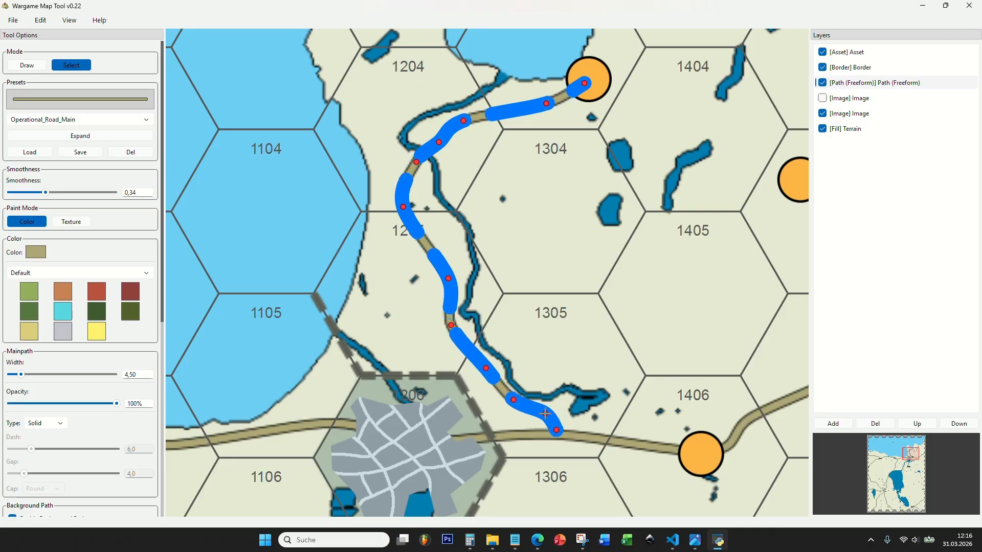
{"action": "left_click", "coordinate": [30, 65]}
{"action": "scroll", "coordinate": [520, 186], "scroll_direction": "down", "scroll_amount": 6}
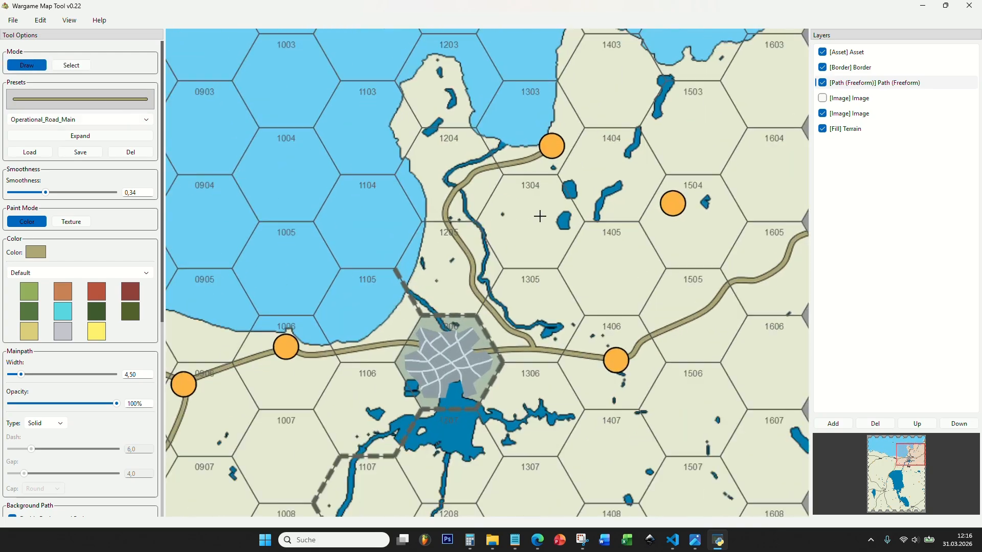